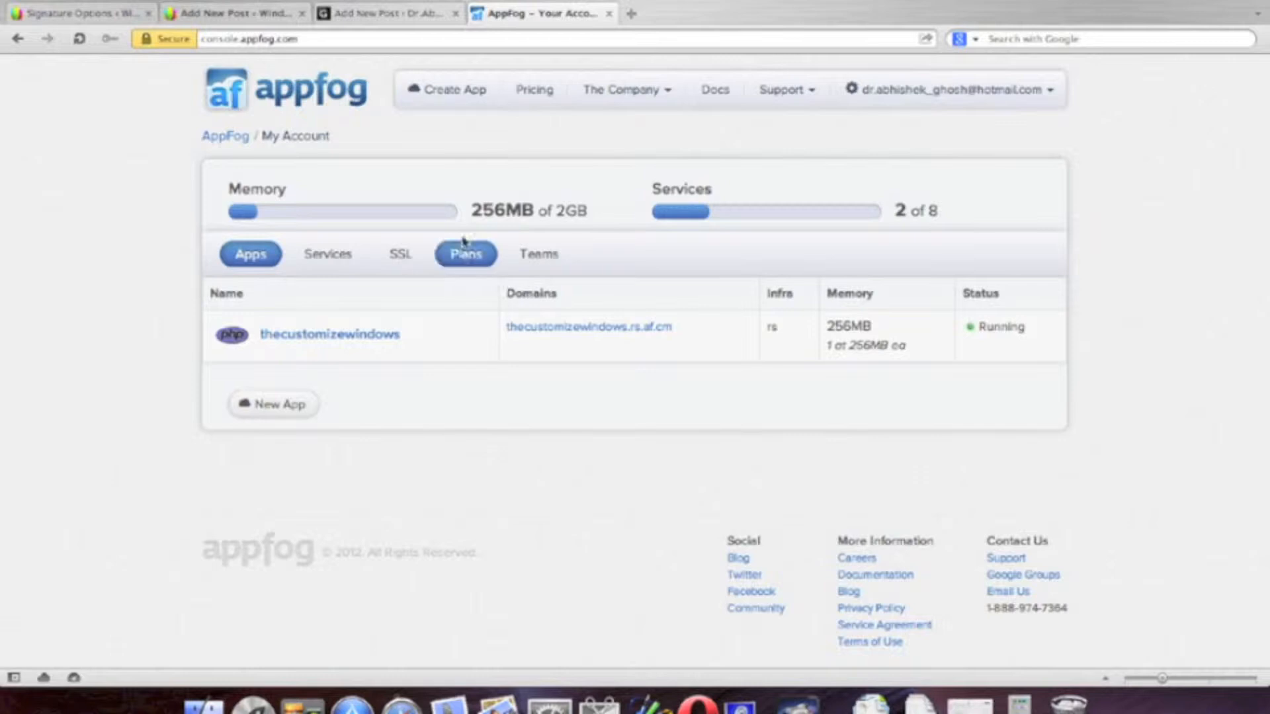
# Step: Open the pricing page and examine the free plan's RAM, service instance and database limits alongside the paid plans
pyautogui.click(453, 93)
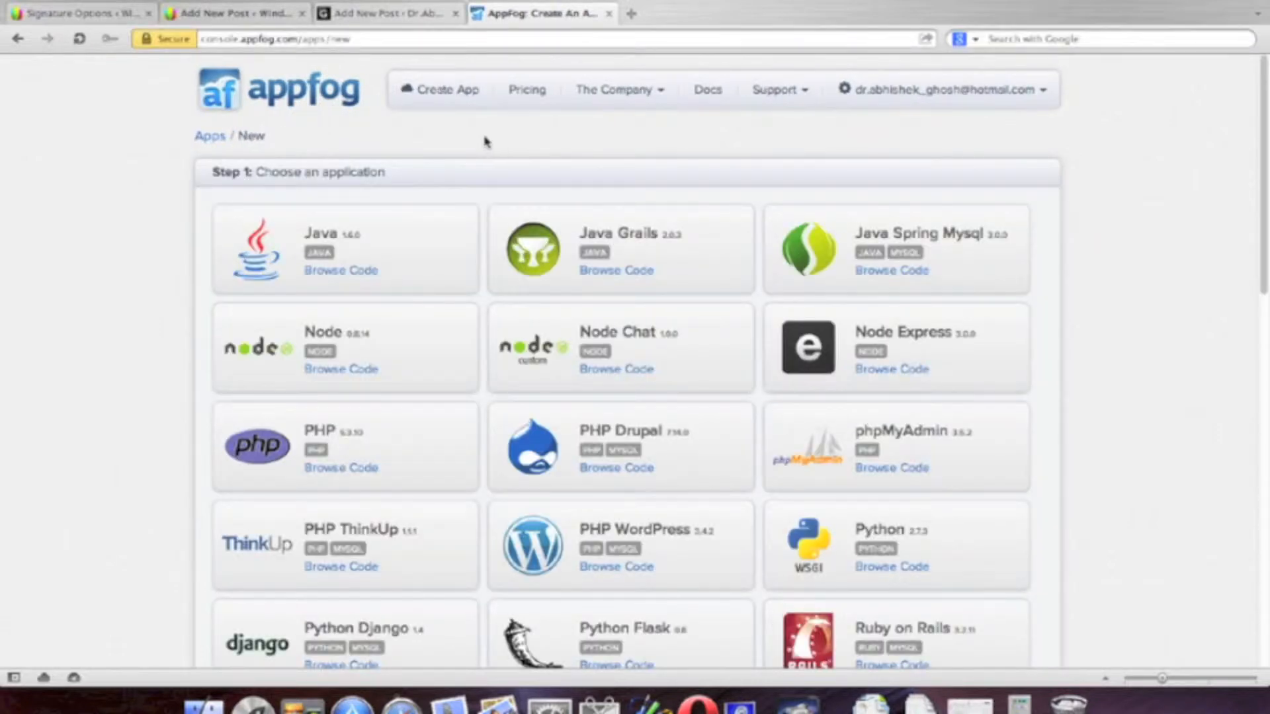
pyautogui.click(541, 99)
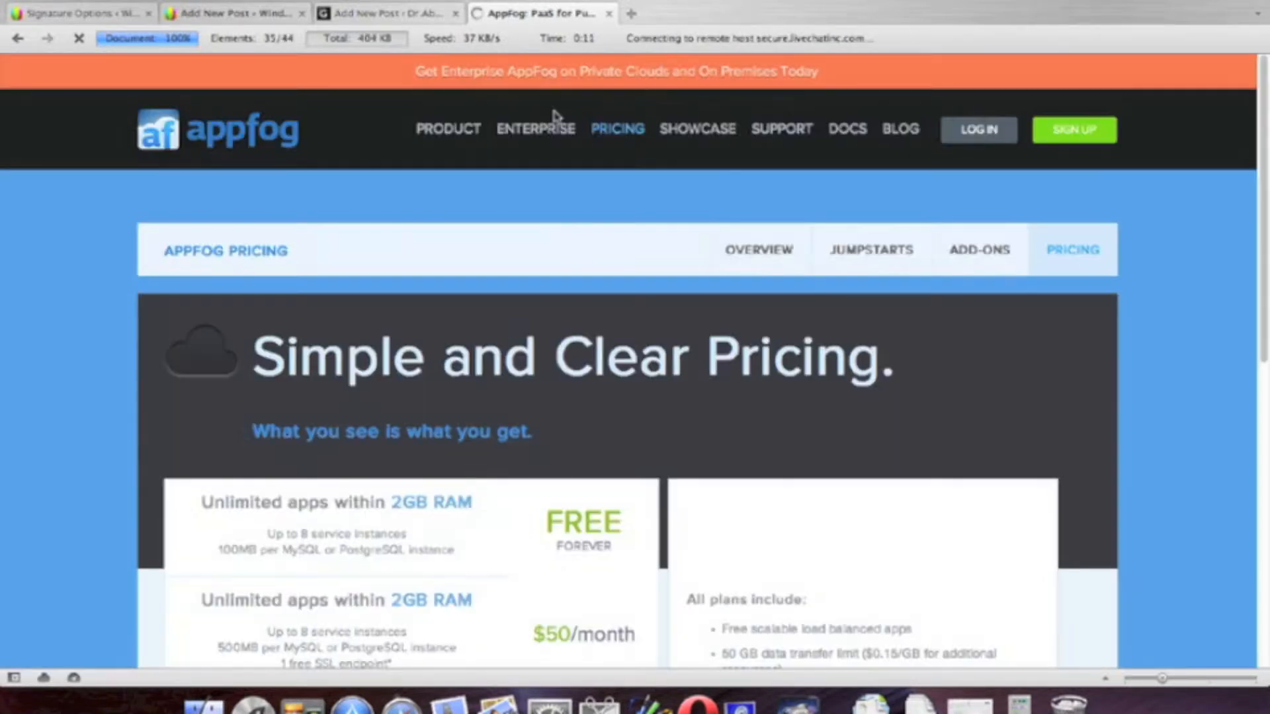
pyautogui.scroll(-5, 1088, 281)
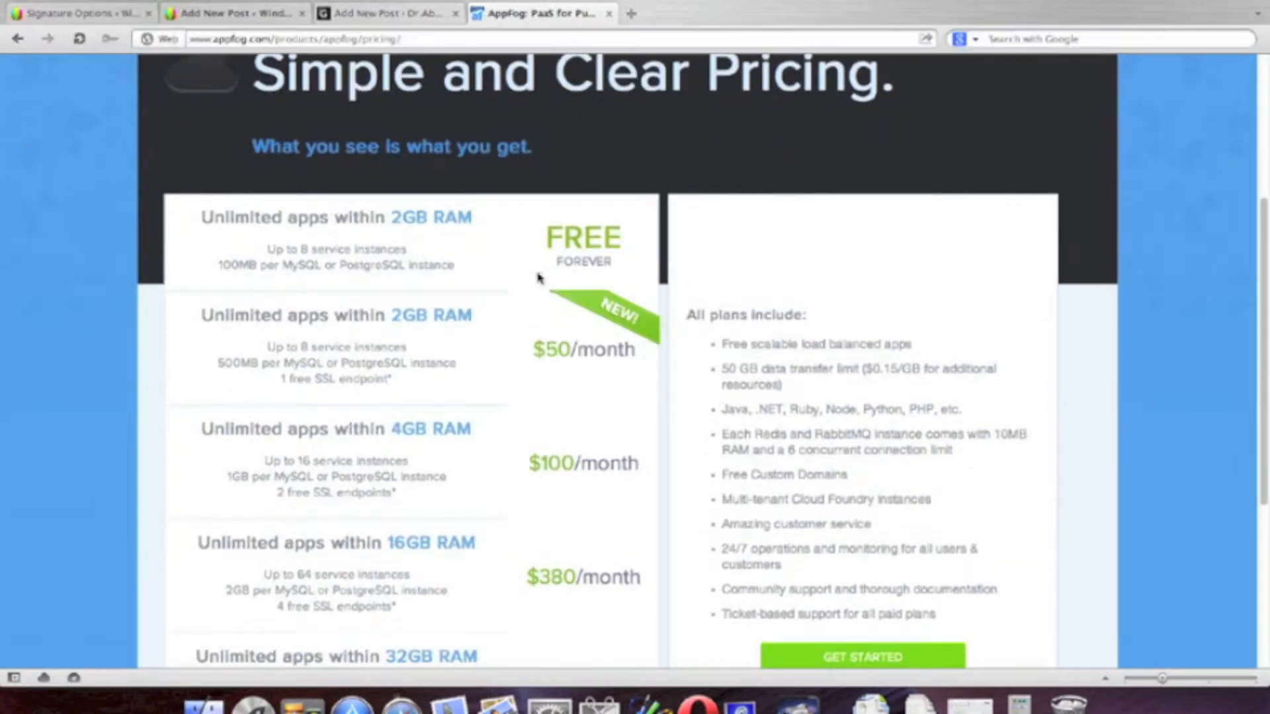
pyautogui.moveTo(199, 223); pyautogui.dragTo(499, 229)
pyautogui.click(436, 254)
pyautogui.moveTo(262, 258); pyautogui.dragTo(453, 250)
pyautogui.click(408, 281)
pyautogui.moveTo(218, 266); pyautogui.dragTo(505, 277)
pyautogui.click(504, 277)
pyautogui.scroll(-3, 663, 324)
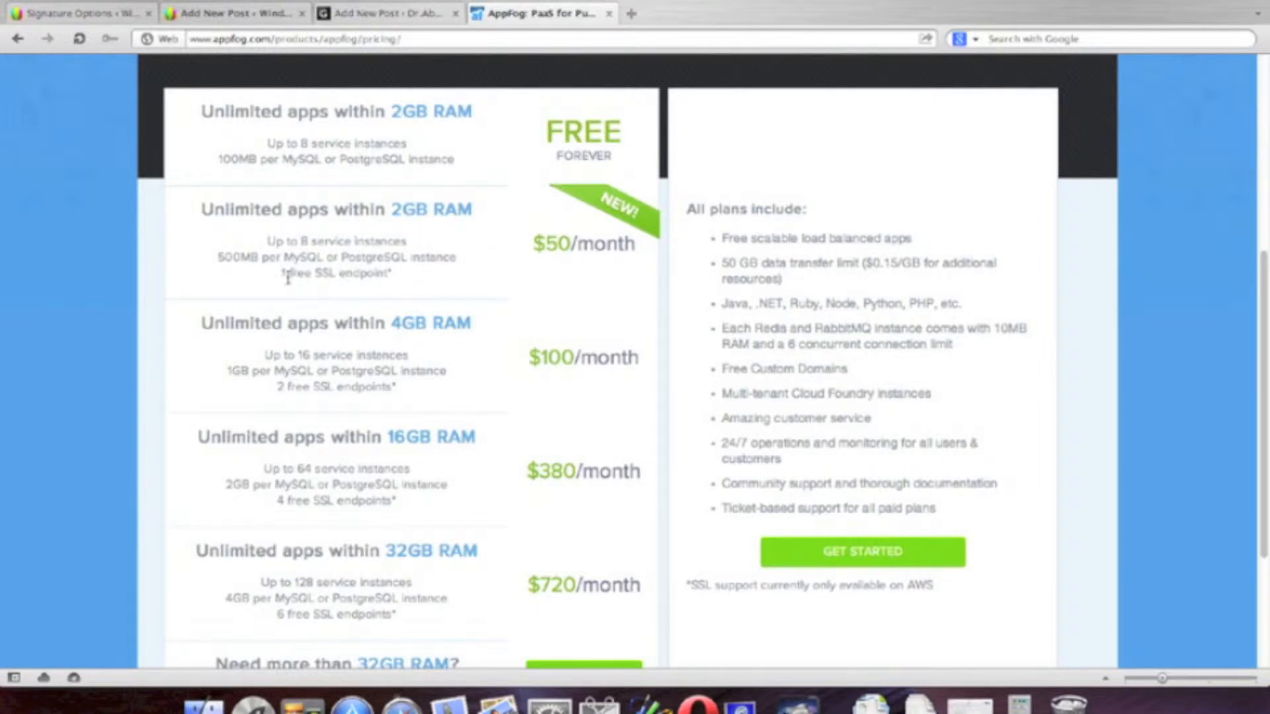
pyautogui.scroll(1, 979, 295)
pyautogui.scroll(6, 981, 301)
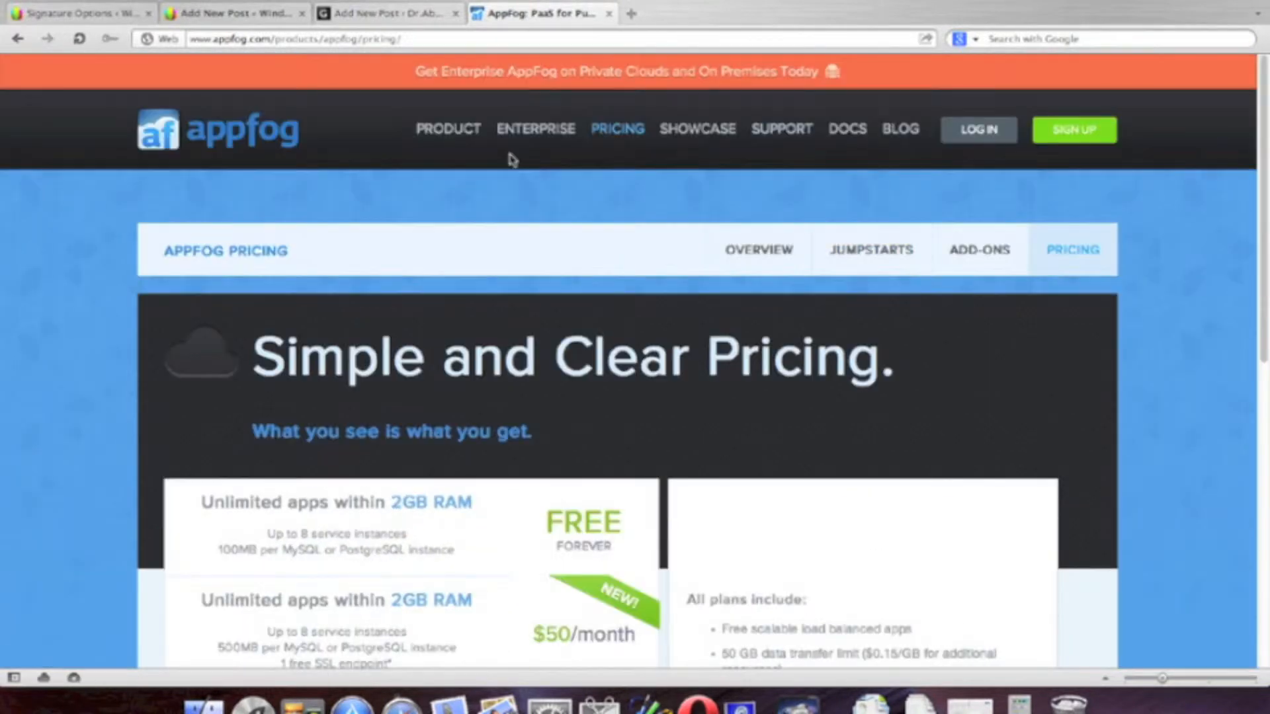
# Step: Return to the new app form and choose PHP WordPress as the application
pyautogui.click(18, 39)
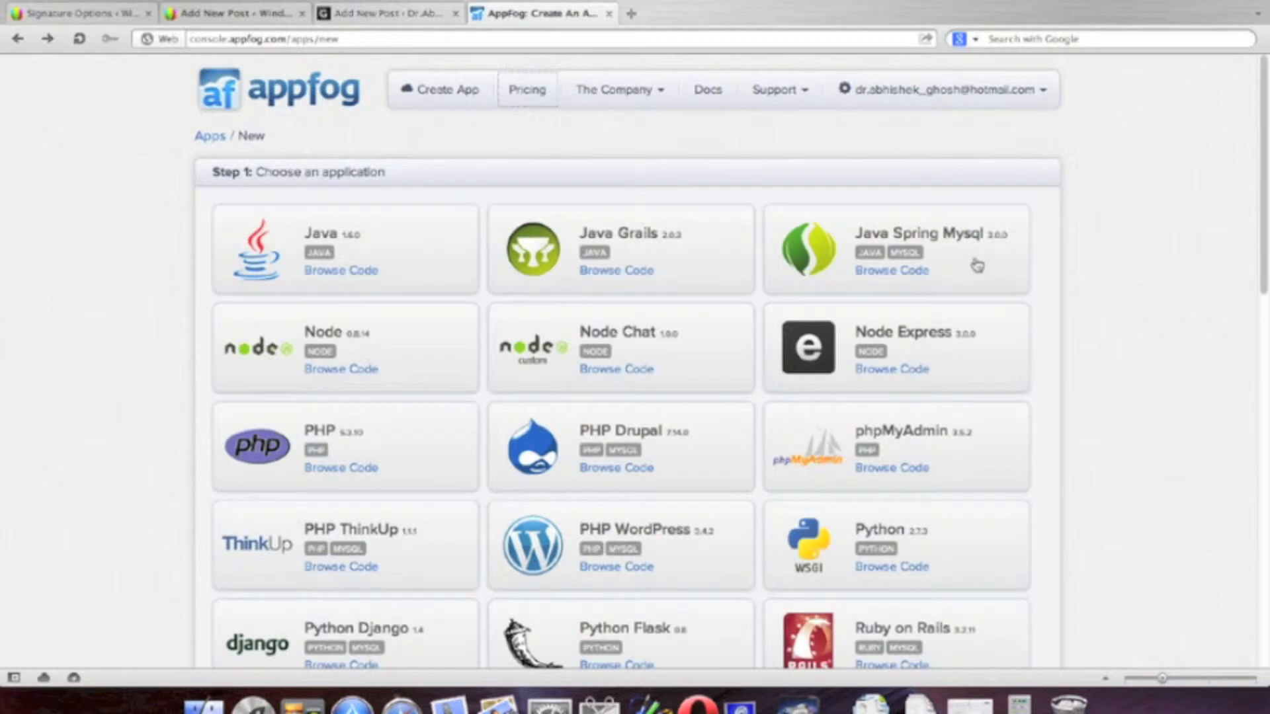
pyautogui.scroll(-5, 976, 264)
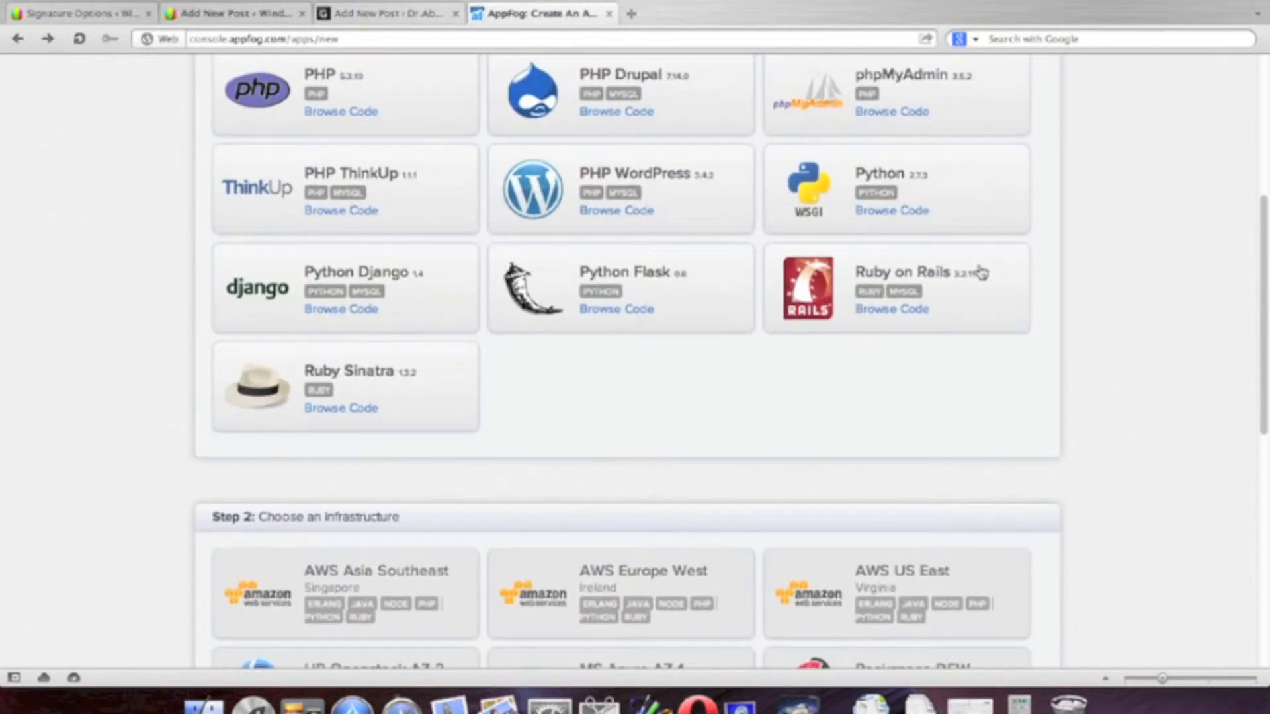
pyautogui.scroll(5, 1015, 300)
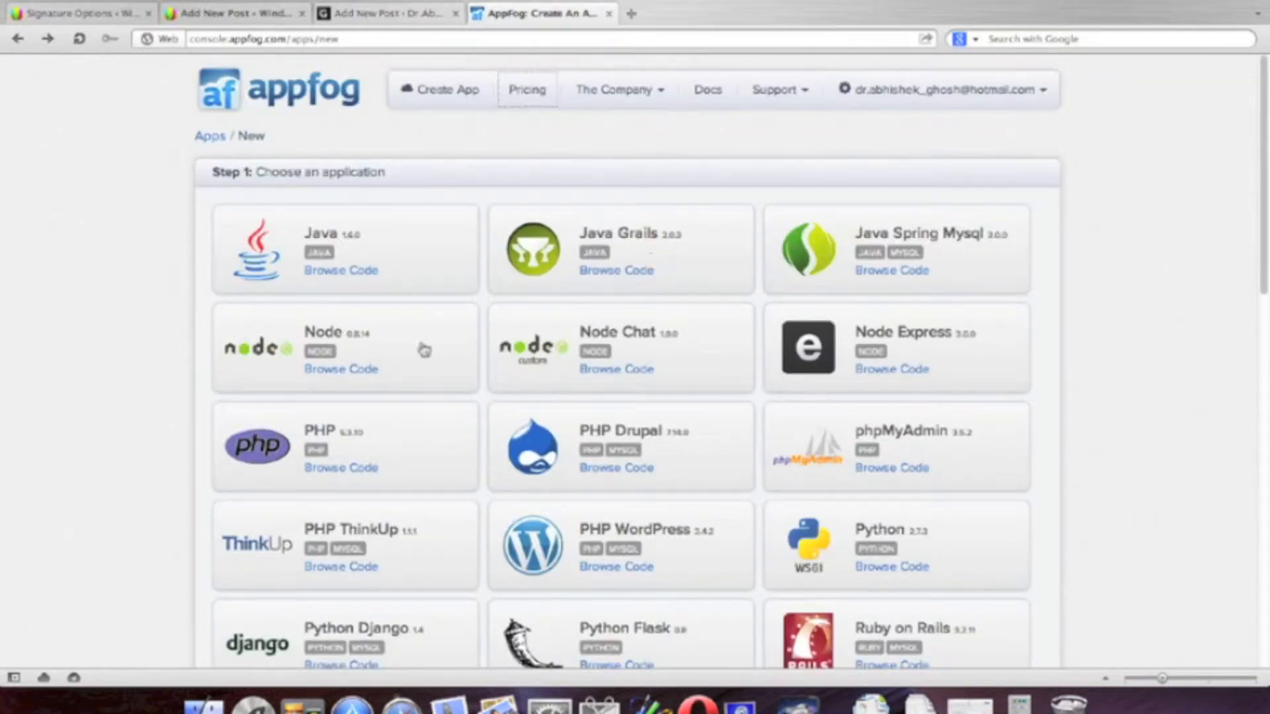
pyautogui.scroll(-10, 437, 344)
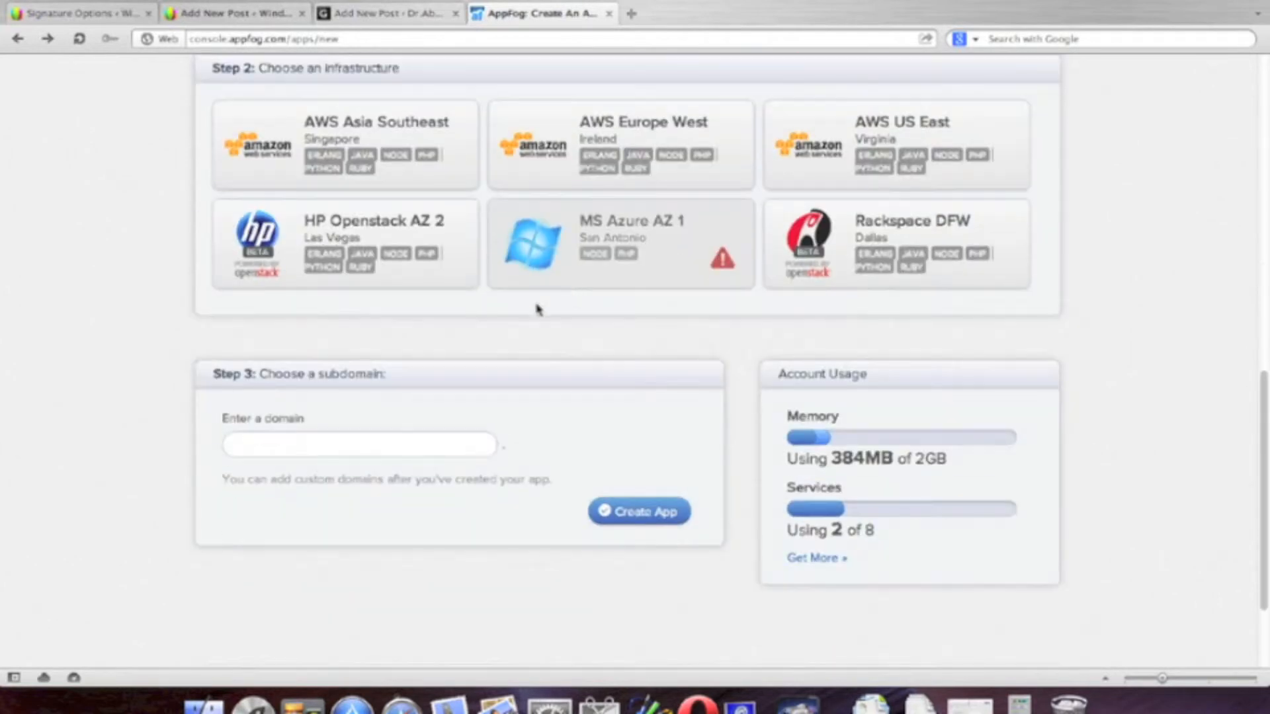
pyautogui.scroll(11, 529, 331)
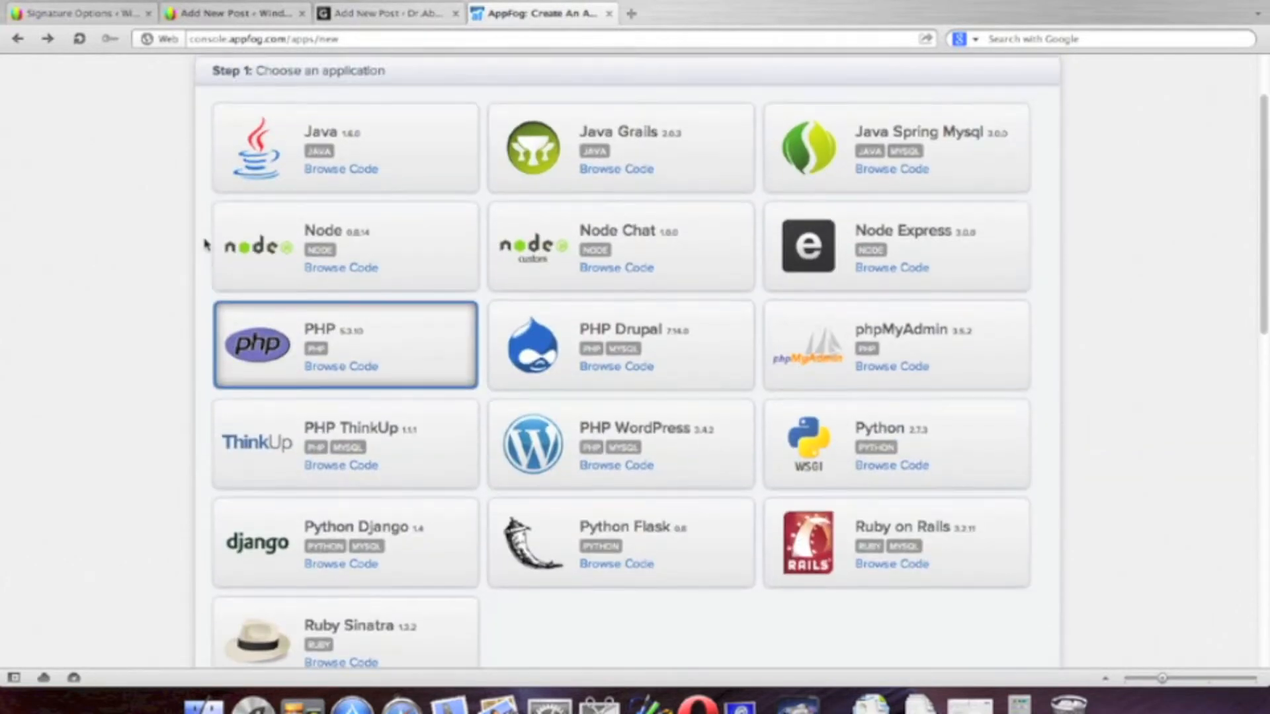
pyautogui.scroll(-2, 728, 338)
pyautogui.scroll(-9, 728, 338)
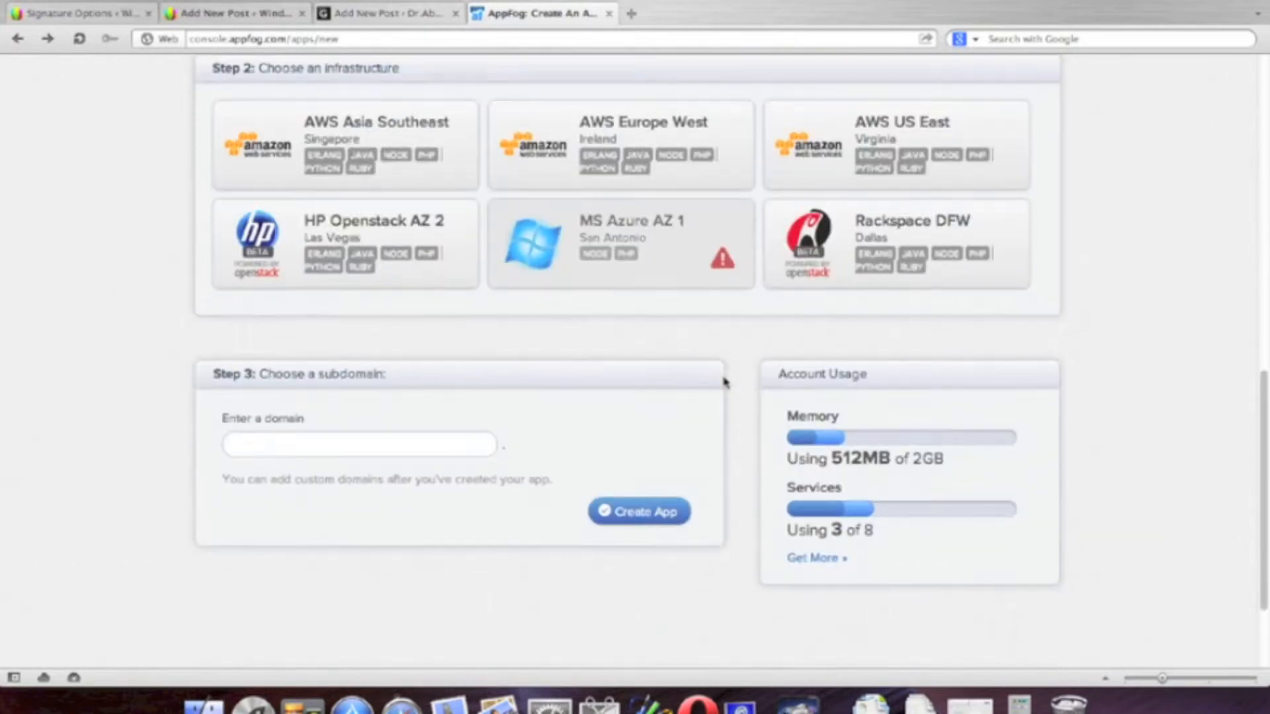
pyautogui.scroll(9, 725, 382)
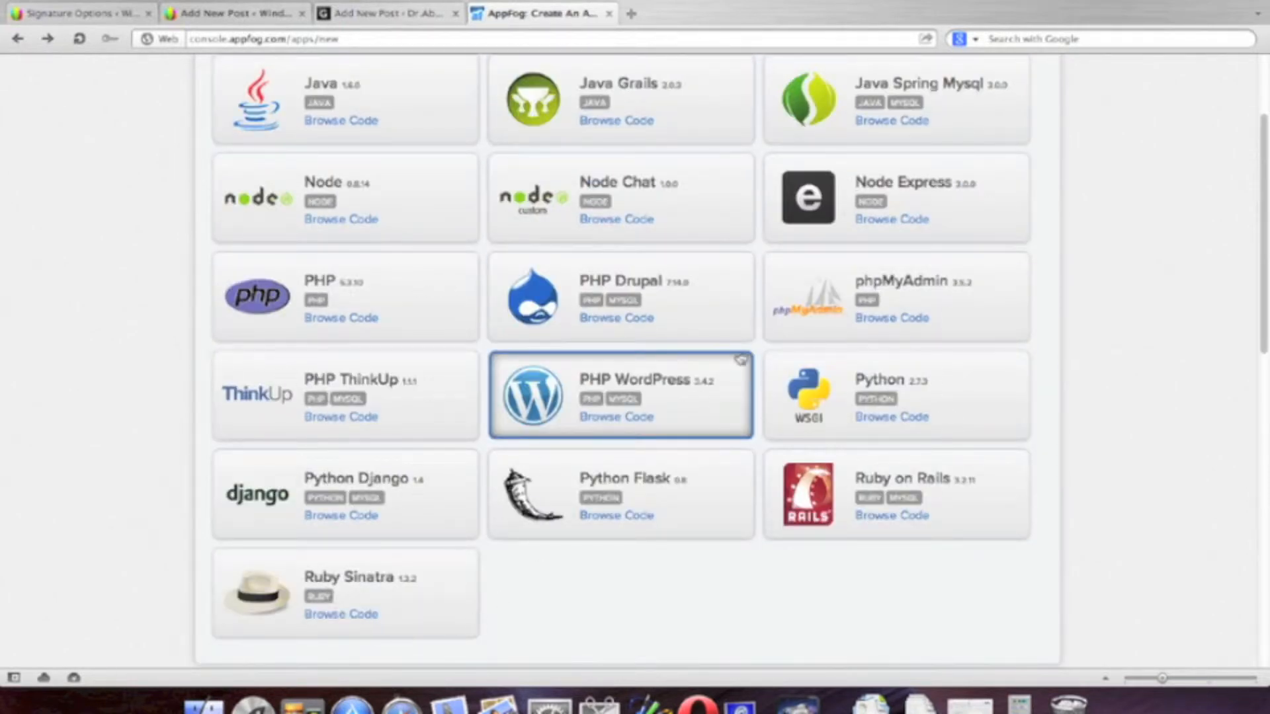
# Step: Choose Rackspace DFW in Dallas as the infrastructure for the new app
pyautogui.scroll(-6, 977, 317)
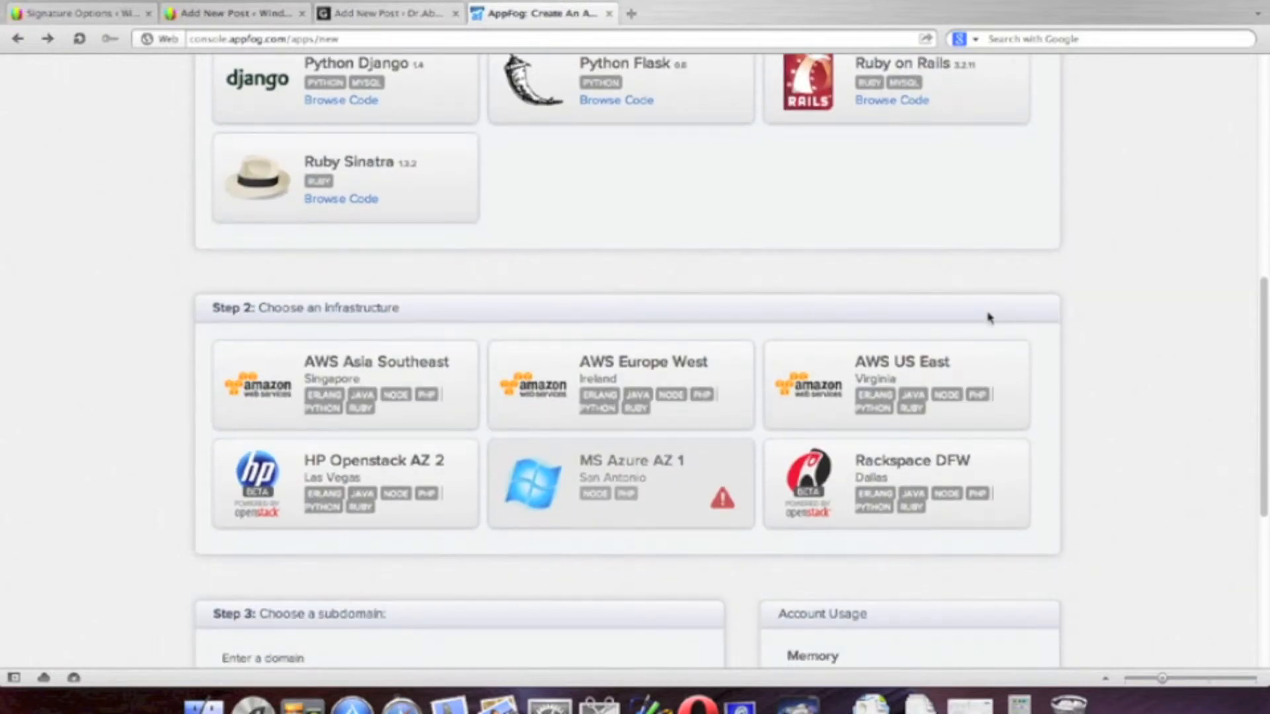
pyautogui.scroll(-4, 1010, 320)
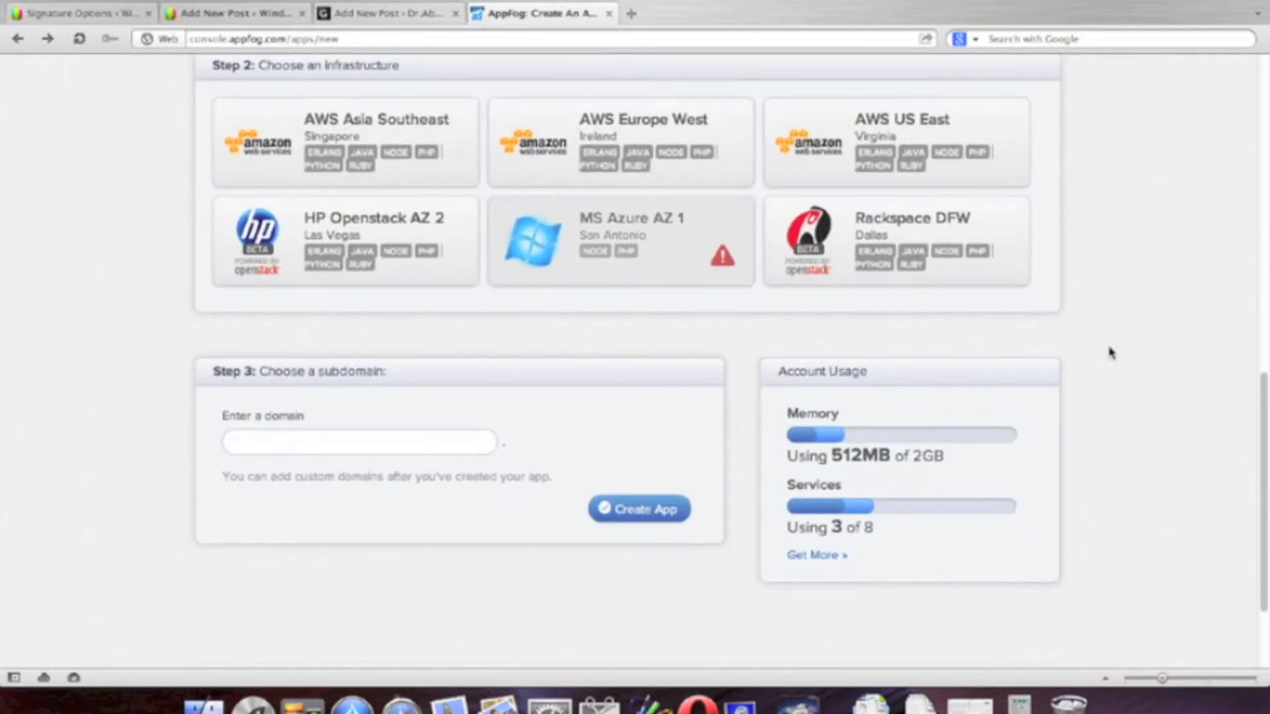
pyautogui.click(984, 282)
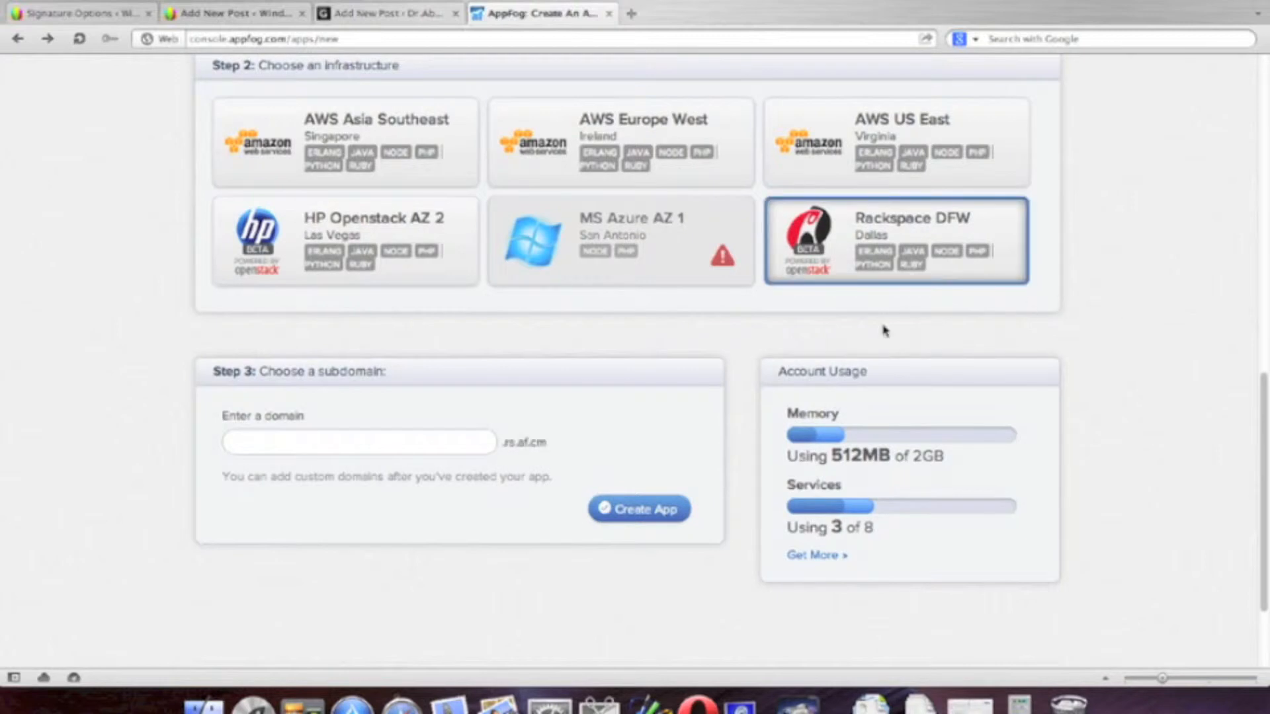
# Step: Set the app's subdomain to cloudcomputing and create the app
pyautogui.click(343, 447)
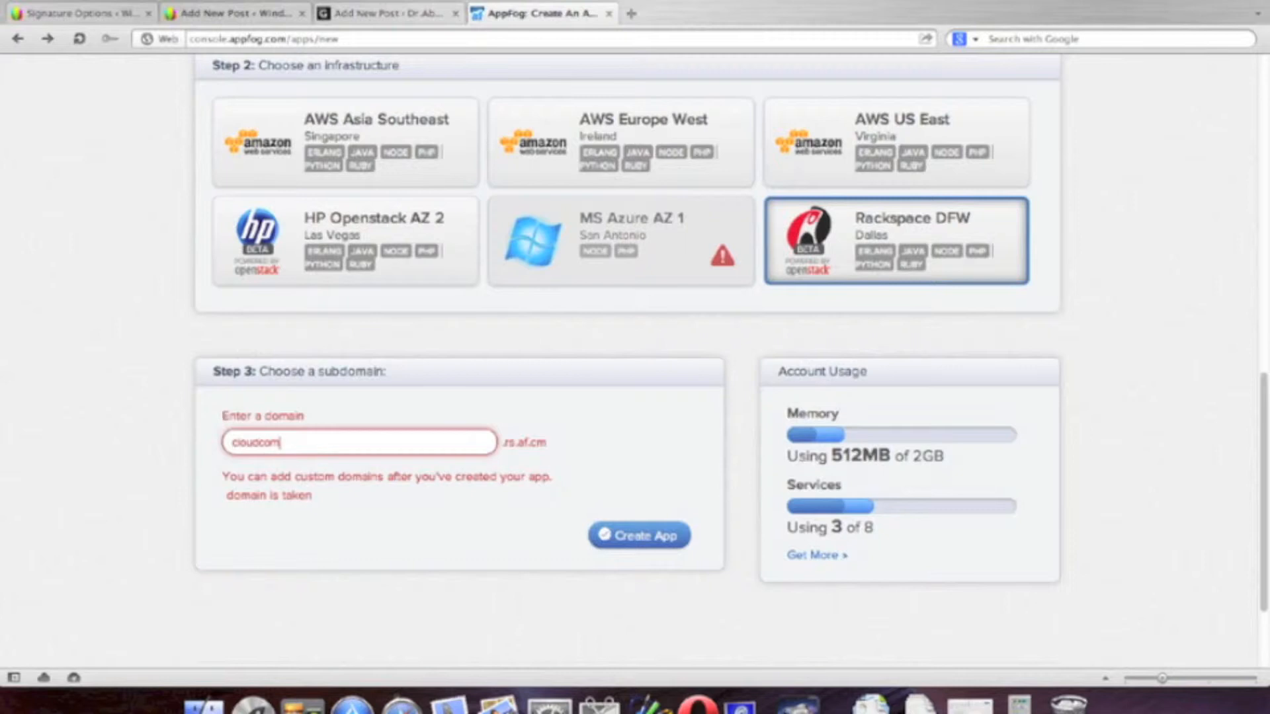
pyautogui.write('puting')
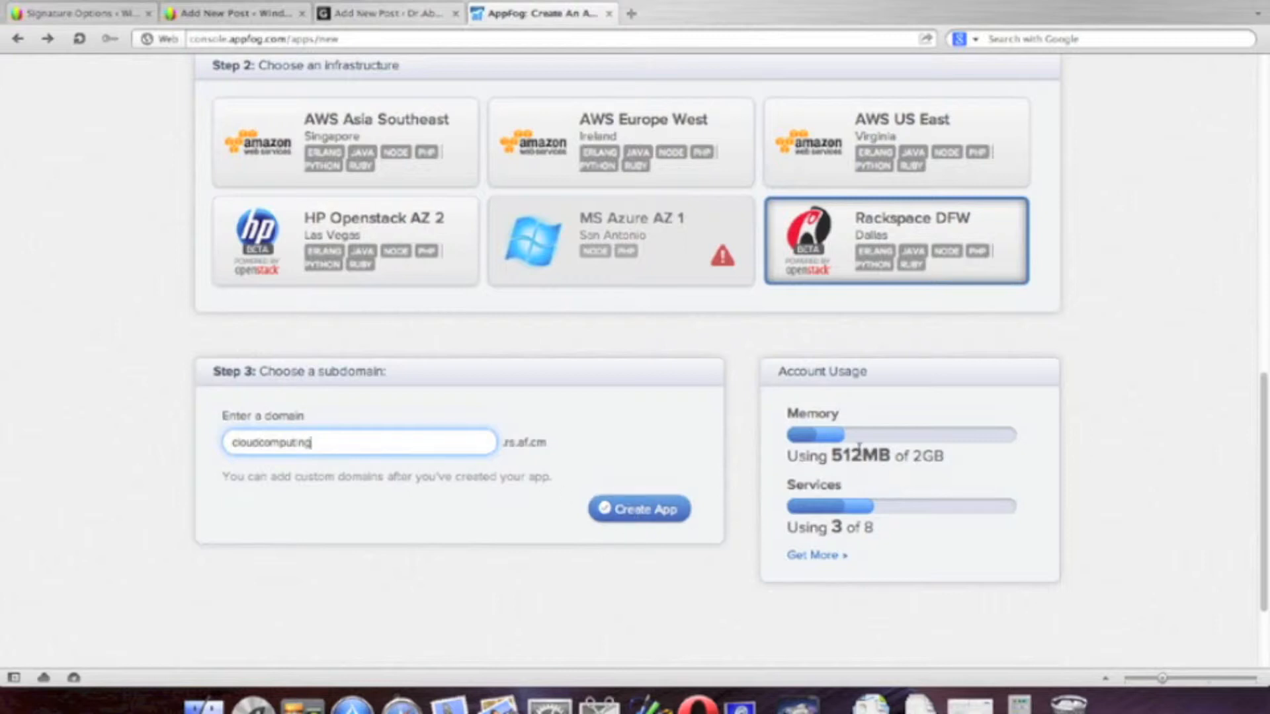
pyautogui.click(818, 442)
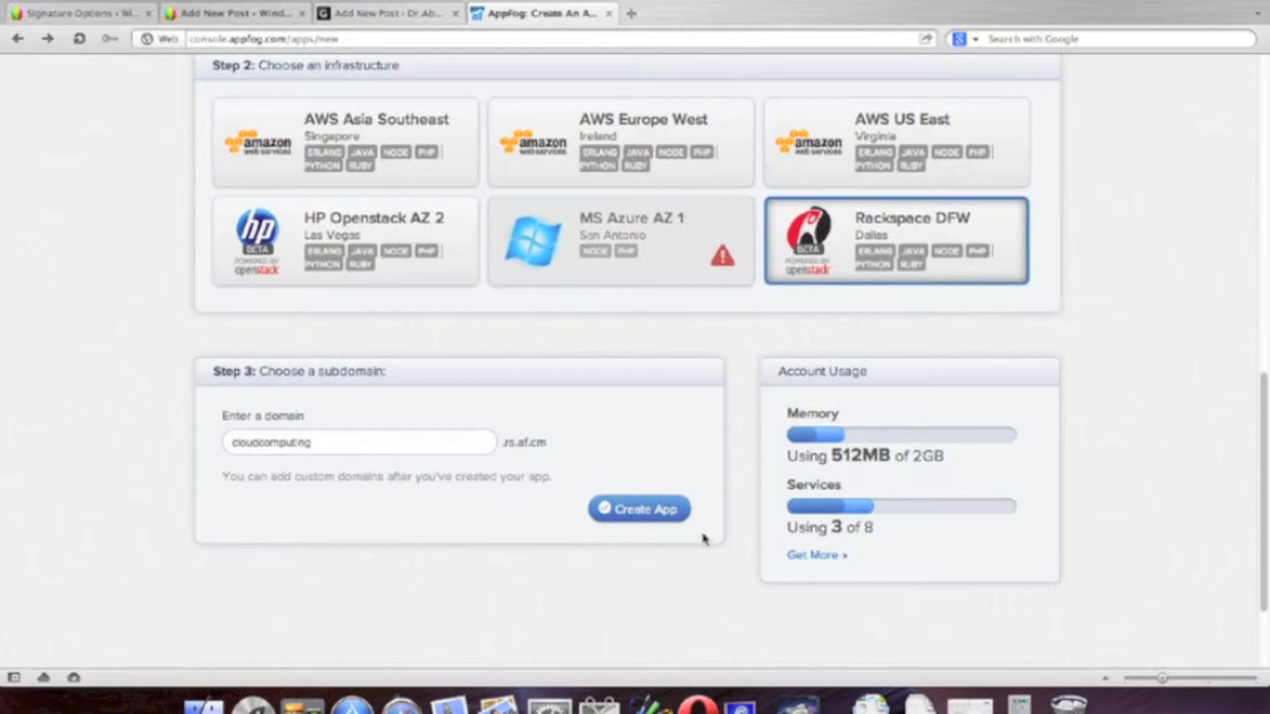
pyautogui.click(643, 509)
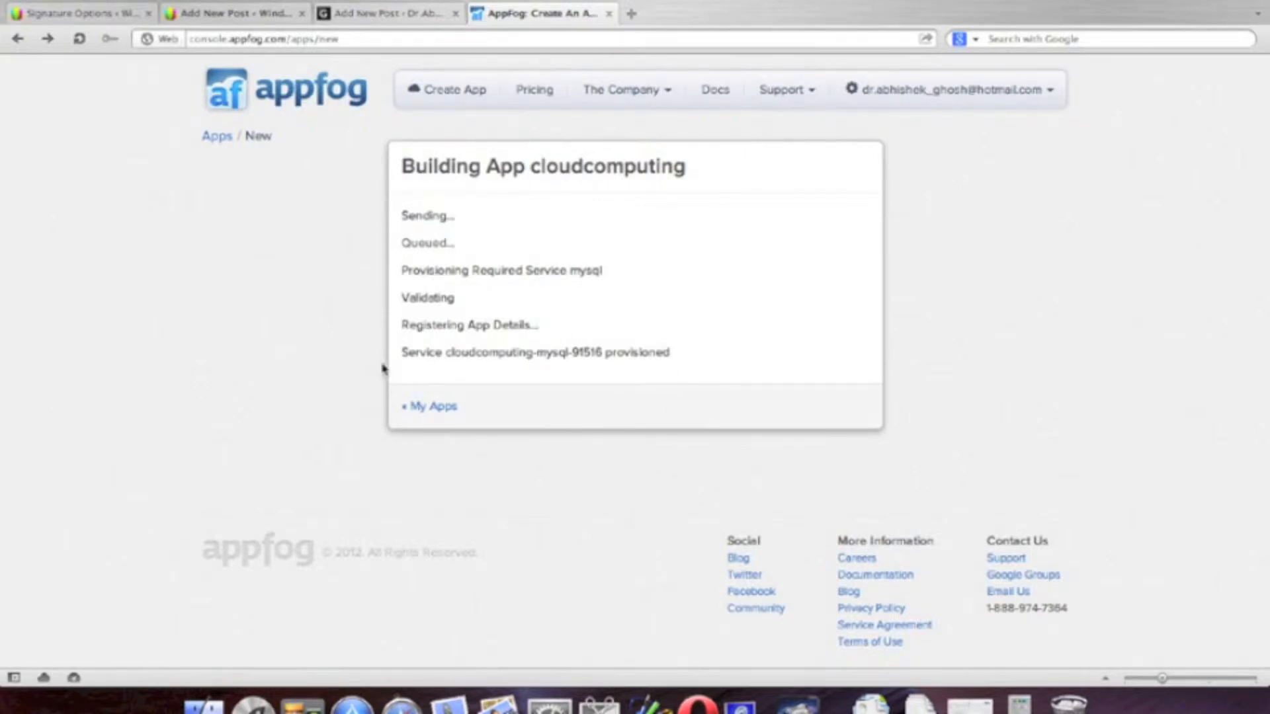
# Step: Return to the account overview and examine the names of the MySQL services in the services list
pyautogui.click(431, 407)
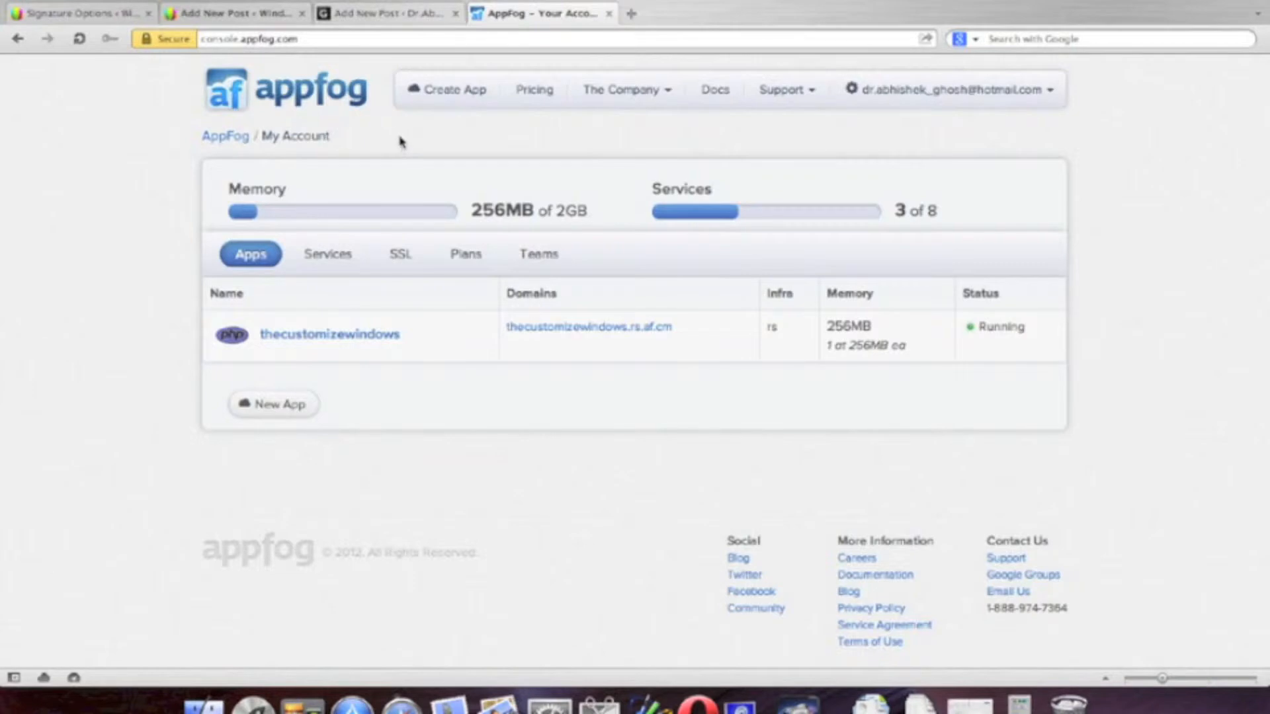
pyautogui.click(330, 262)
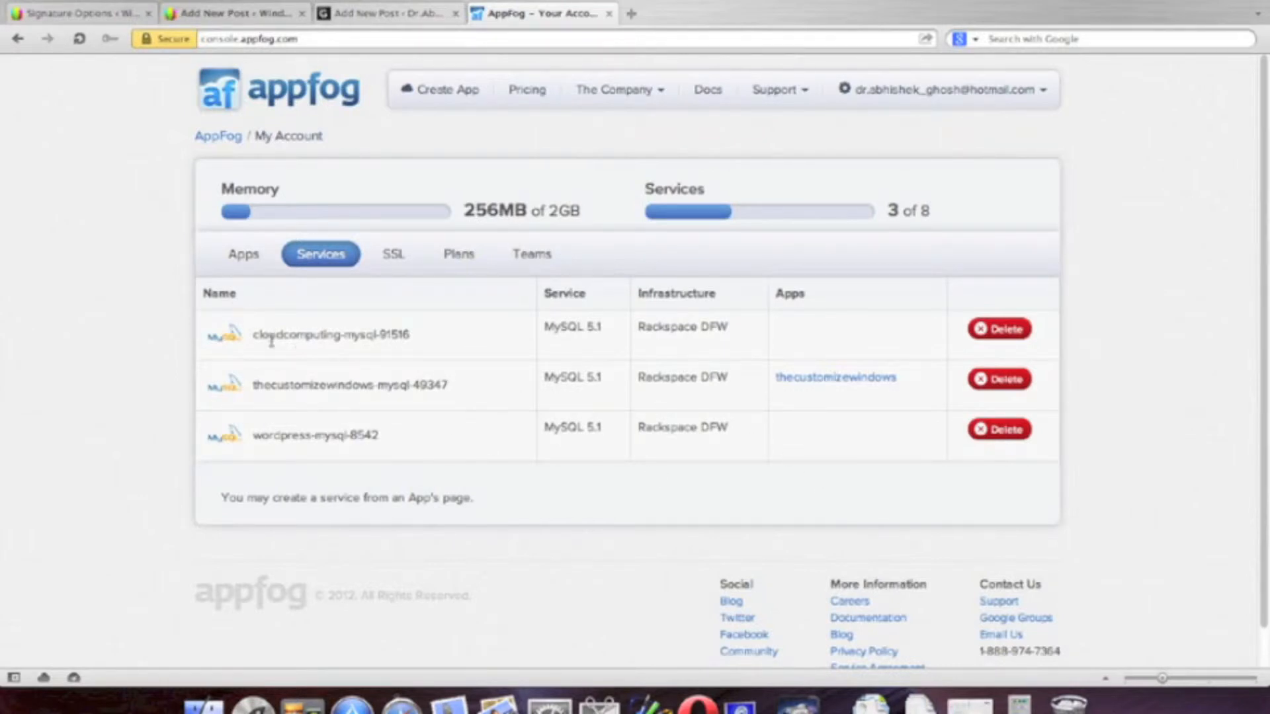
pyautogui.moveTo(259, 336); pyautogui.dragTo(472, 359)
pyautogui.click(473, 435)
pyautogui.click(1004, 430)
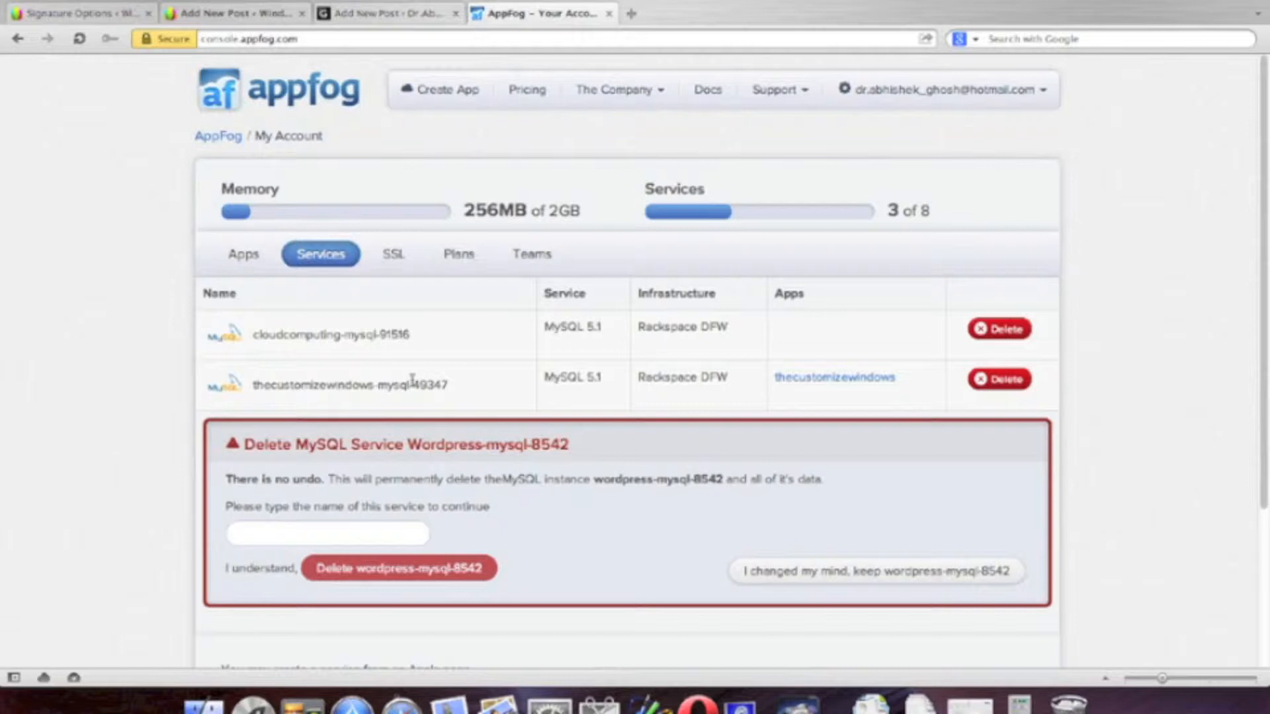
pyautogui.moveTo(254, 384); pyautogui.dragTo(470, 385)
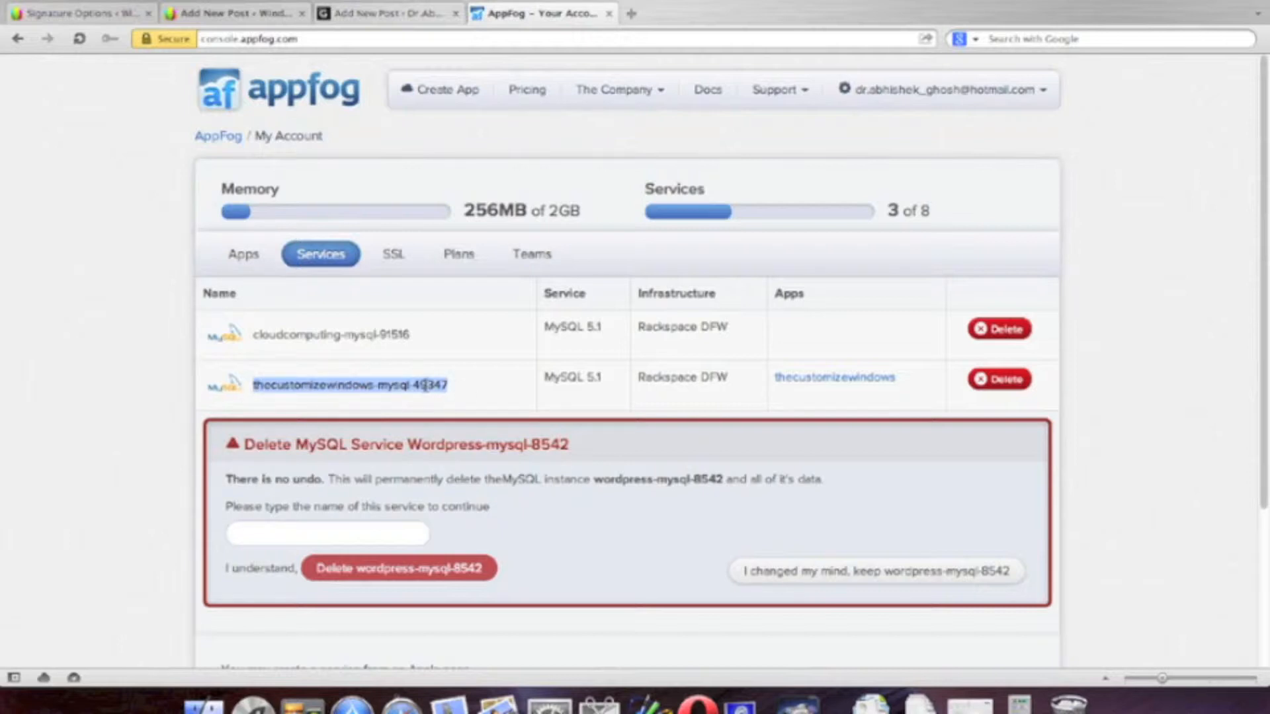
pyautogui.rightClick(426, 384)
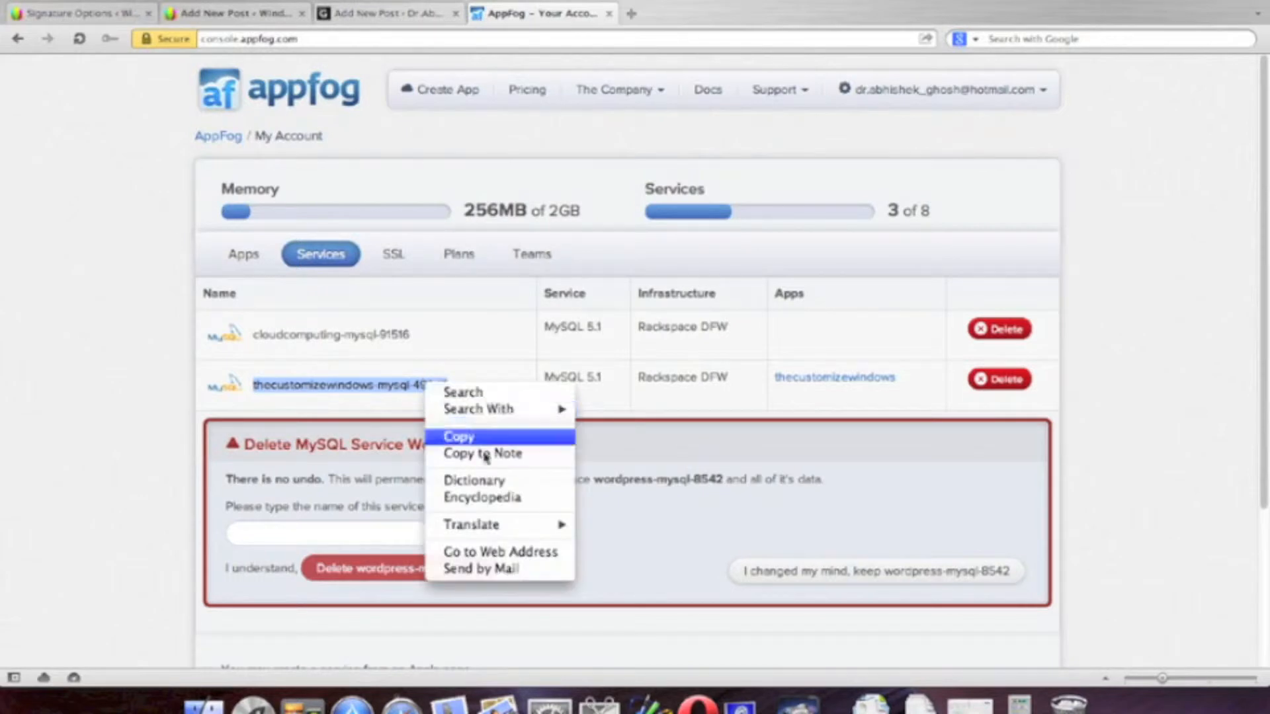
pyautogui.click(941, 385)
pyautogui.click(880, 442)
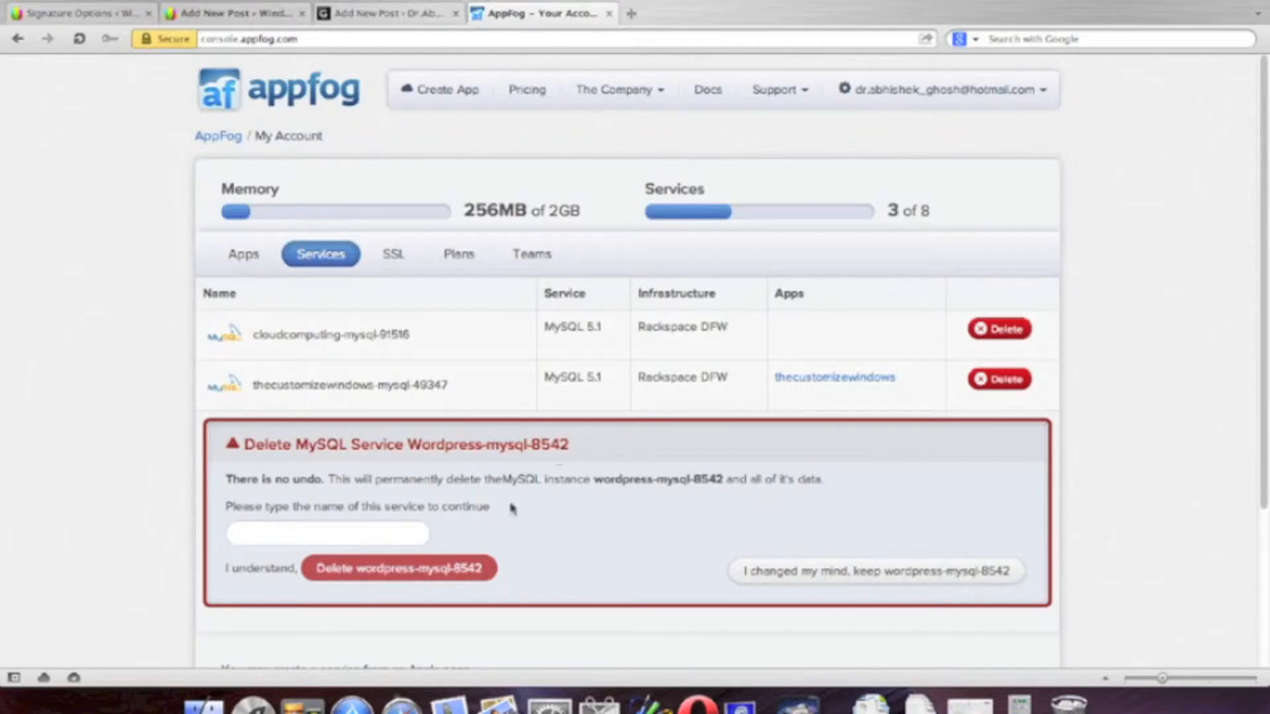
pyautogui.click(841, 582)
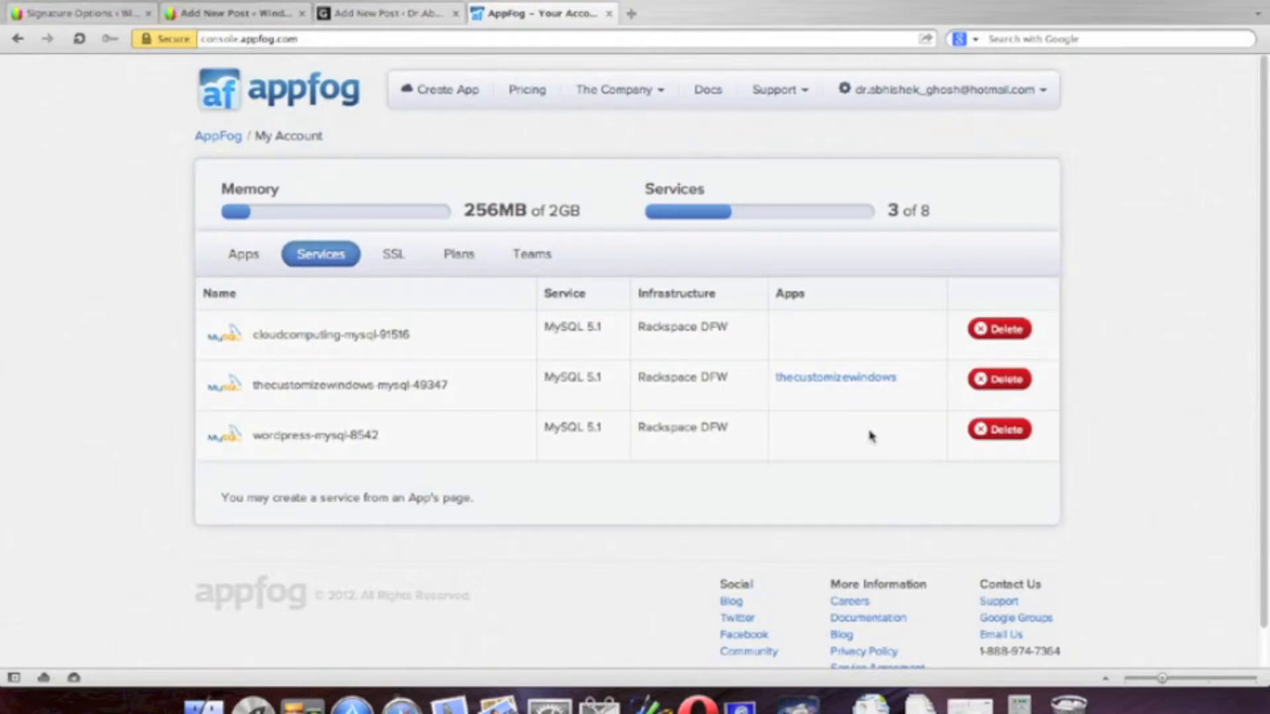
# Step: Open the cloudcomputing app's details from the apps list and start the app
pyautogui.click(836, 378)
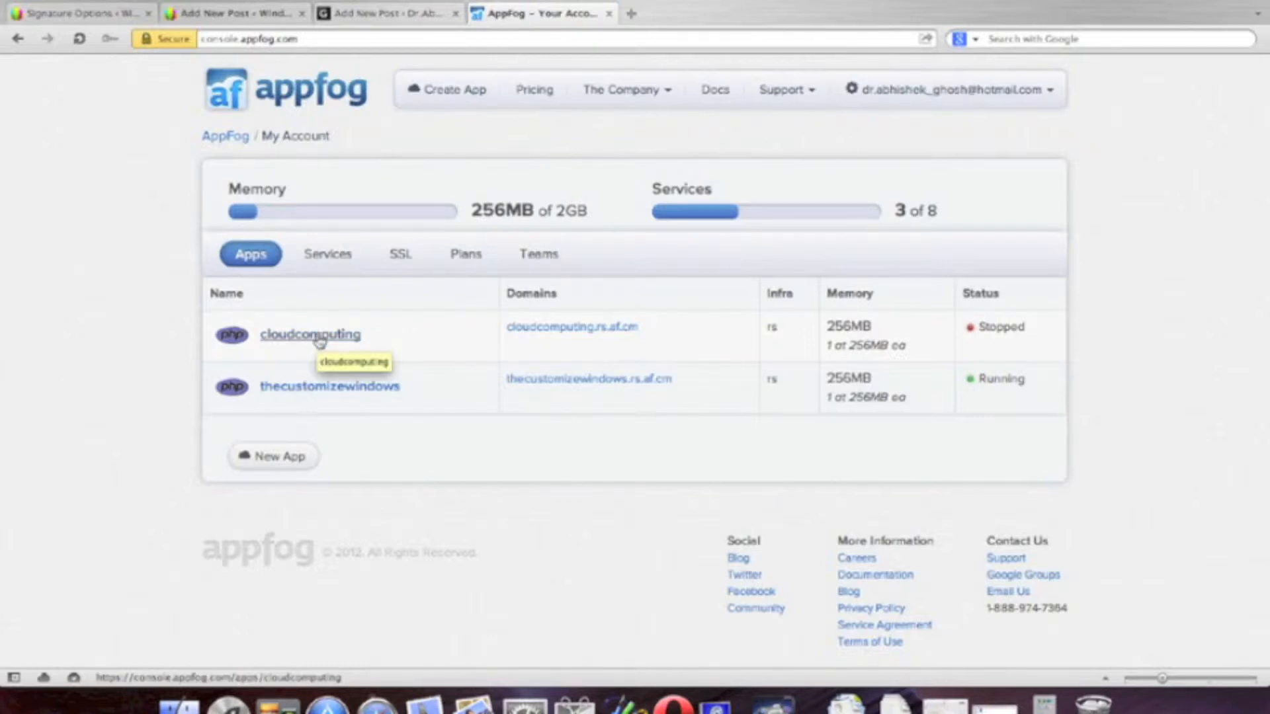
pyautogui.click(319, 337)
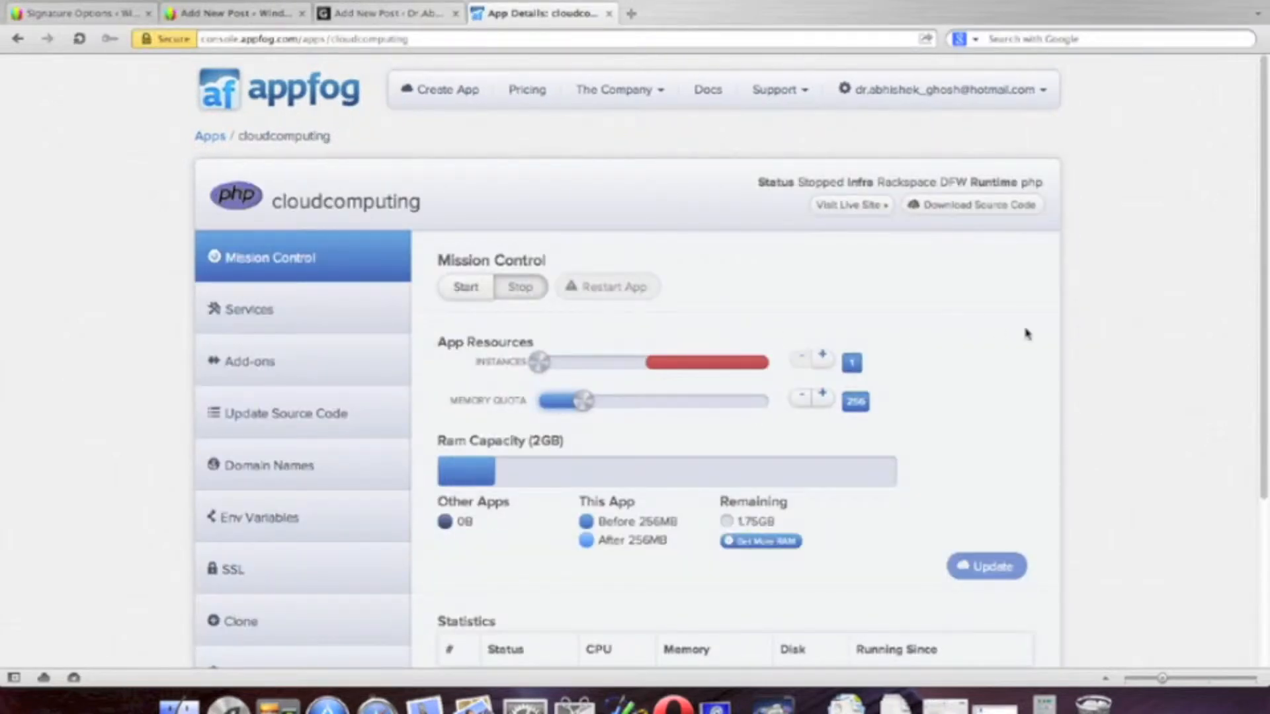
pyautogui.scroll(-5, 1027, 334)
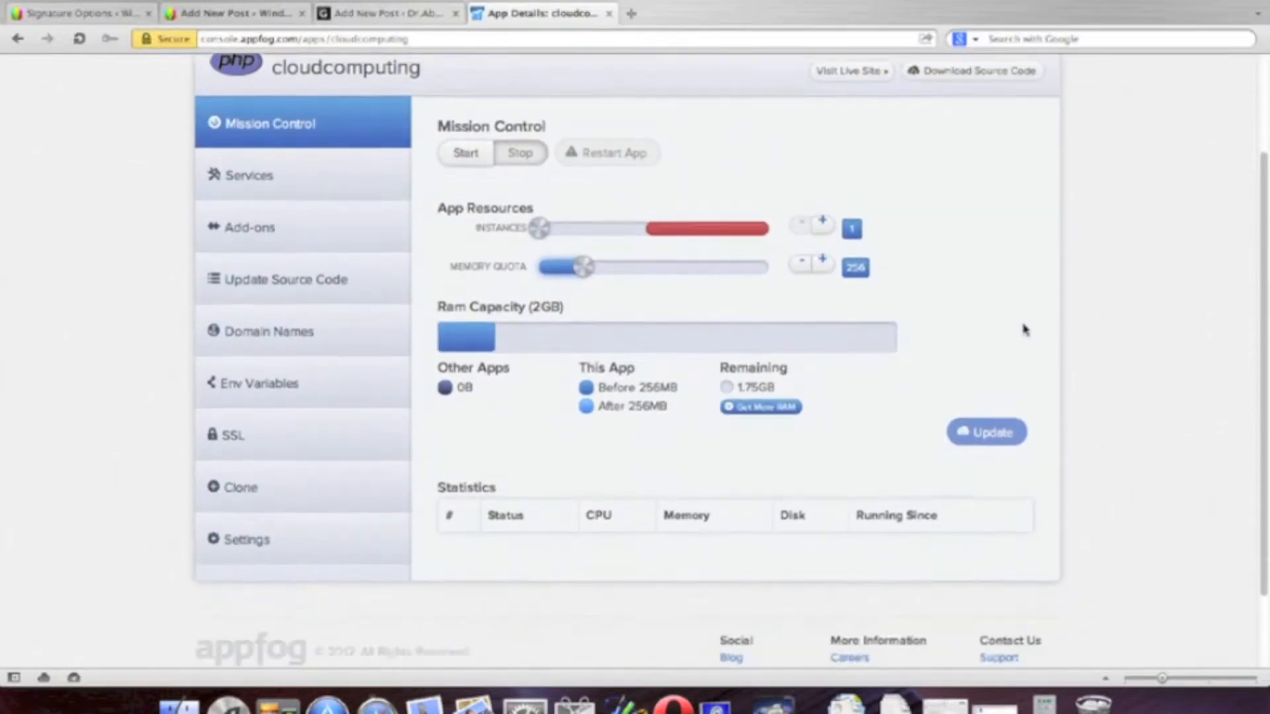
pyautogui.scroll(2, 1024, 330)
pyautogui.click(462, 173)
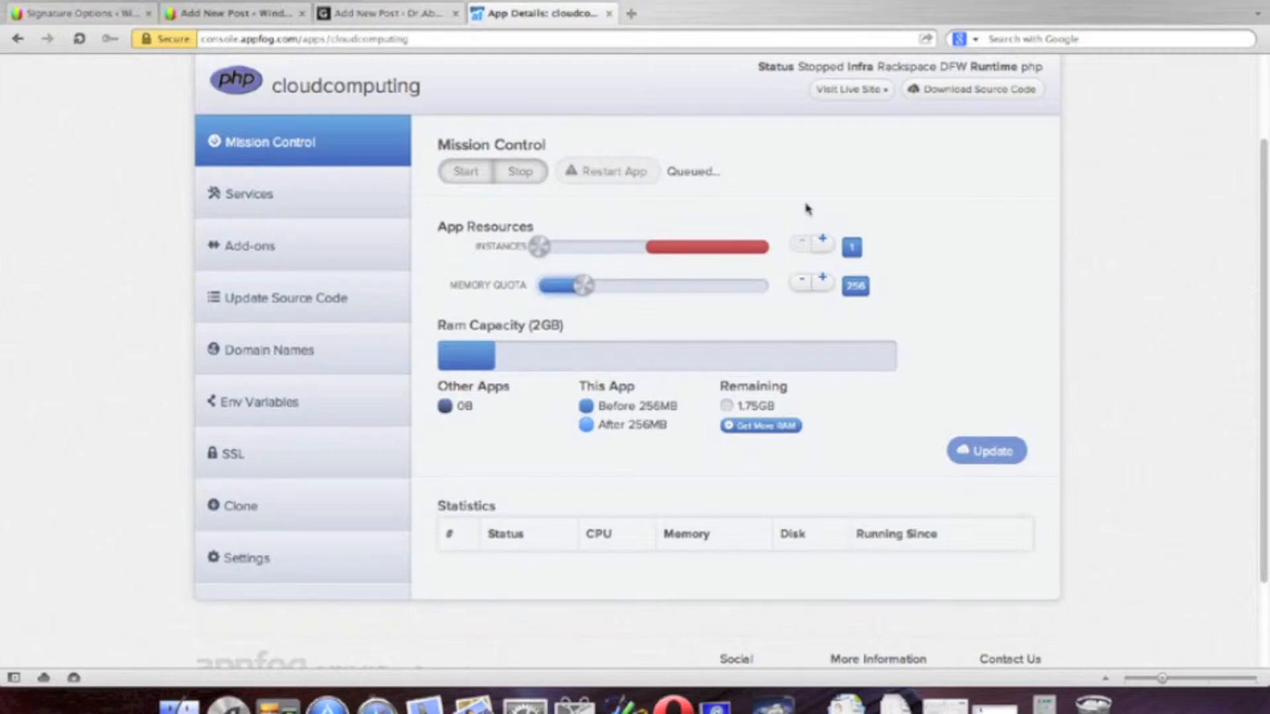
# Step: Set the cloudcomputing app's memory quota to 2048 MB and update its resources
pyautogui.scroll(-1, 807, 209)
pyautogui.moveTo(583, 269); pyautogui.dragTo(704, 271)
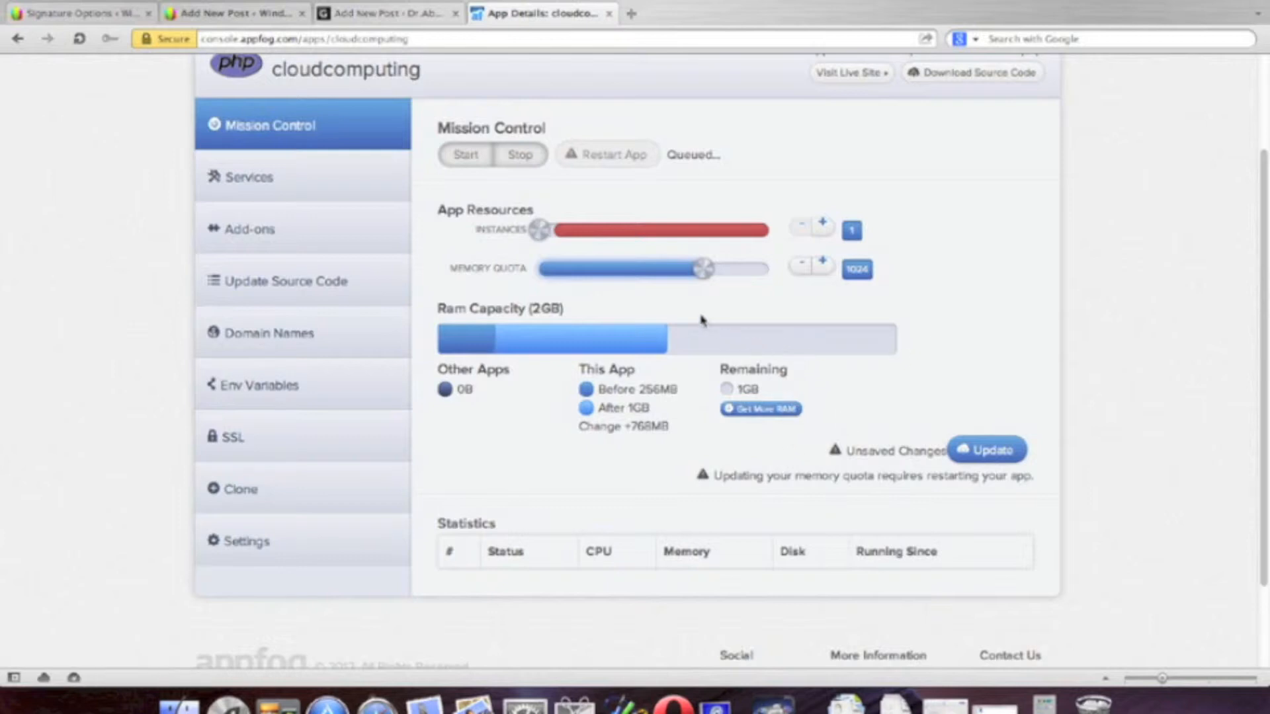
pyautogui.moveTo(704, 283); pyautogui.dragTo(795, 282)
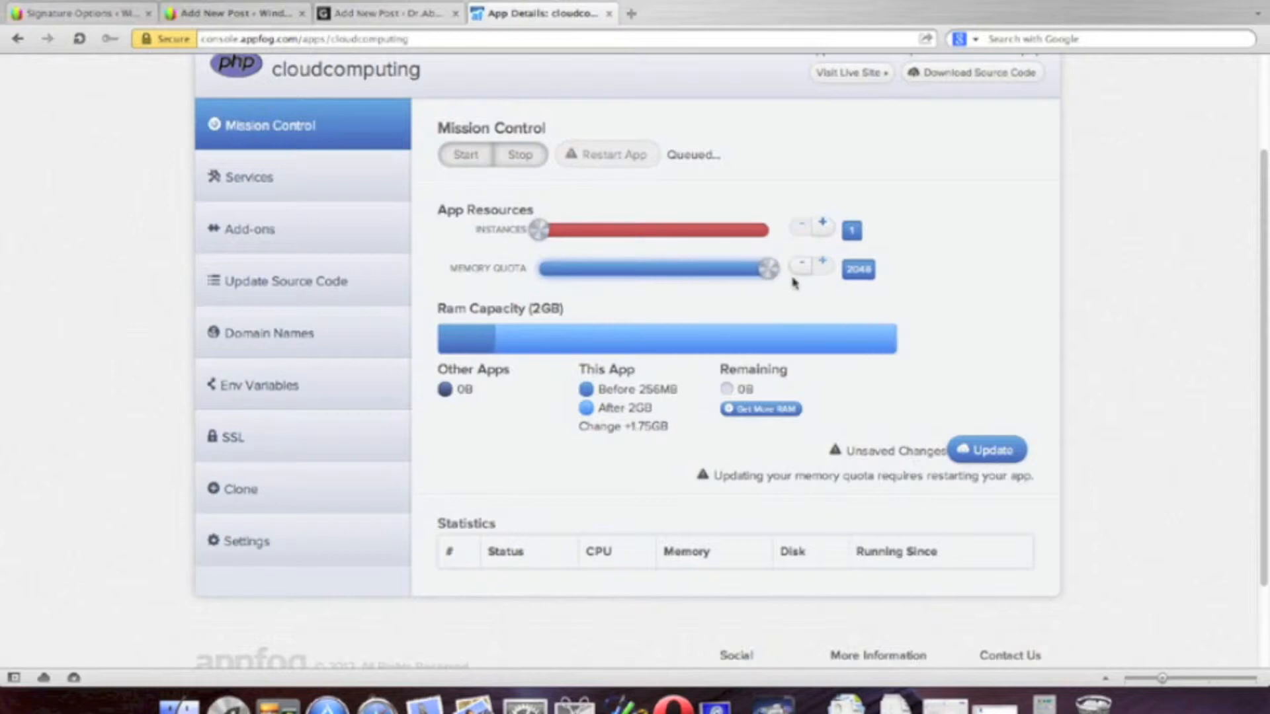
pyautogui.click(979, 450)
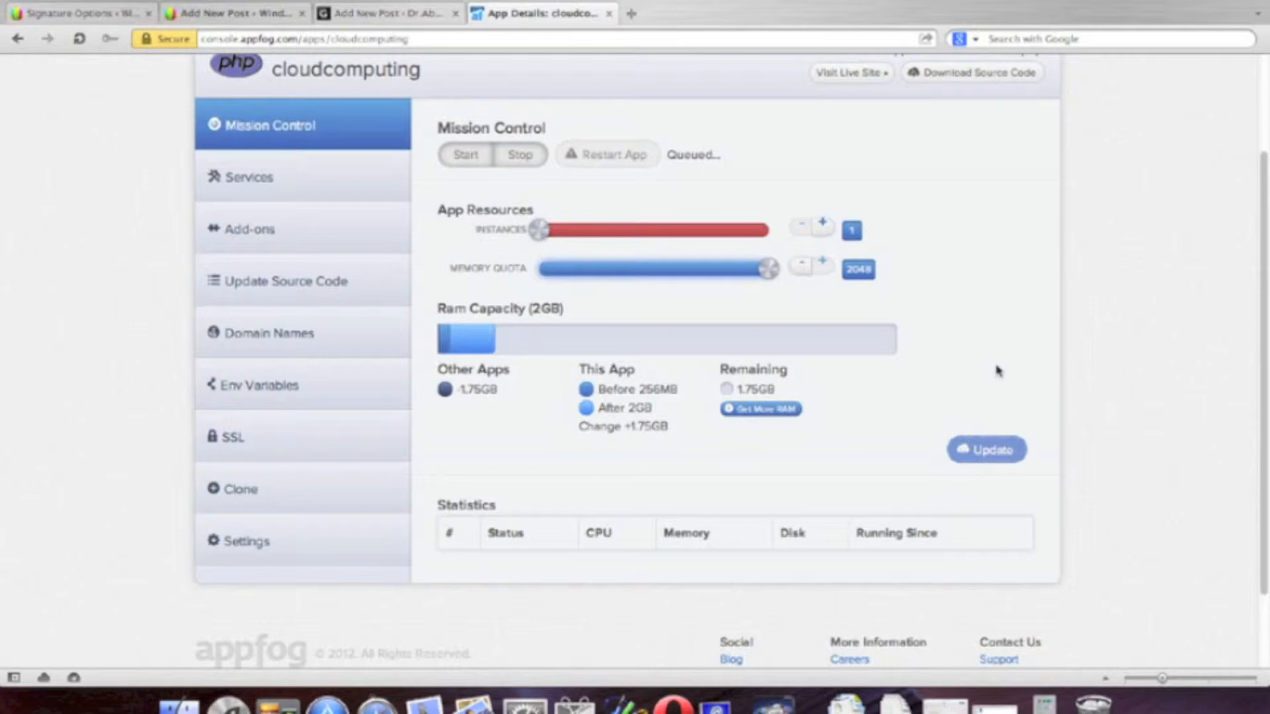
# Step: Show the cloudcomputing app's services, examine the VCAP_SERVICES note and open the linked docs in a new tab
pyautogui.click(276, 180)
pyautogui.scroll(-1, 593, 294)
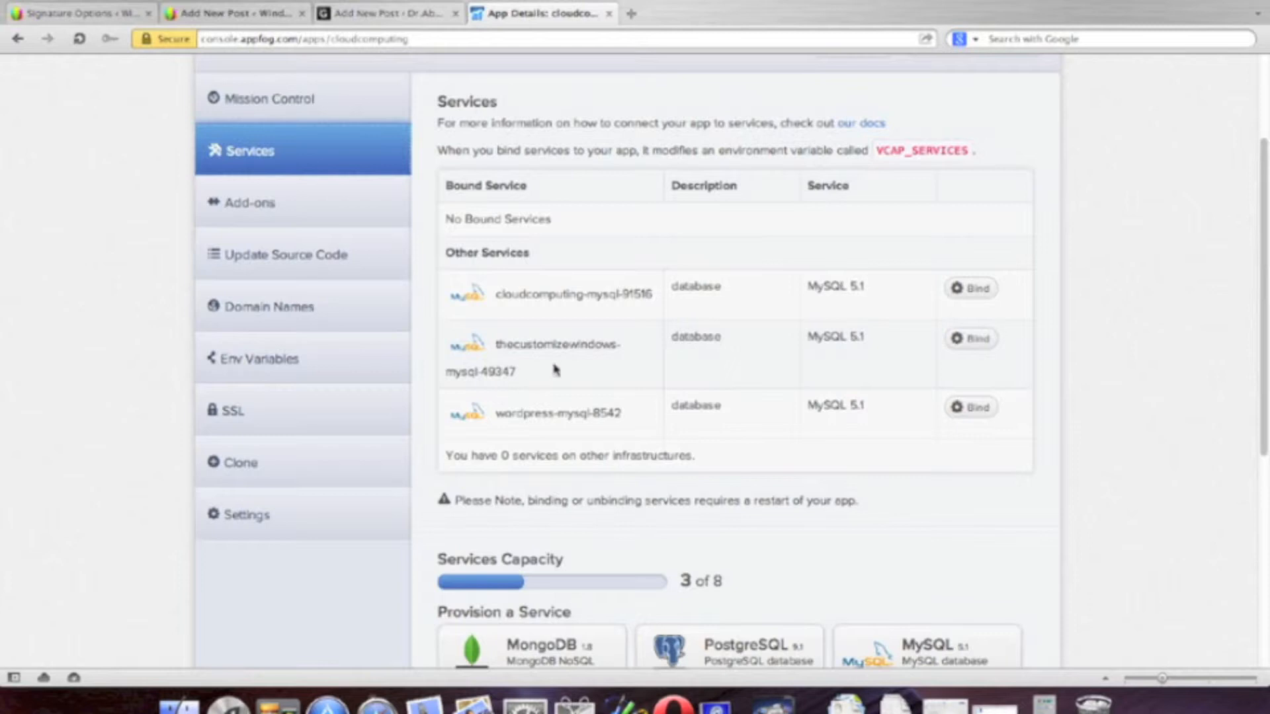
pyautogui.moveTo(883, 150); pyautogui.dragTo(970, 150)
pyautogui.click(974, 184)
pyautogui.rightClick(862, 124)
pyautogui.click(926, 166)
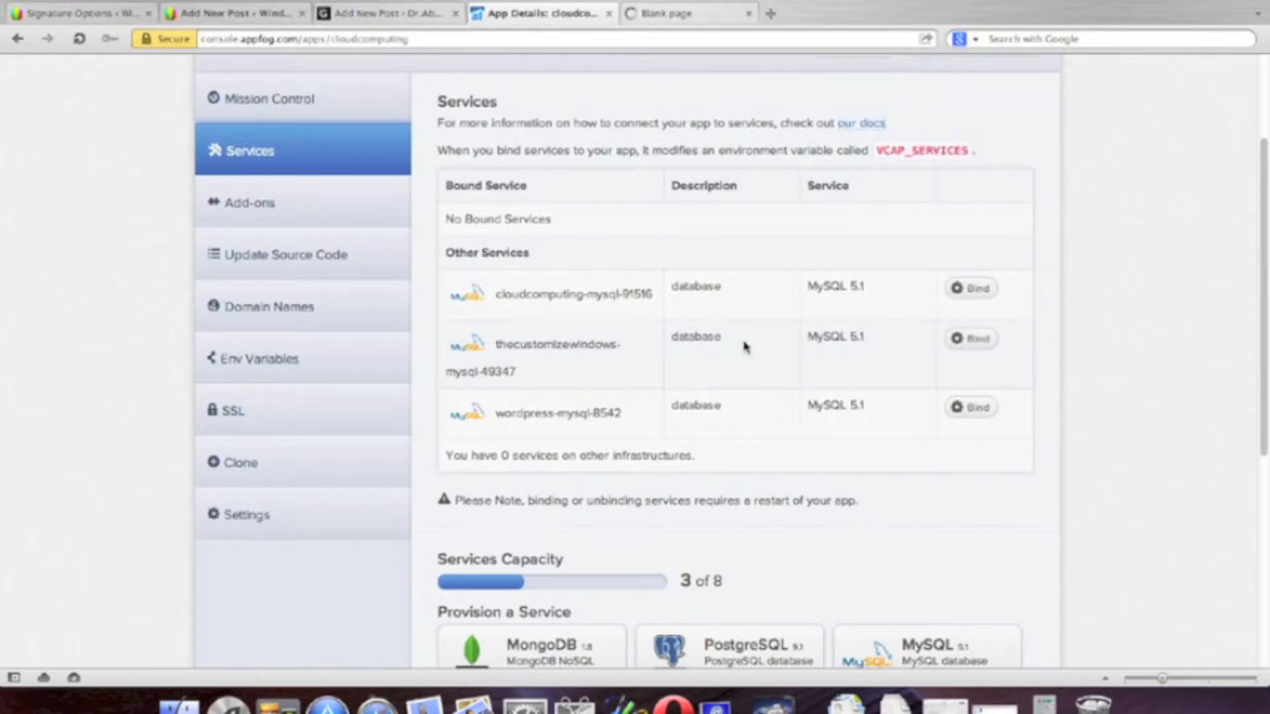
# Step: Examine the MySQL services available for binding and the database and queue options offered for provisioning a service
pyautogui.scroll(-5, 745, 346)
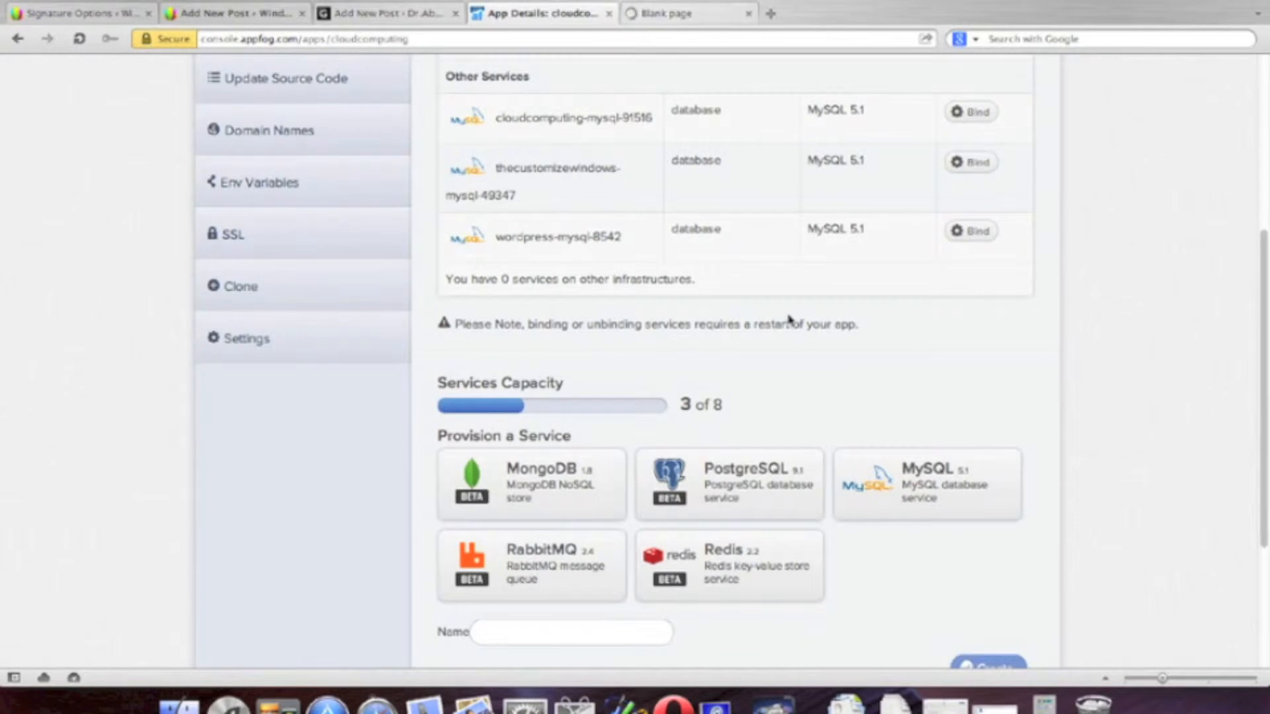
pyautogui.scroll(-3, 791, 320)
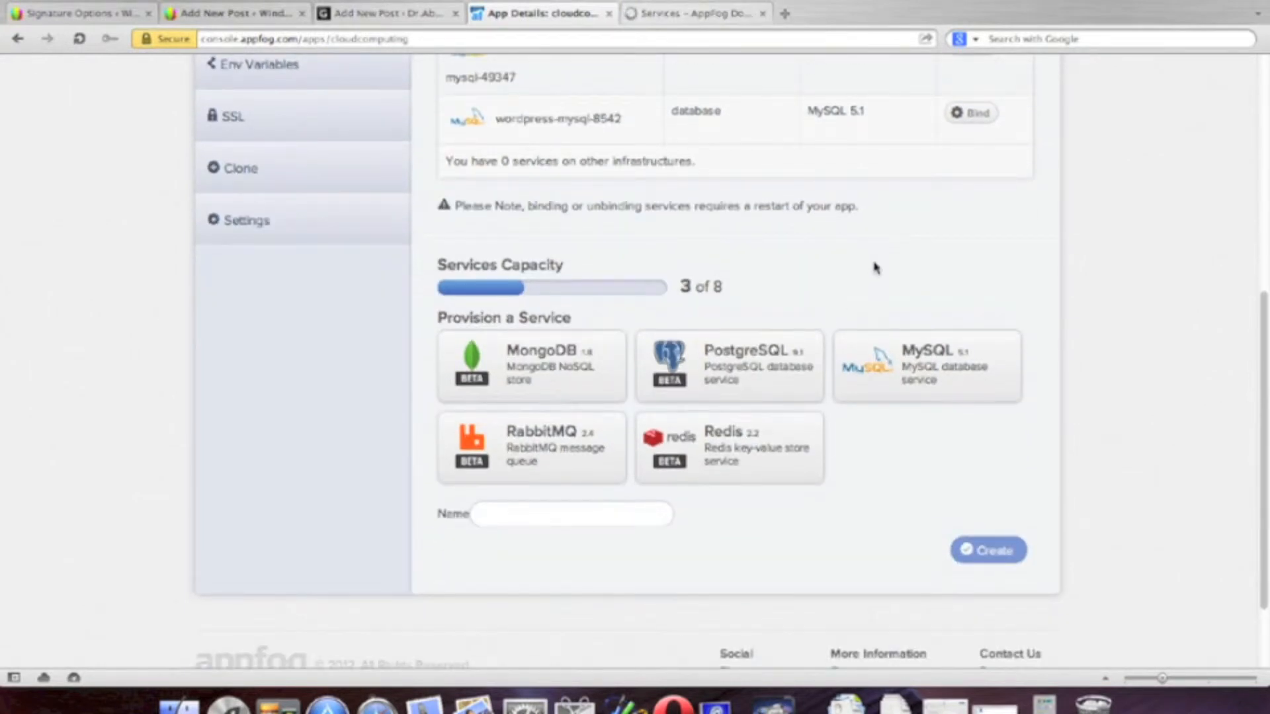
pyautogui.scroll(4, 877, 261)
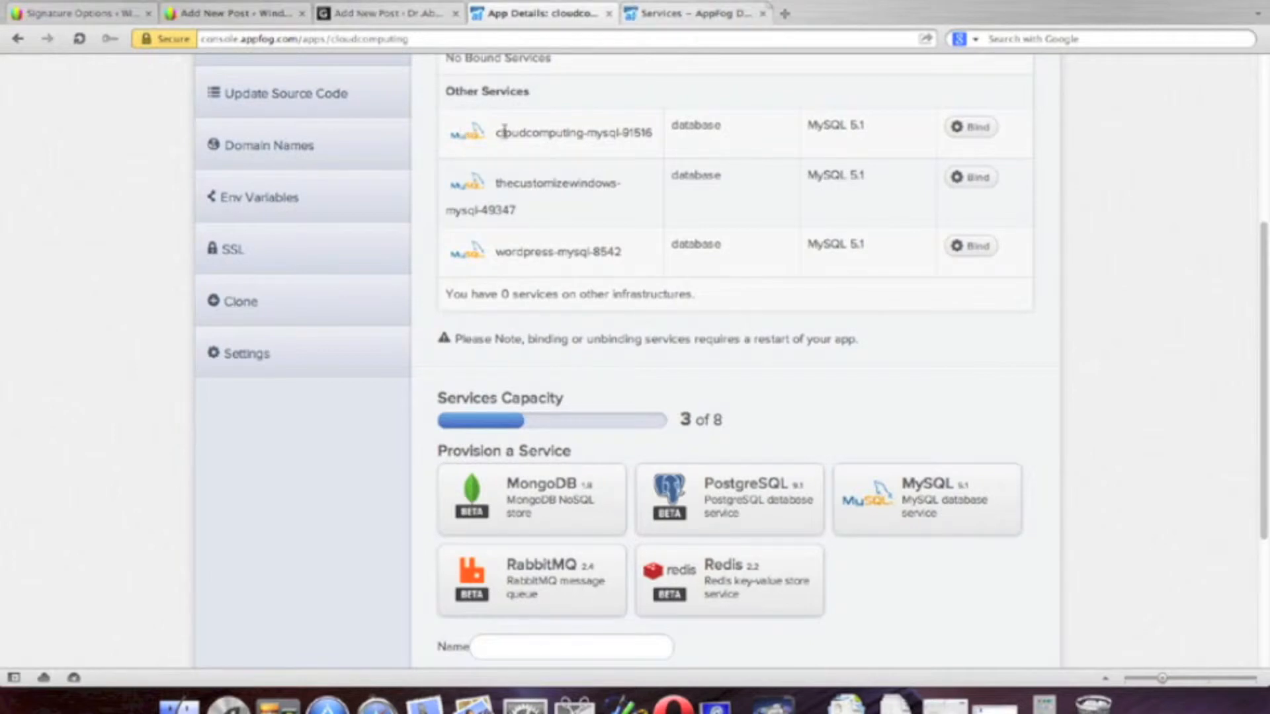
pyautogui.scroll(4, 508, 180)
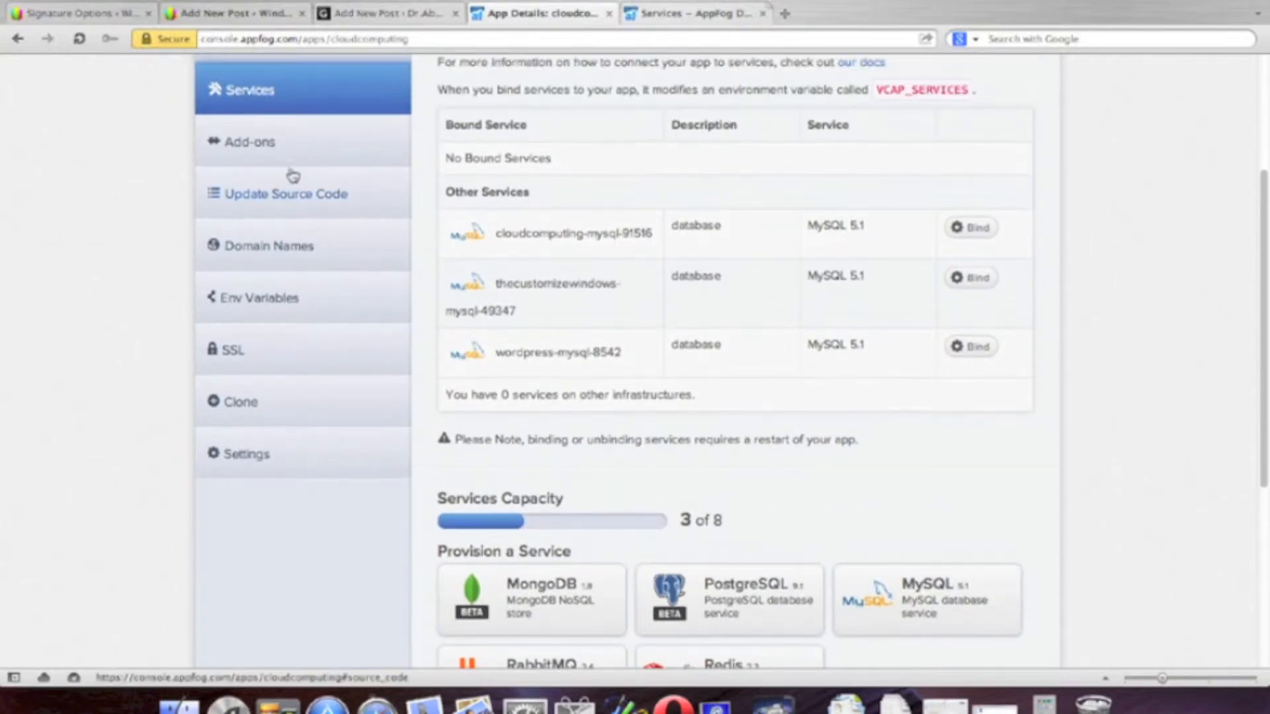
# Step: Show the cloudcomputing app's add-ons and examine the available offerings from Logentries down to IronMQ
pyautogui.click(293, 155)
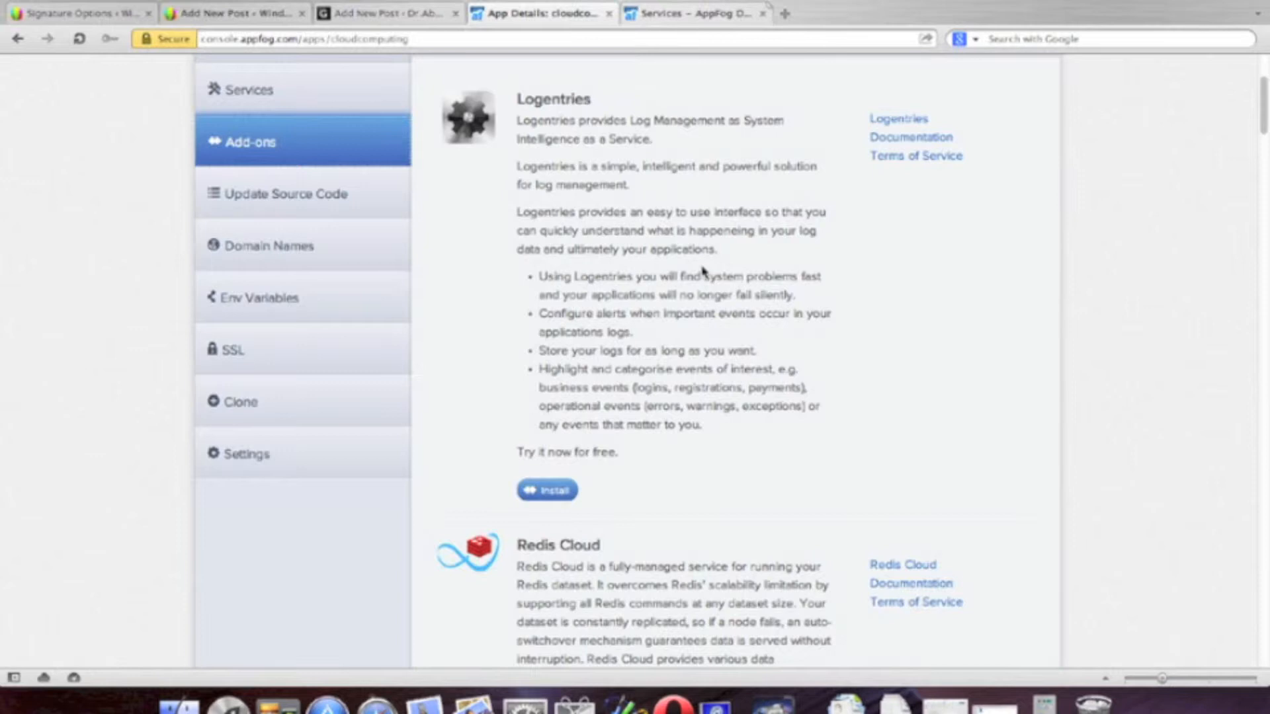
pyautogui.scroll(2, 701, 272)
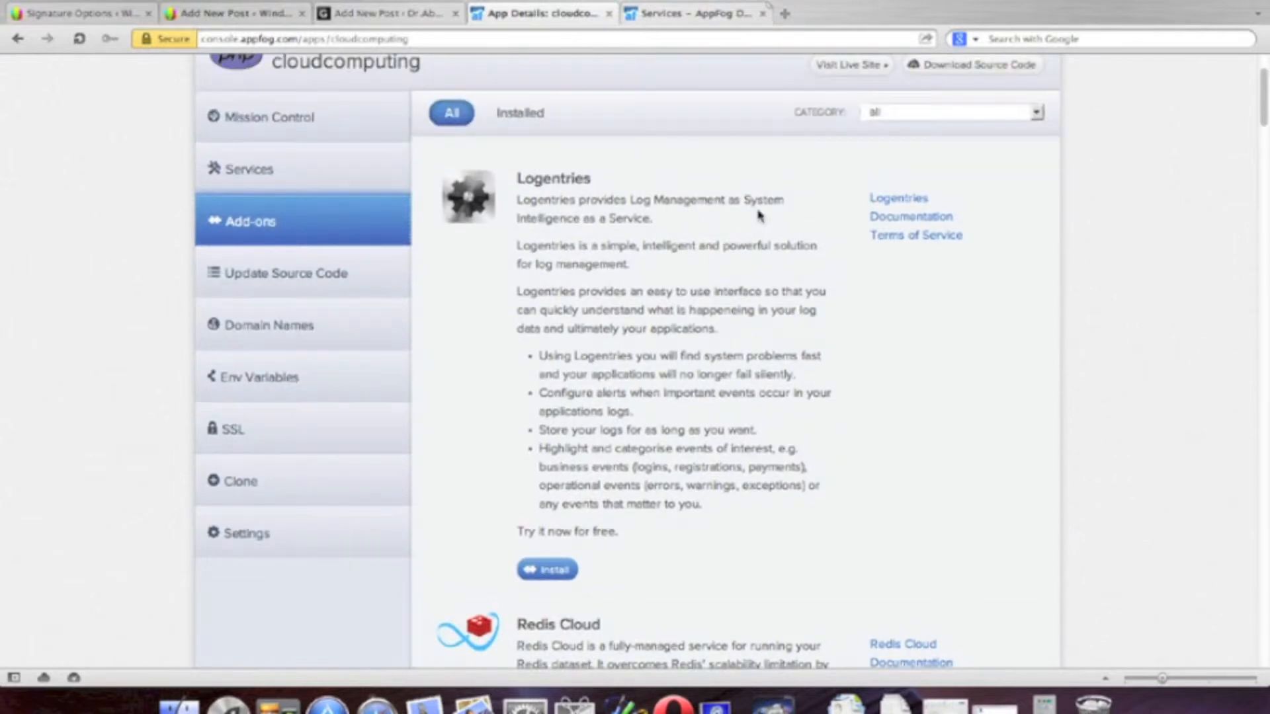
pyautogui.scroll(-5, 659, 304)
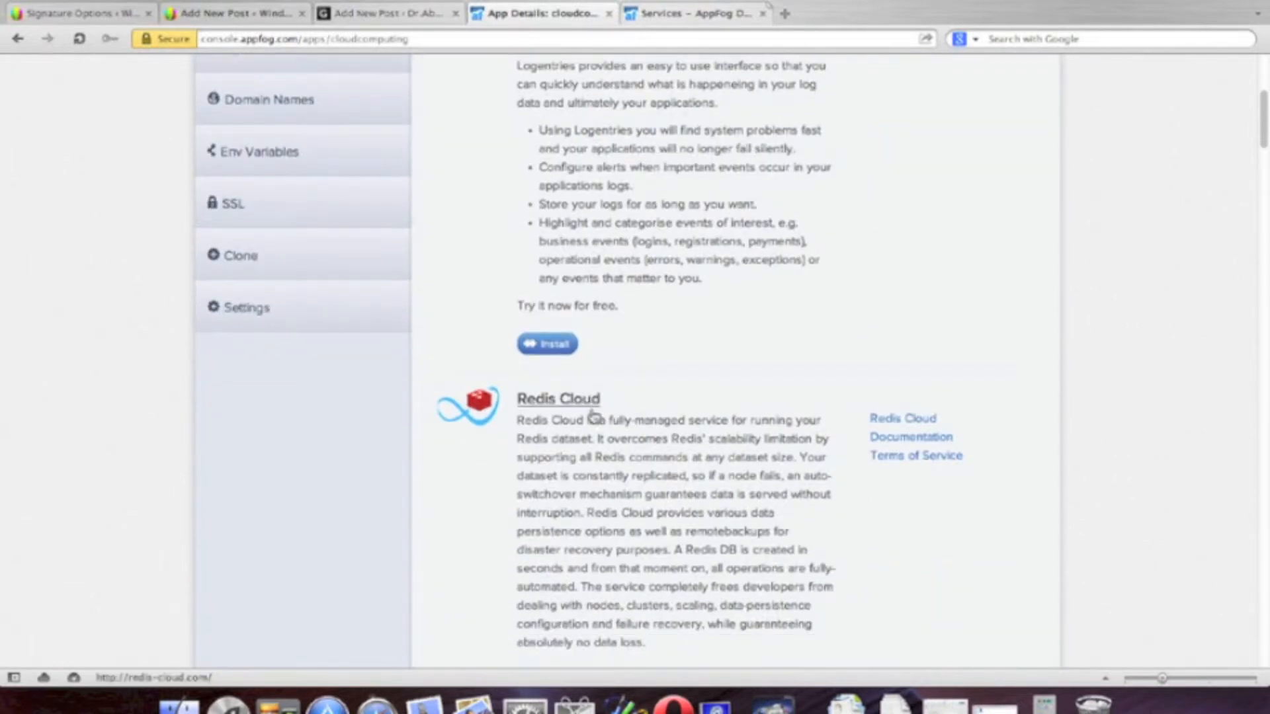
pyautogui.scroll(-4, 734, 398)
pyautogui.scroll(-4, 734, 397)
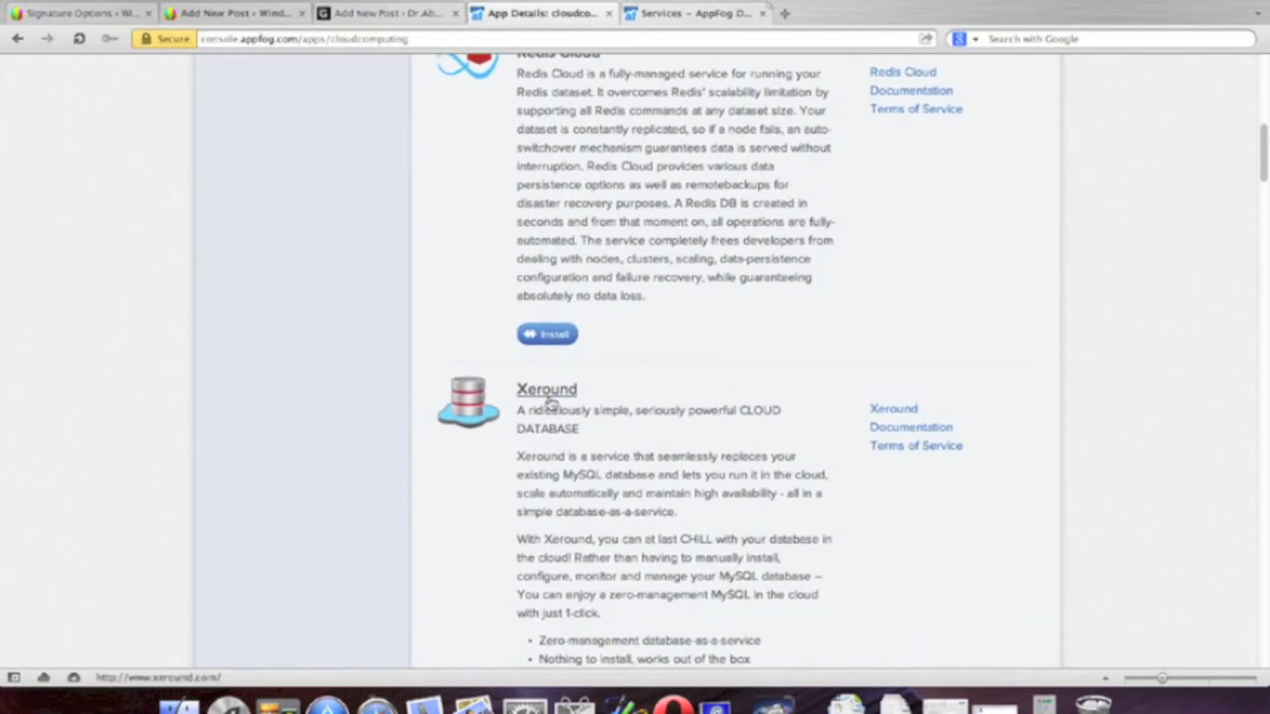
pyautogui.scroll(-2, 653, 344)
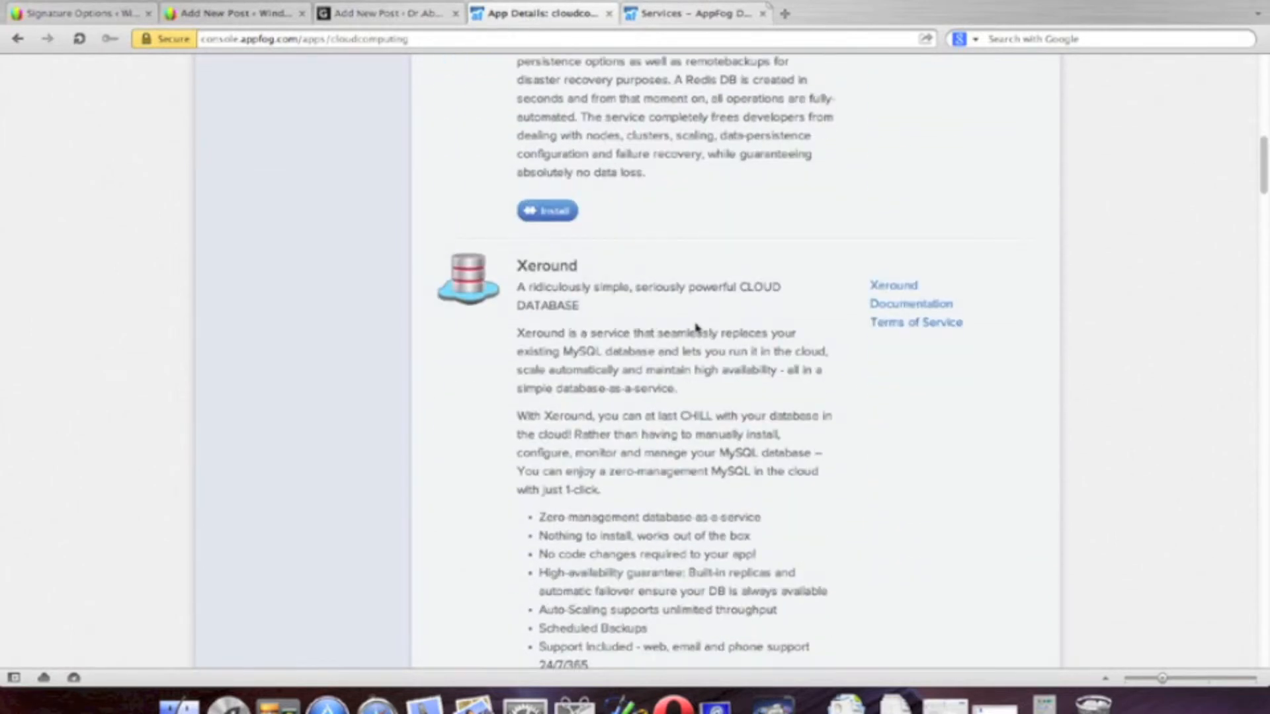
pyautogui.scroll(-6, 696, 326)
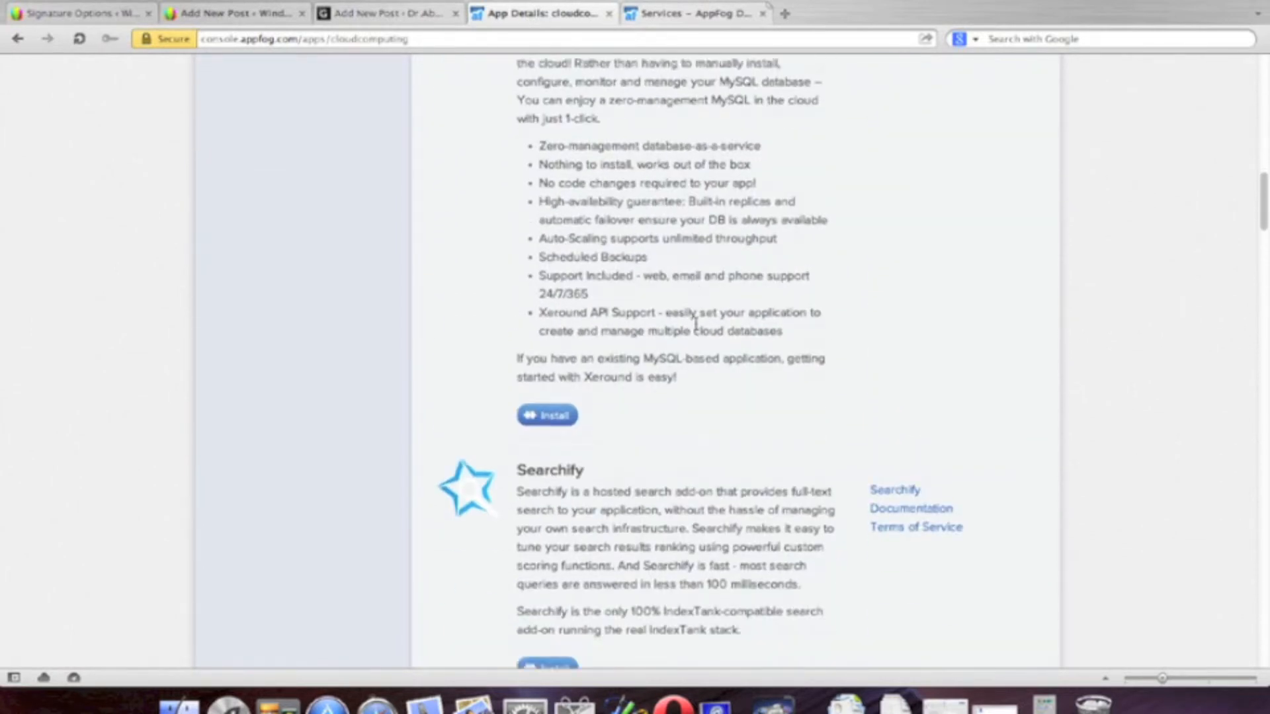
pyautogui.scroll(-5, 696, 324)
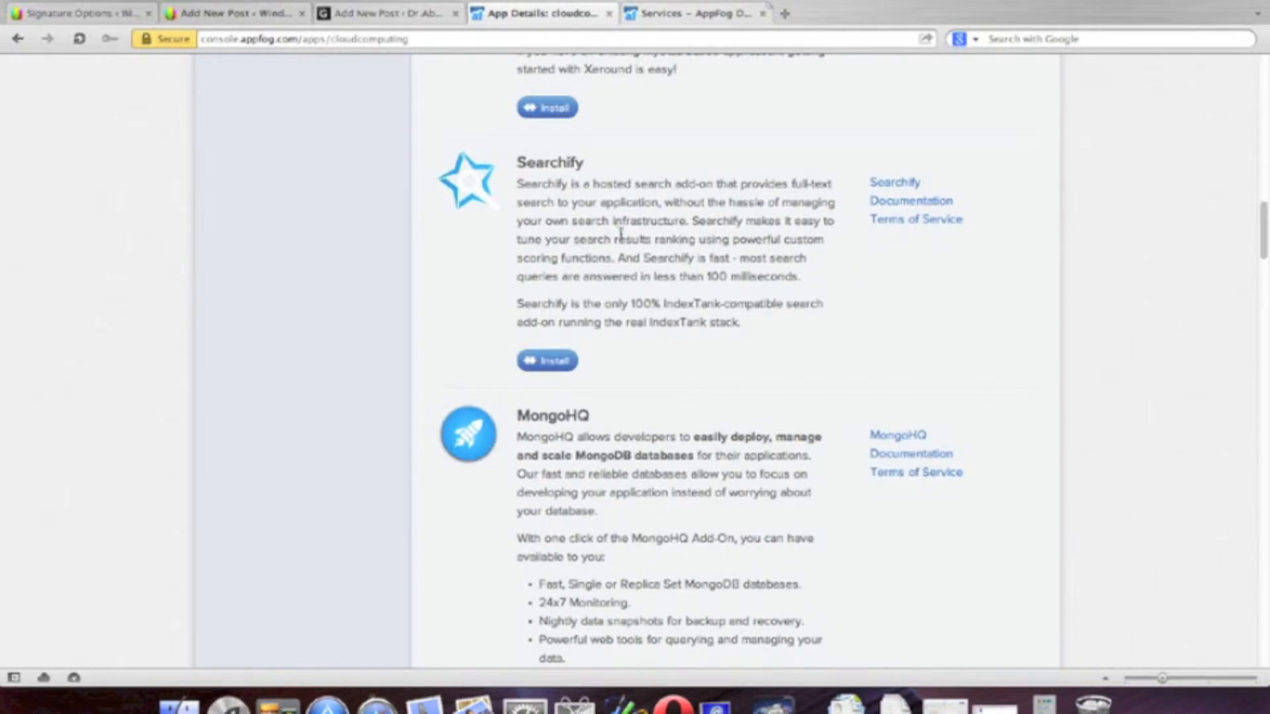
pyautogui.scroll(-2, 700, 395)
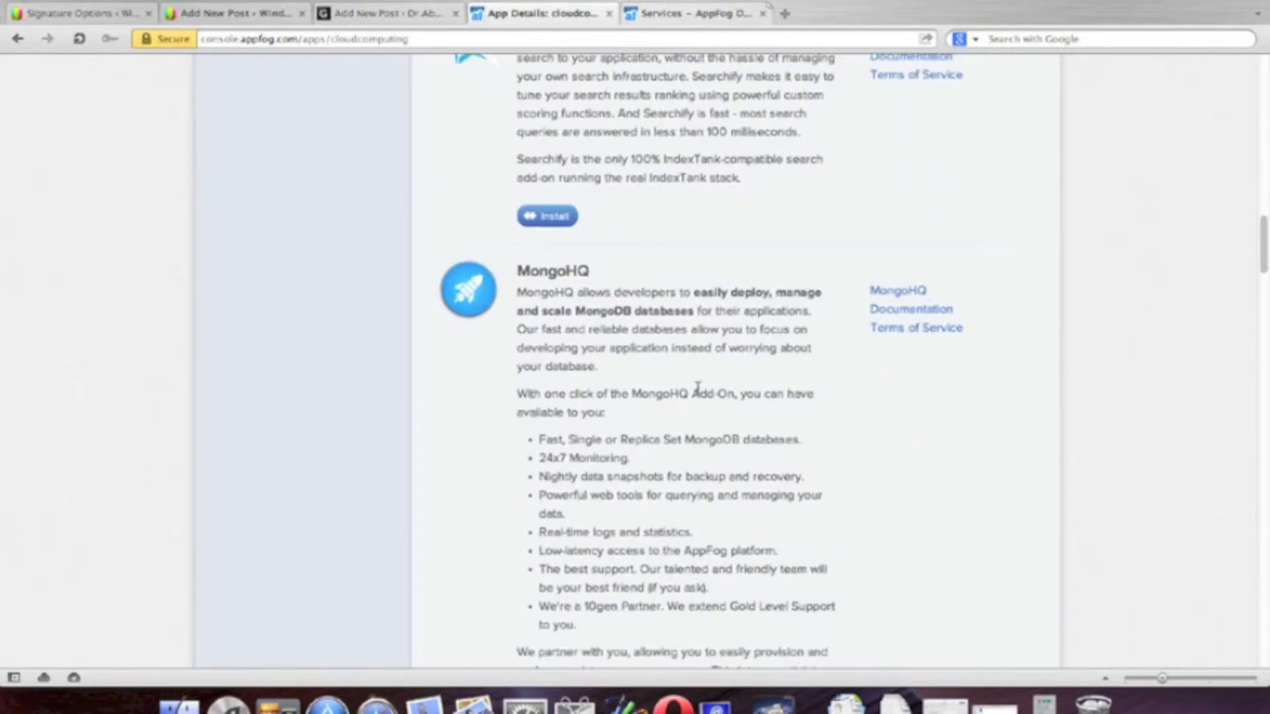
pyautogui.scroll(-11, 726, 326)
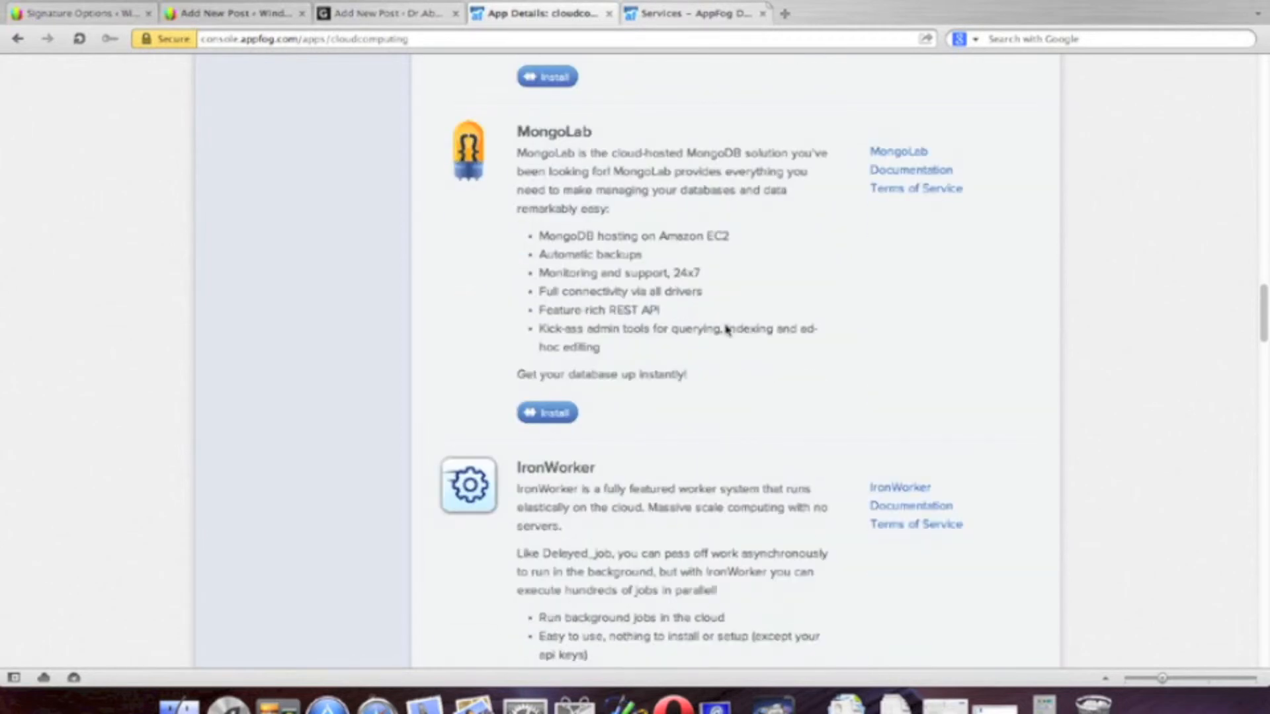
pyautogui.scroll(-12, 726, 326)
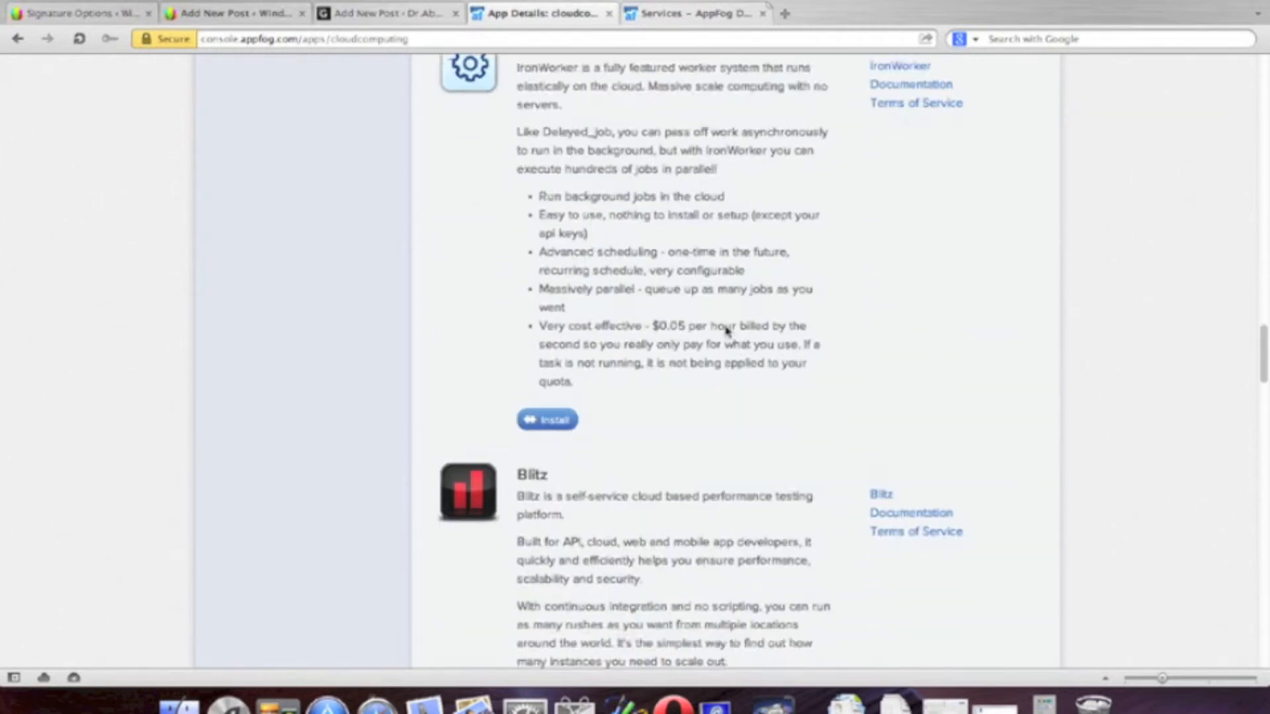
pyautogui.scroll(-15, 726, 331)
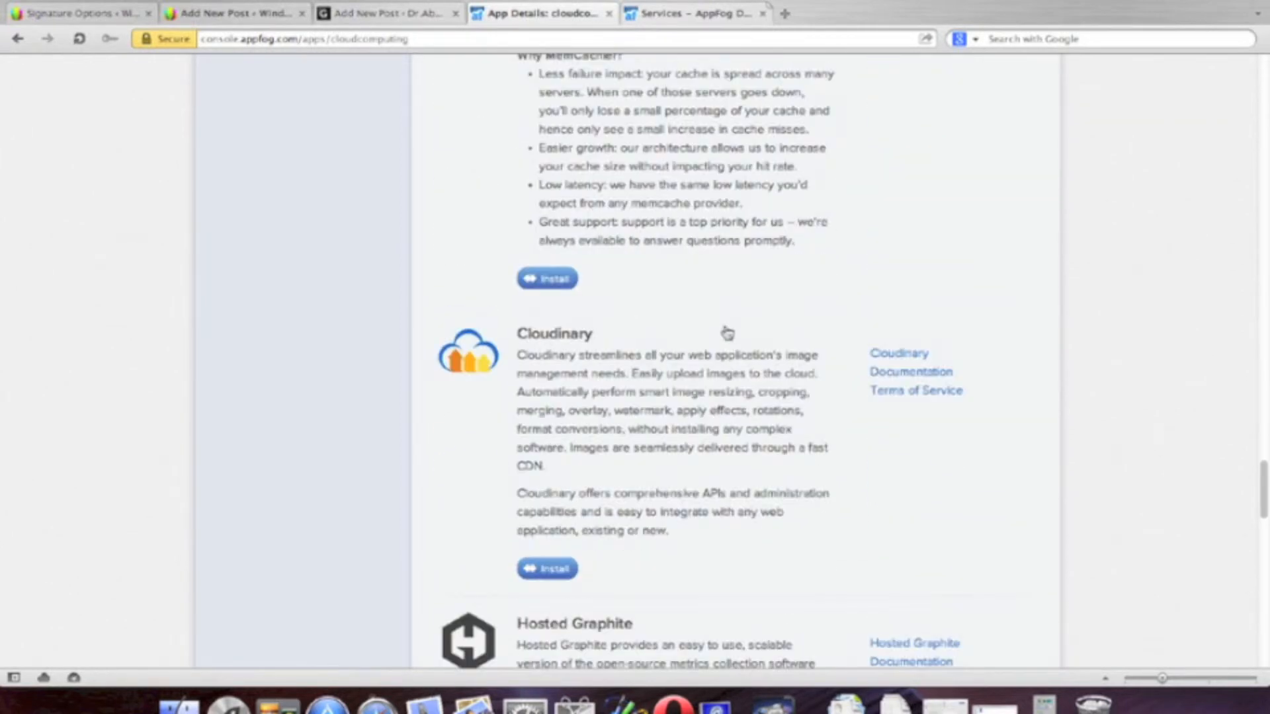
pyautogui.scroll(-15, 725, 330)
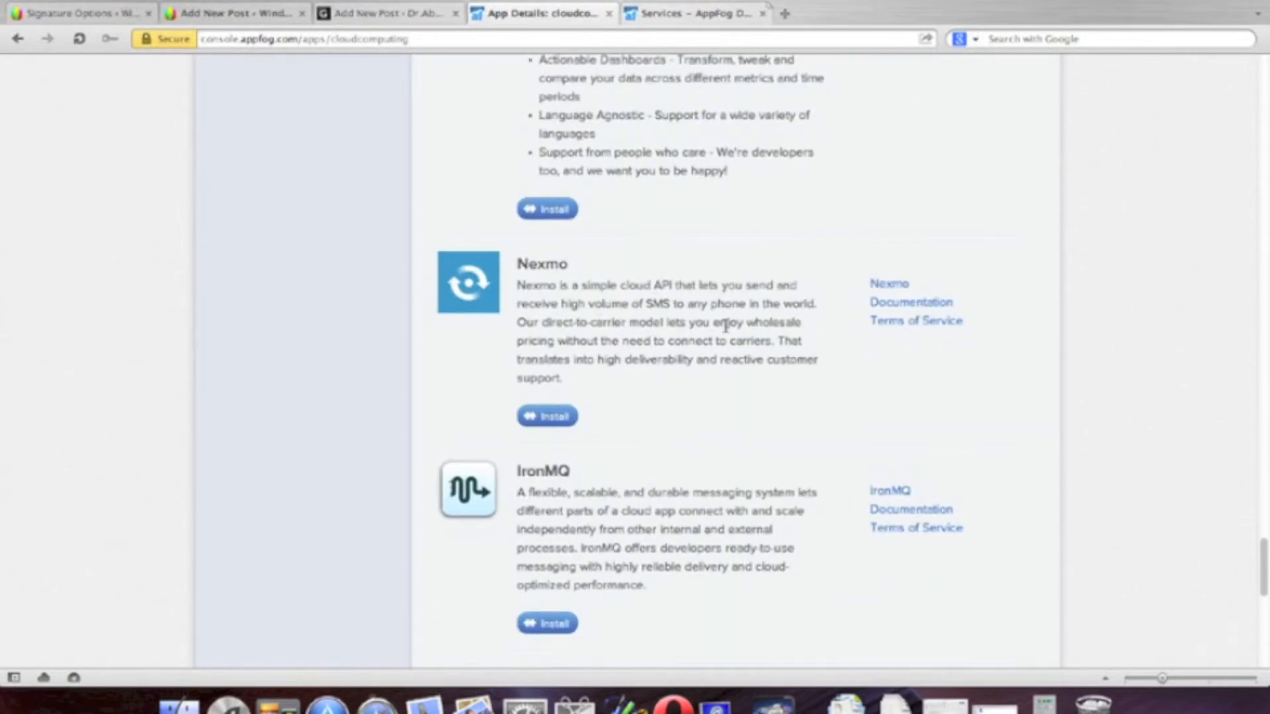
# Step: Install the Mailgun add-on for the cloudcomputing app from the end of the add-ons list
pyautogui.scroll(-2, 726, 330)
pyautogui.scroll(10, 725, 331)
pyautogui.scroll(-7, 726, 331)
pyautogui.scroll(-3, 726, 331)
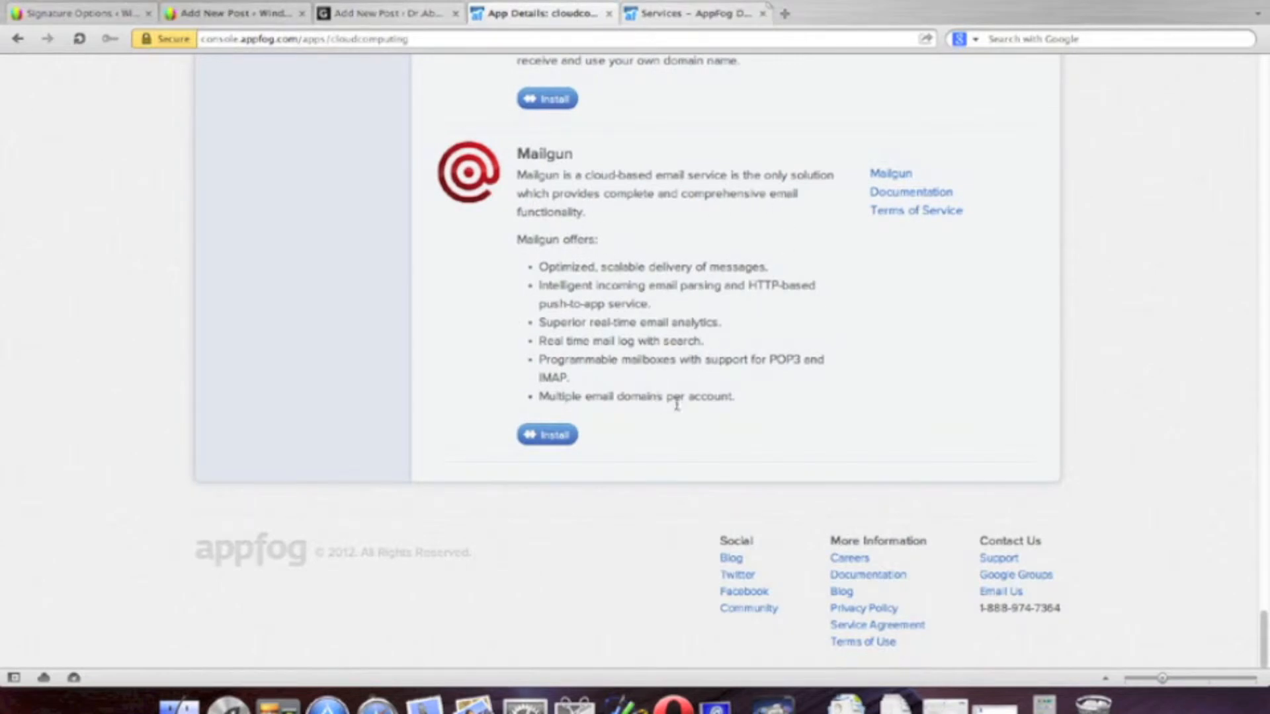
pyautogui.click(553, 436)
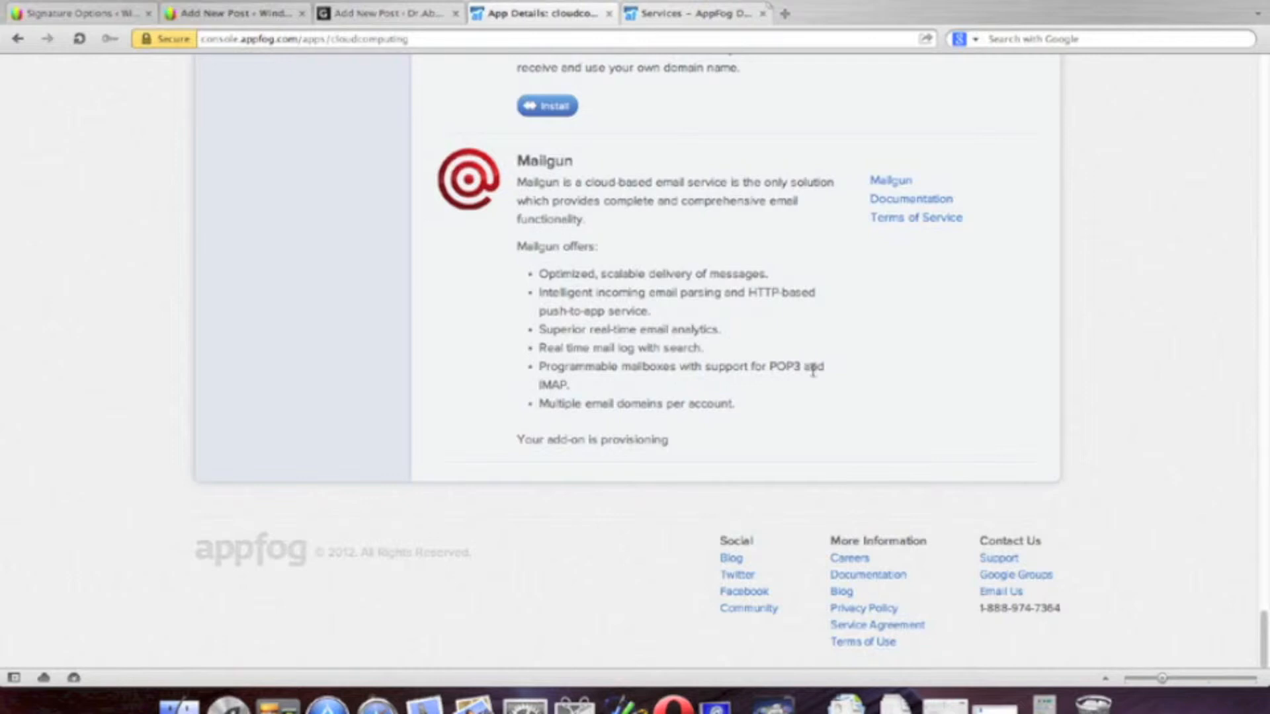
# Step: Install the MemCachier add-on for the cloudcomputing app
pyautogui.scroll(5, 833, 354)
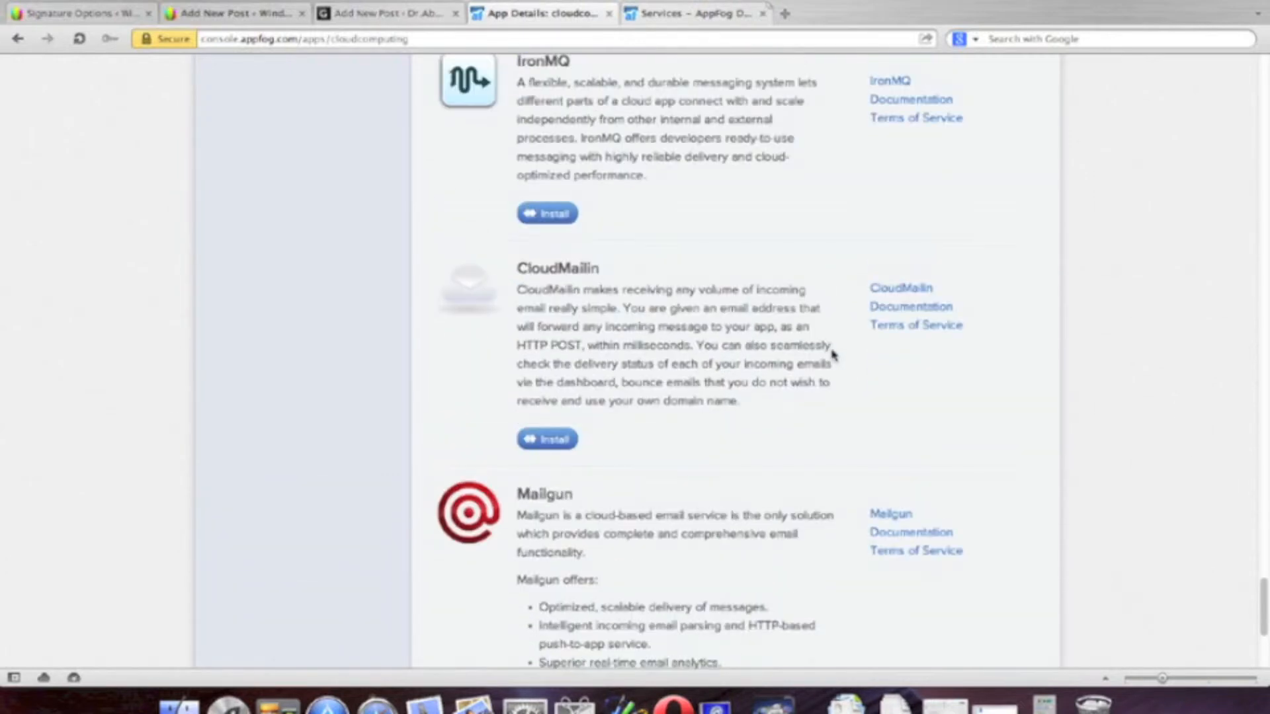
pyautogui.scroll(1, 833, 355)
pyautogui.scroll(2, 833, 356)
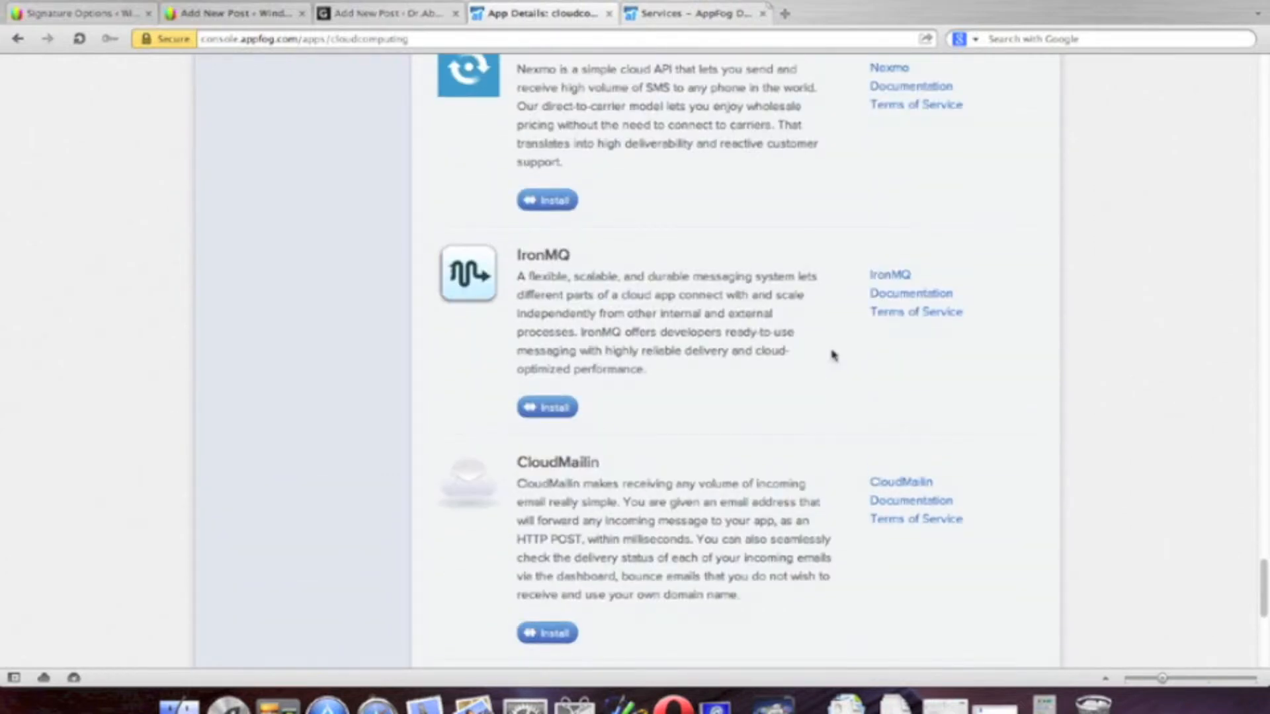
pyautogui.scroll(7, 833, 356)
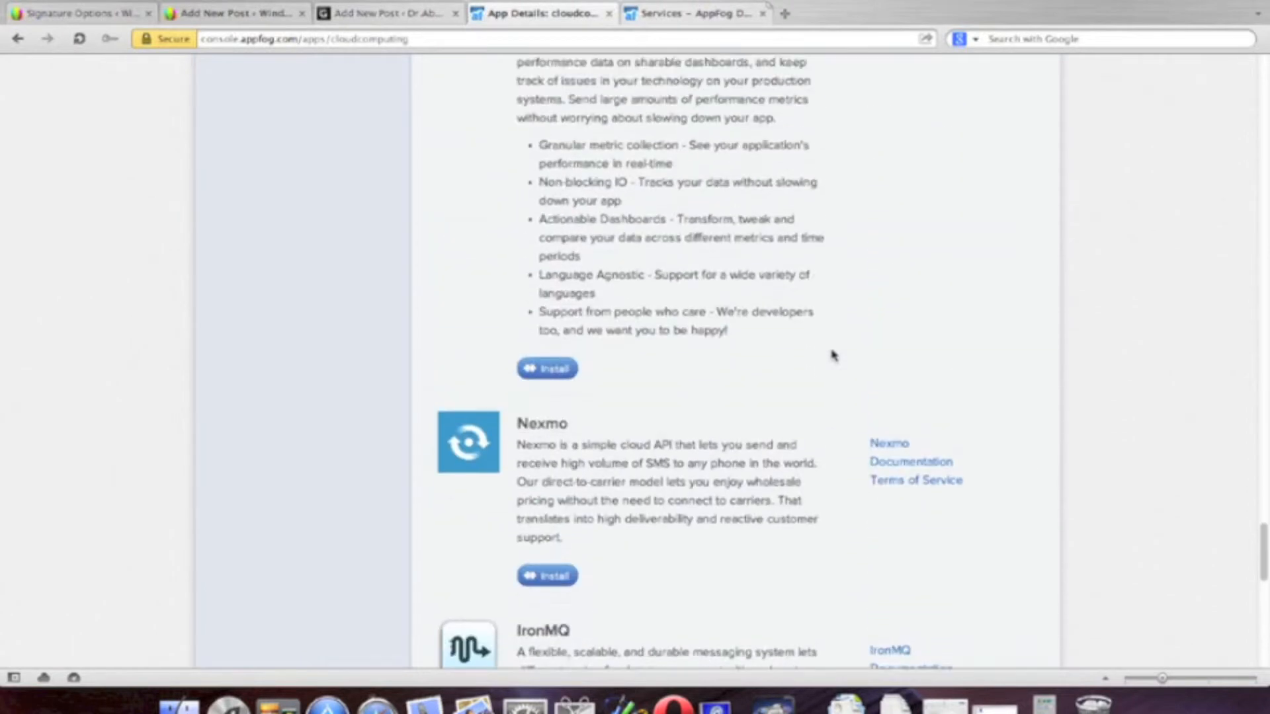
pyautogui.scroll(12, 833, 355)
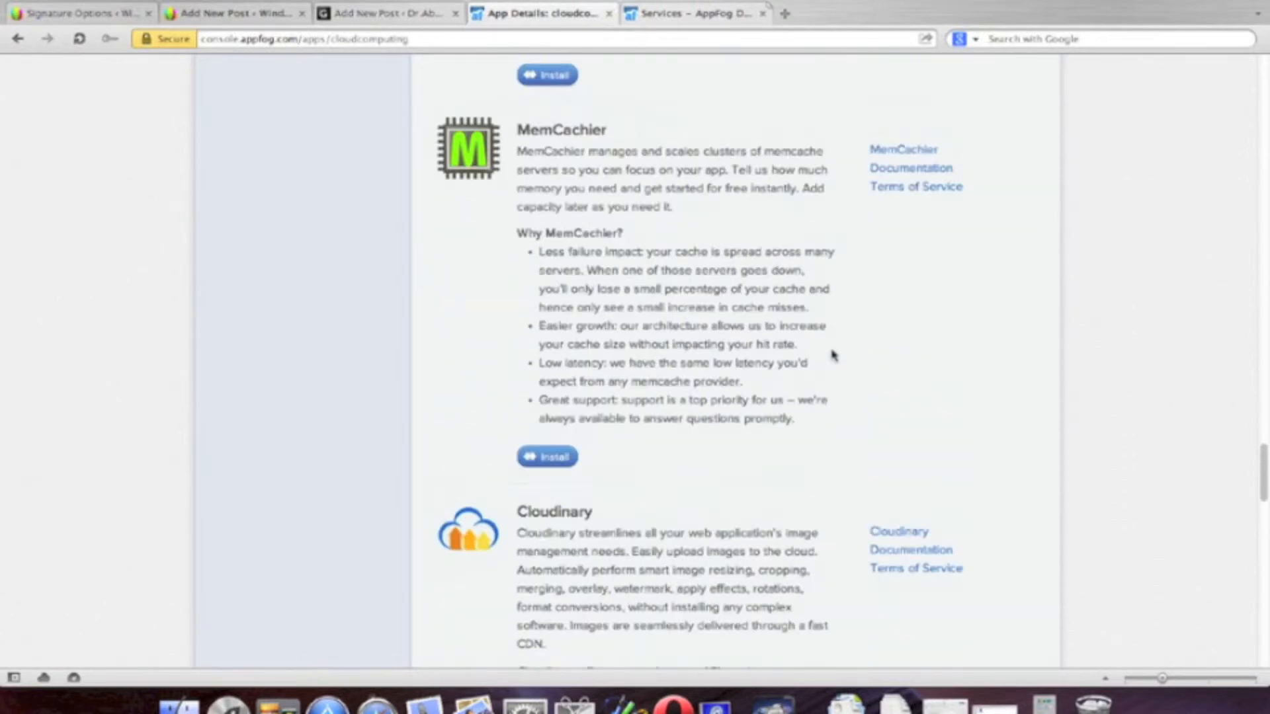
pyautogui.scroll(3, 831, 355)
pyautogui.scroll(-6, 831, 355)
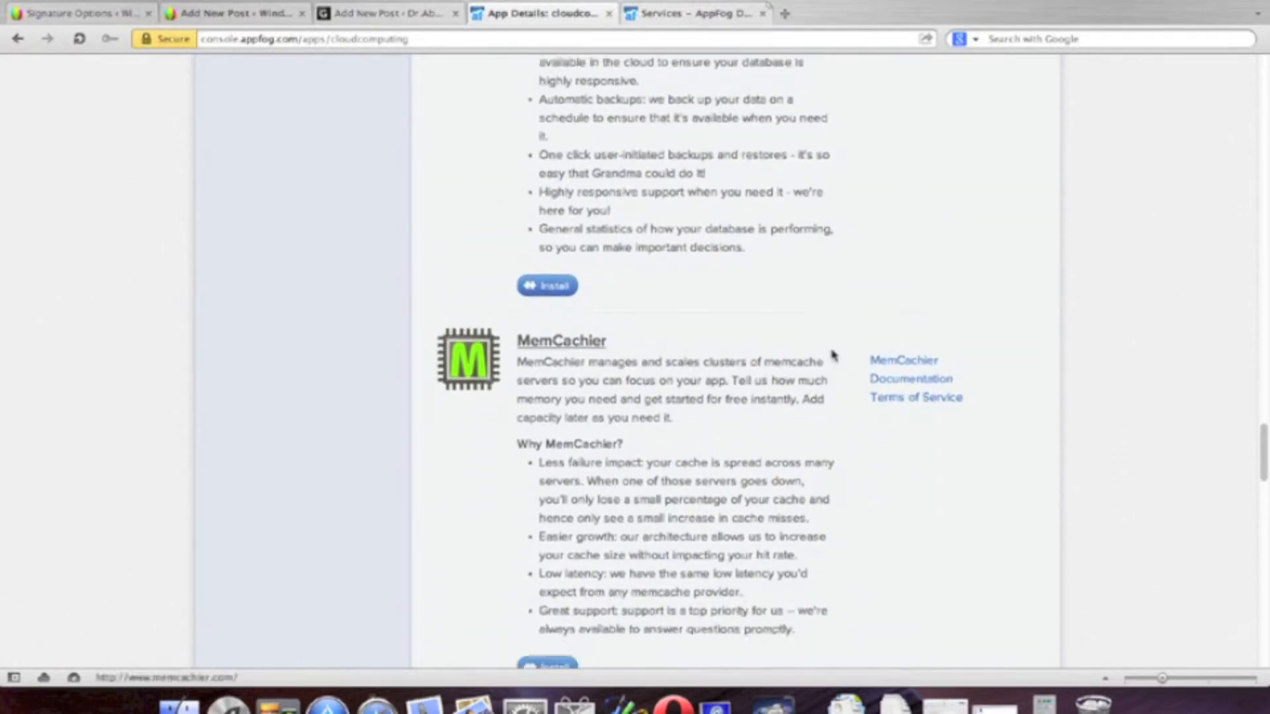
pyautogui.click(567, 334)
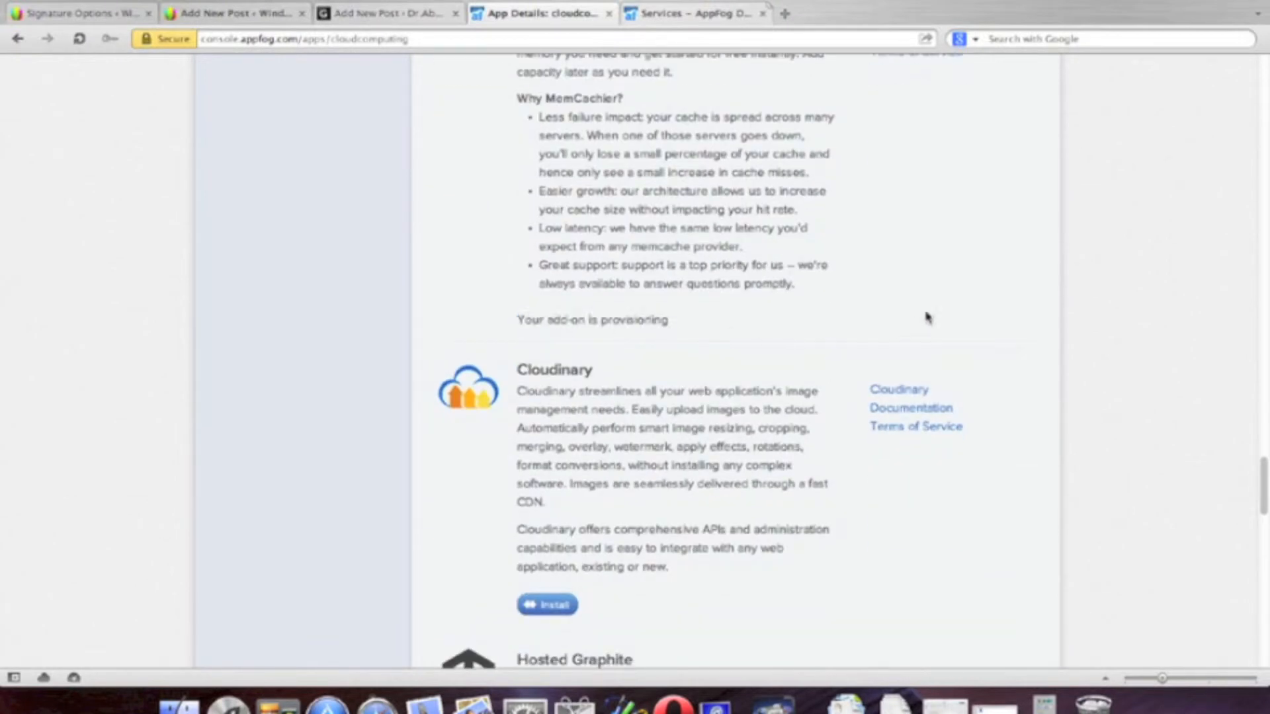
# Step: Review the add-ons list back up to Logentries and filter it to show only the installed add-ons
pyautogui.scroll(1, 929, 319)
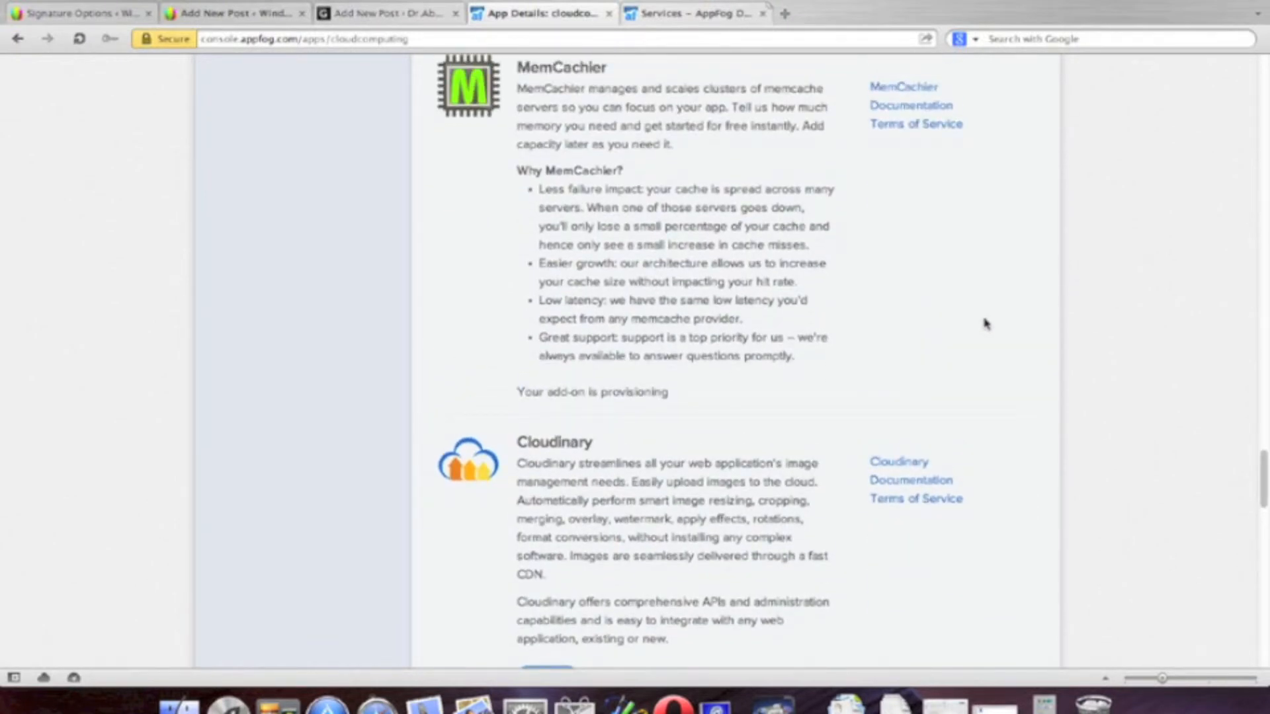
pyautogui.scroll(1, 1006, 324)
pyautogui.scroll(10, 1027, 325)
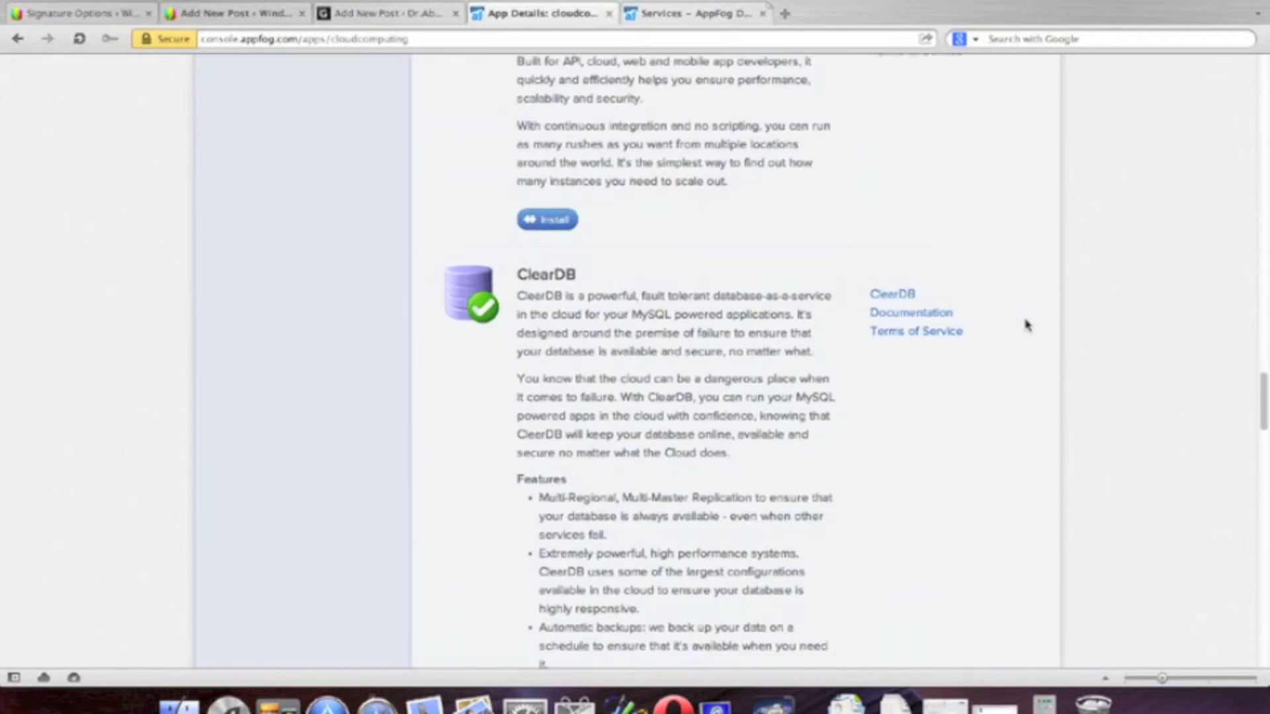
pyautogui.scroll(8, 1026, 325)
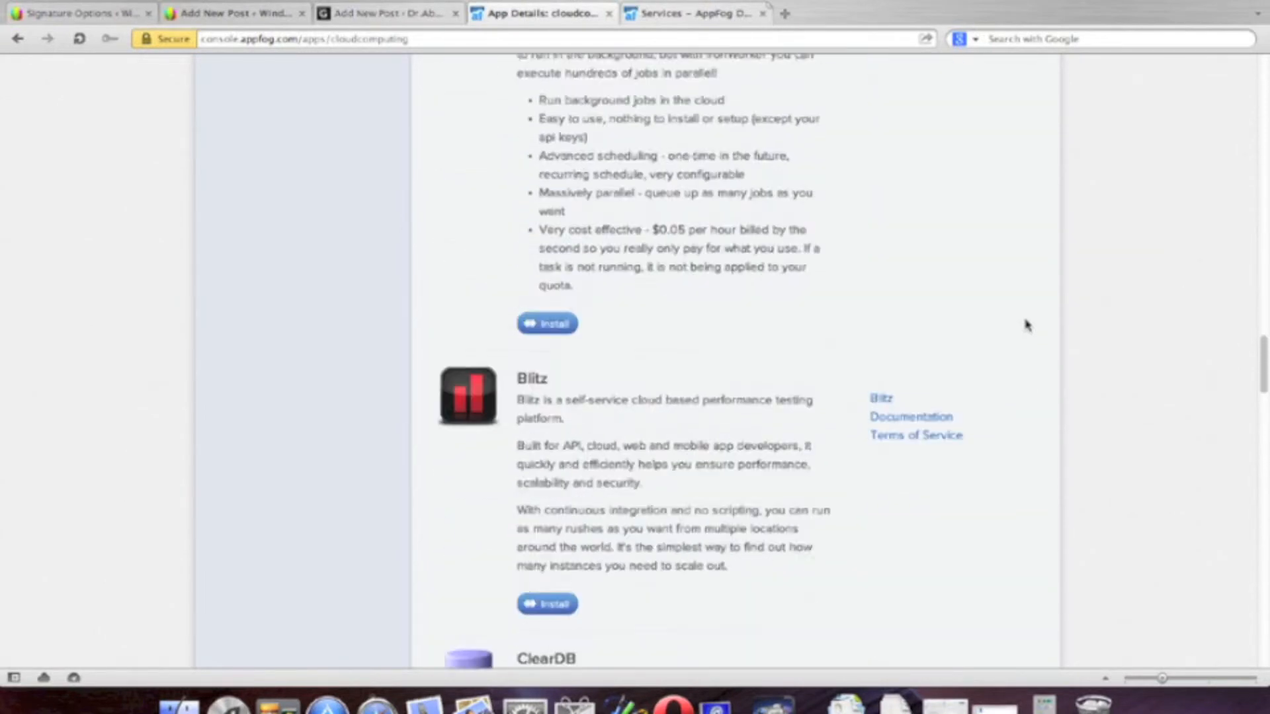
pyautogui.scroll(7, 1027, 325)
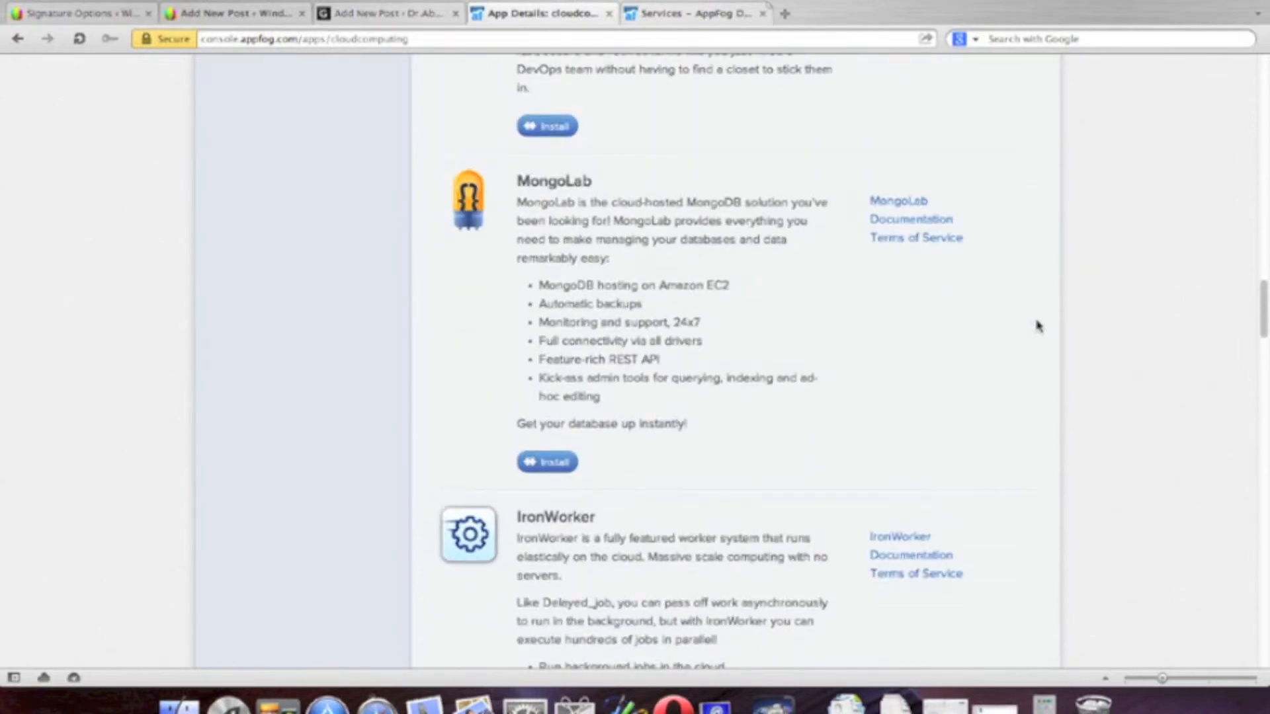
pyautogui.scroll(10, 1037, 325)
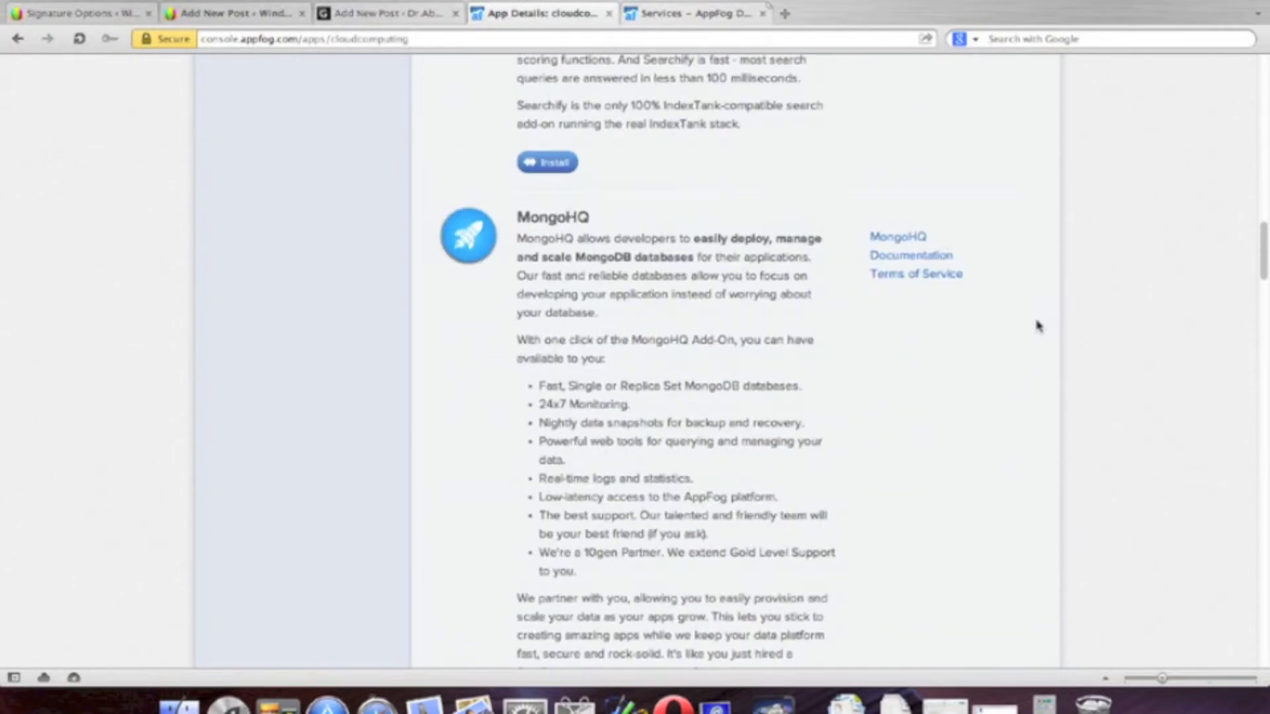
pyautogui.scroll(9, 1036, 326)
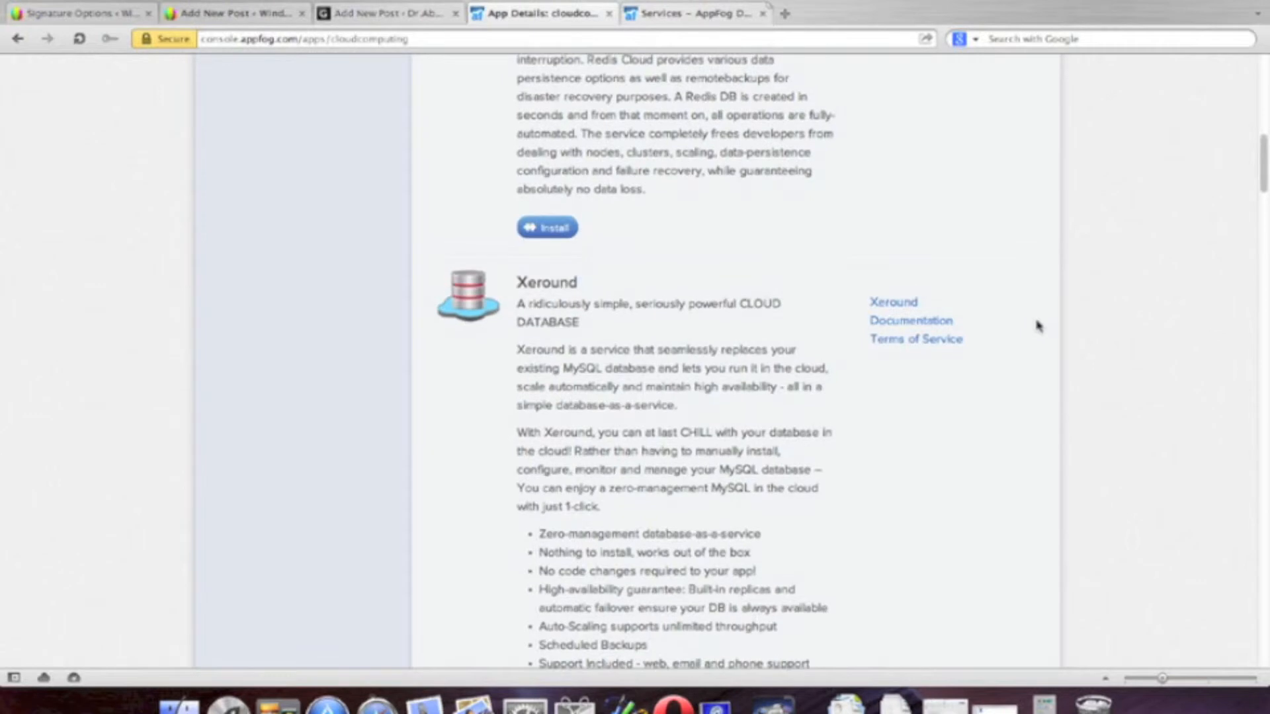
pyautogui.scroll(5, 1037, 325)
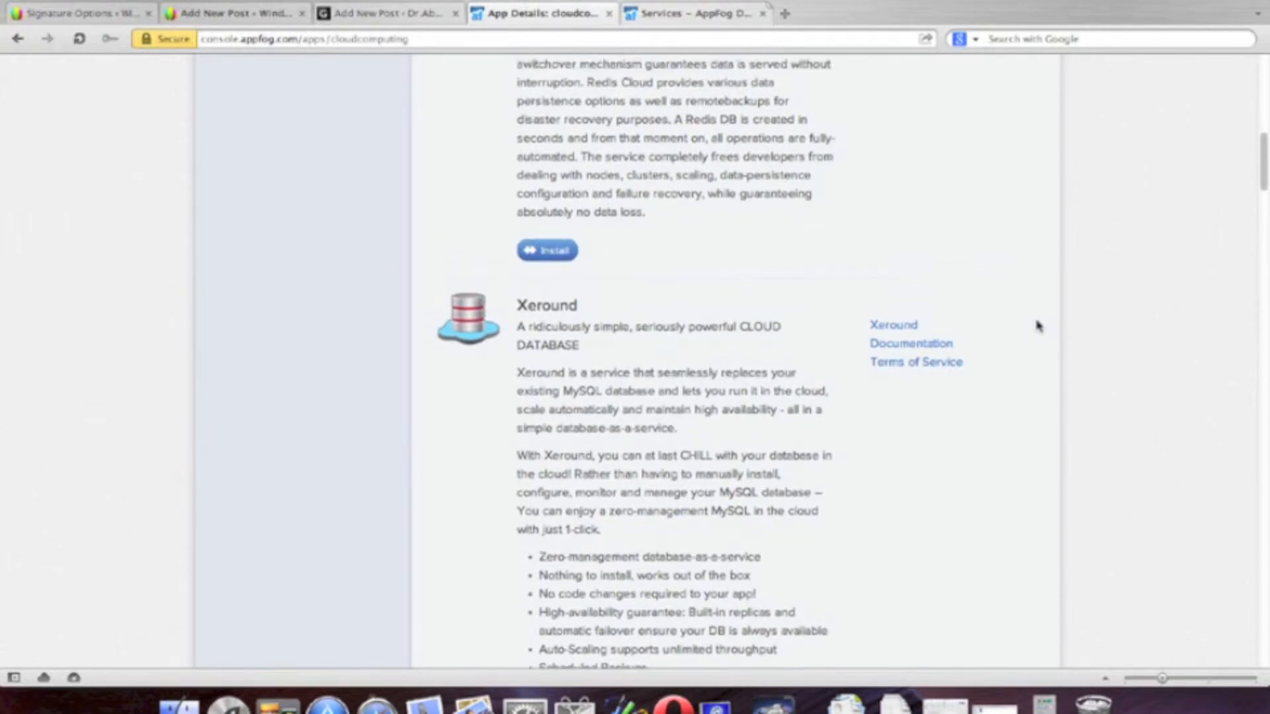
pyautogui.scroll(7, 1037, 326)
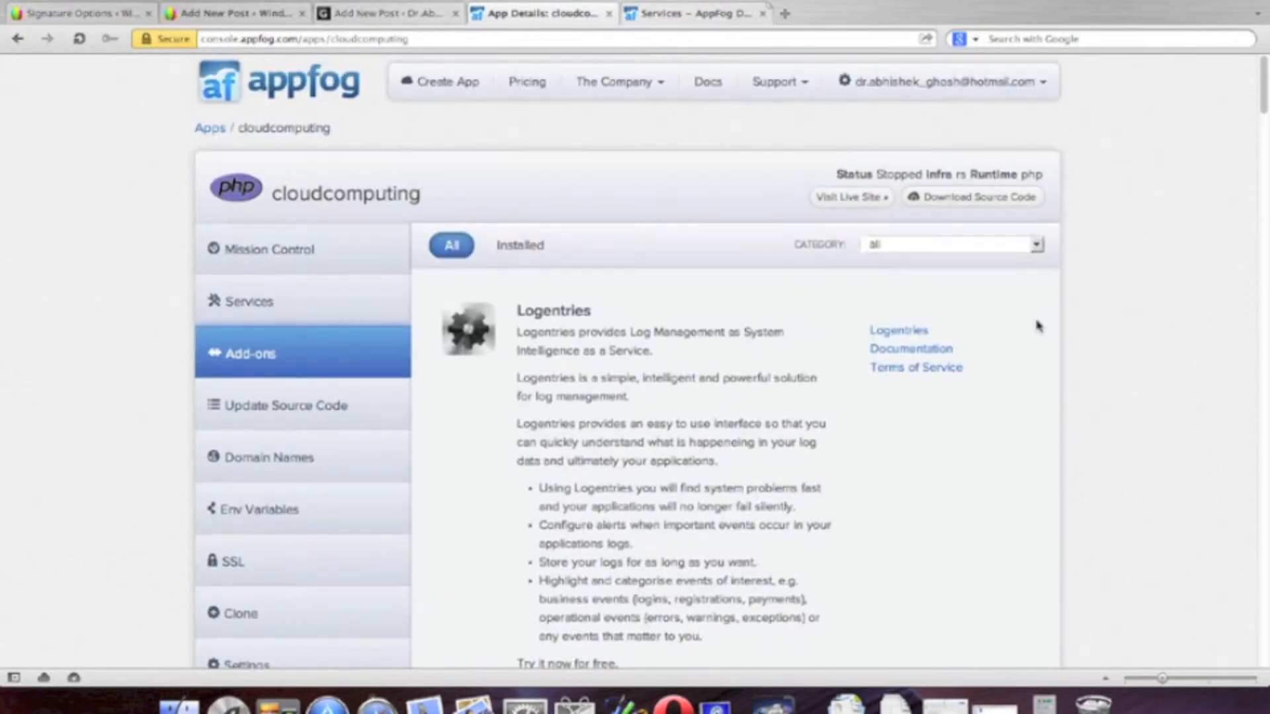
pyautogui.click(522, 253)
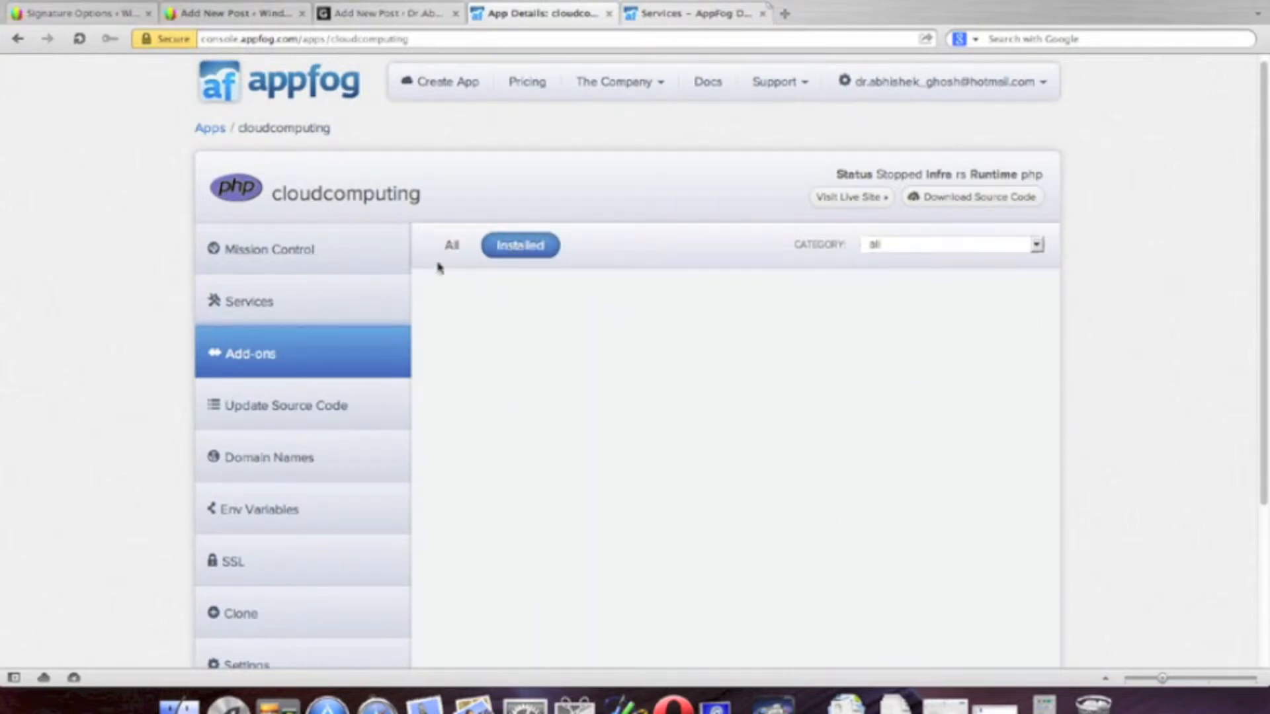
# Step: Switch the add-ons list back to all add-ons and open the app's instructions for updating its source code
pyautogui.click(451, 246)
pyautogui.scroll(-2, 493, 314)
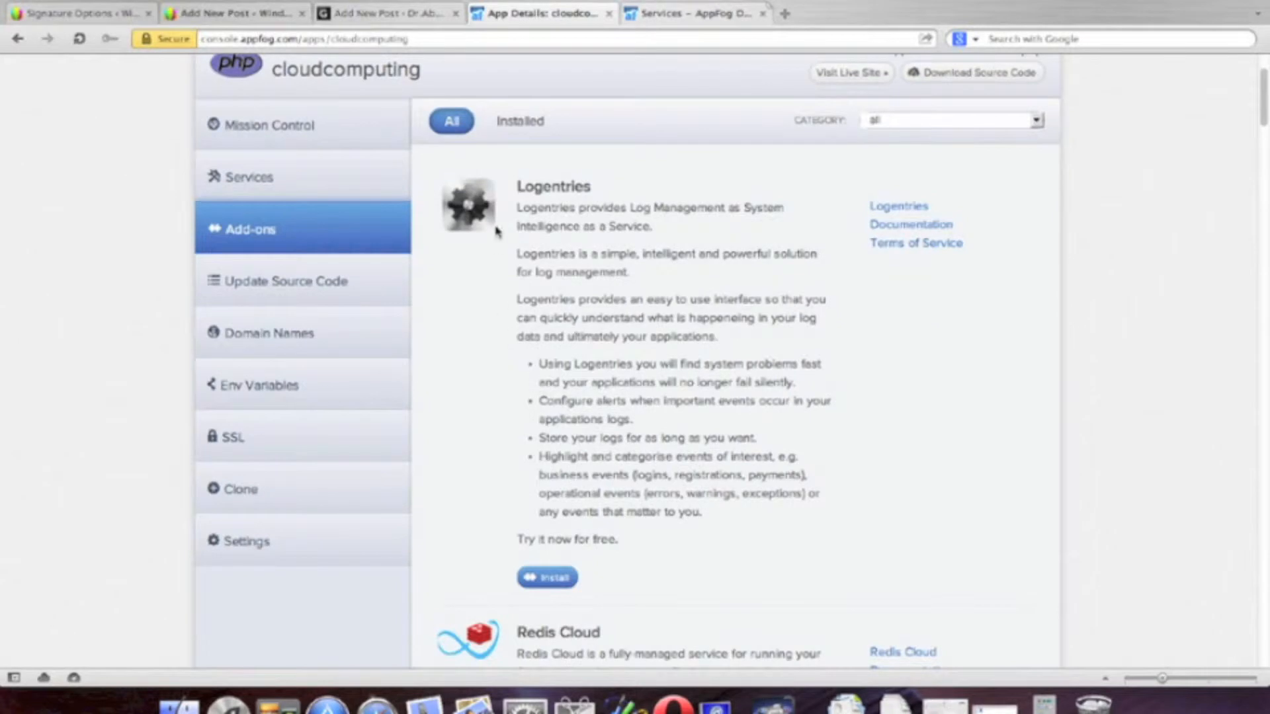
pyautogui.click(306, 288)
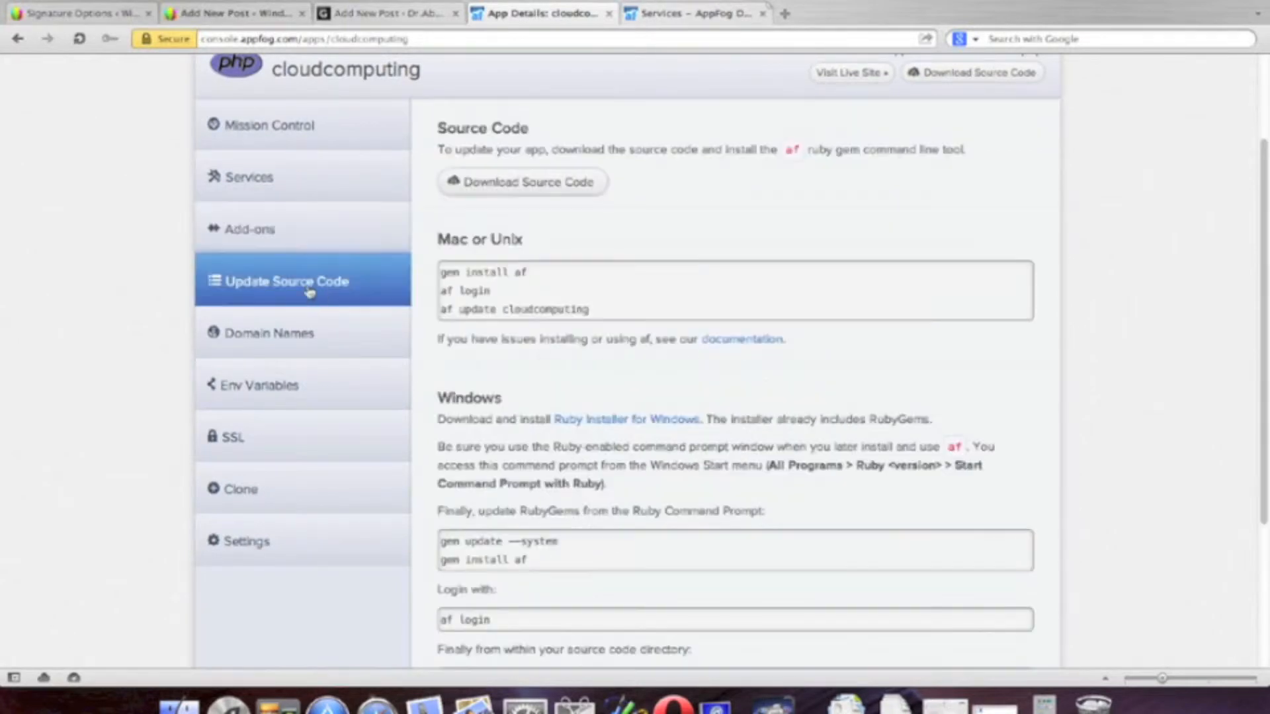
# Step: Review the source code update instructions for Mac, Unix and Windows, and open the cloudcomputing app's domain name settings
pyautogui.scroll(-1, 318, 311)
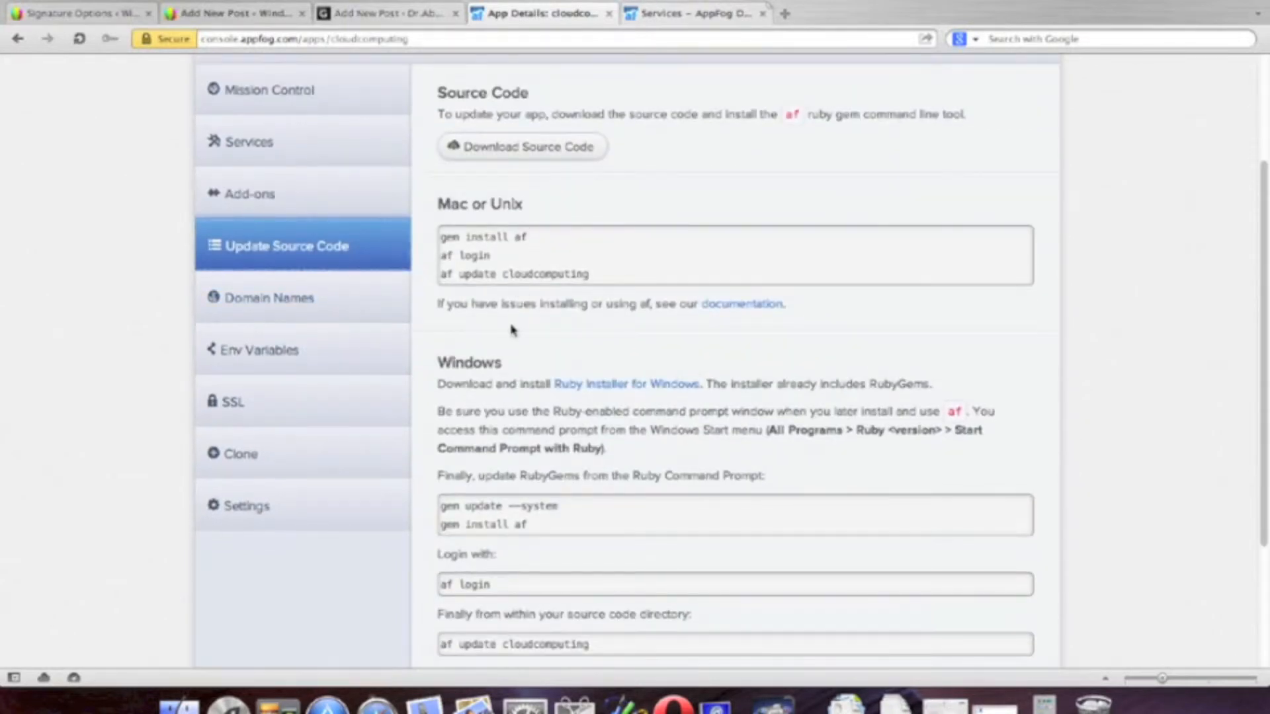
pyautogui.scroll(-2, 558, 344)
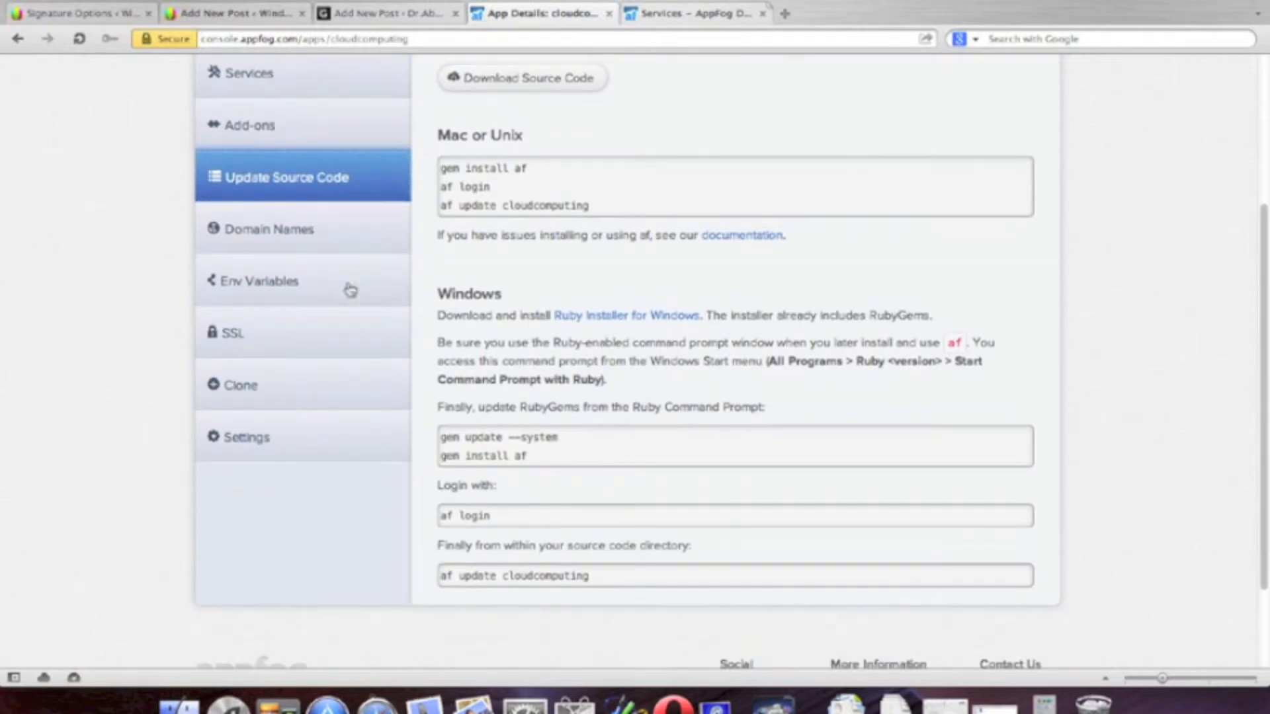
pyautogui.click(284, 231)
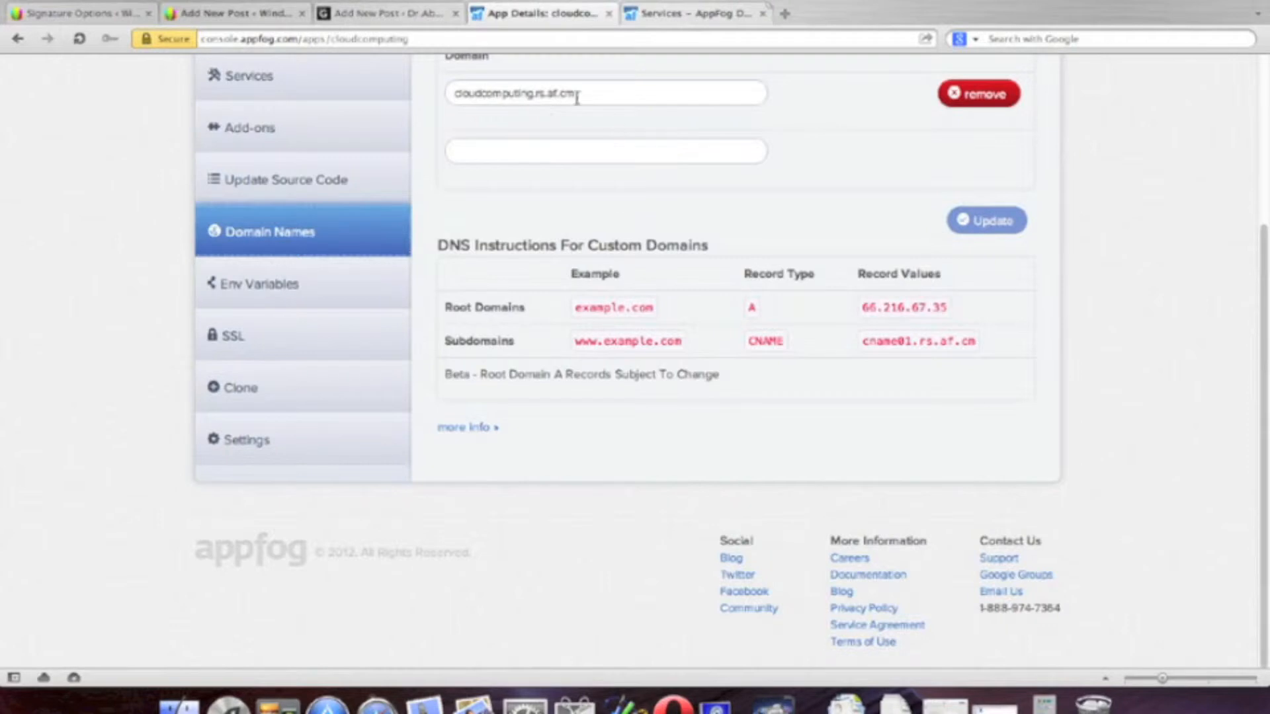
# Step: Try replacing the app's existing domain with your-custom-domain.com, and remove that domain entry without saving
pyautogui.scroll(2, 656, 152)
pyautogui.moveTo(617, 168); pyautogui.dragTo(414, 180)
pyautogui.write('yo')
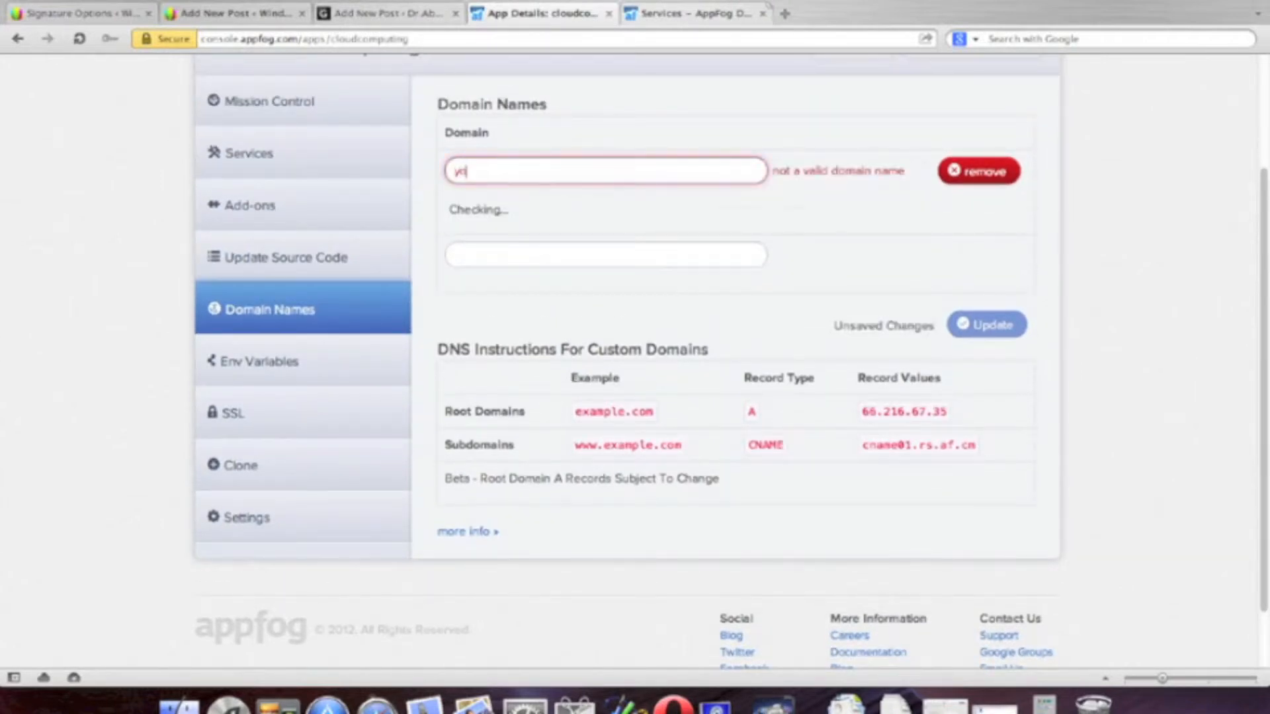
pyautogui.write('ur-custom-domain')
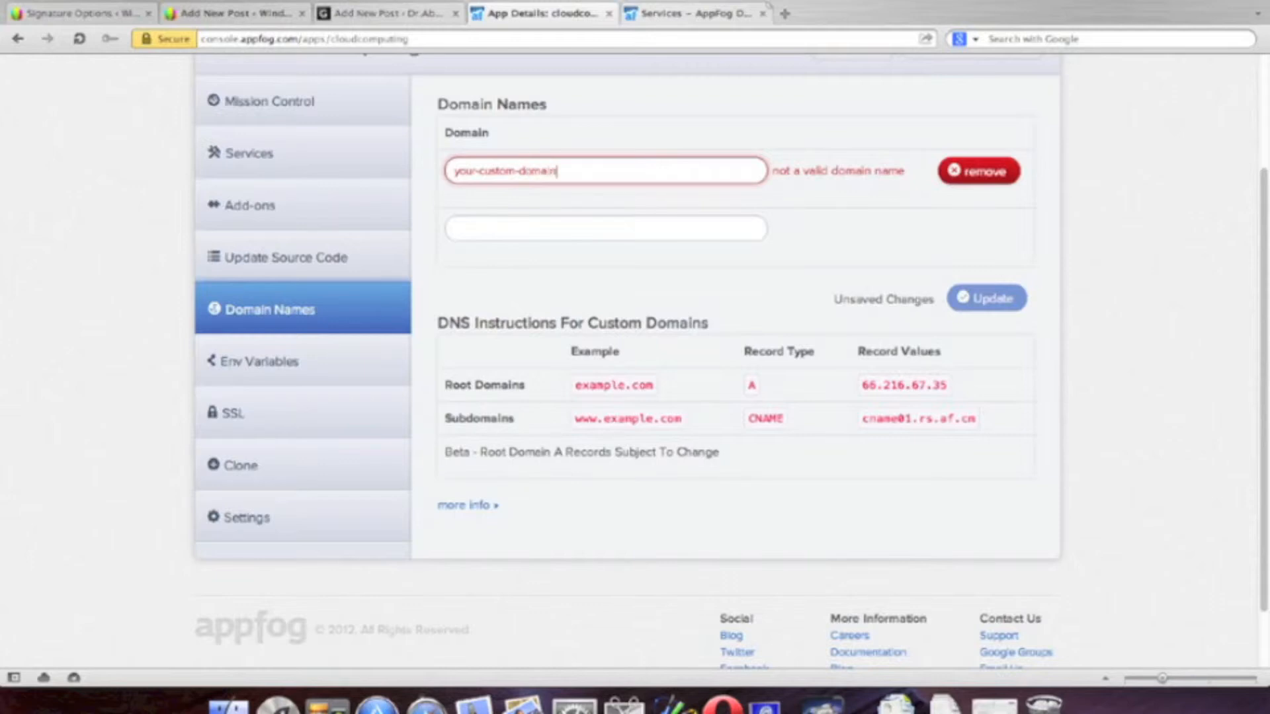
pyautogui.write('.com')
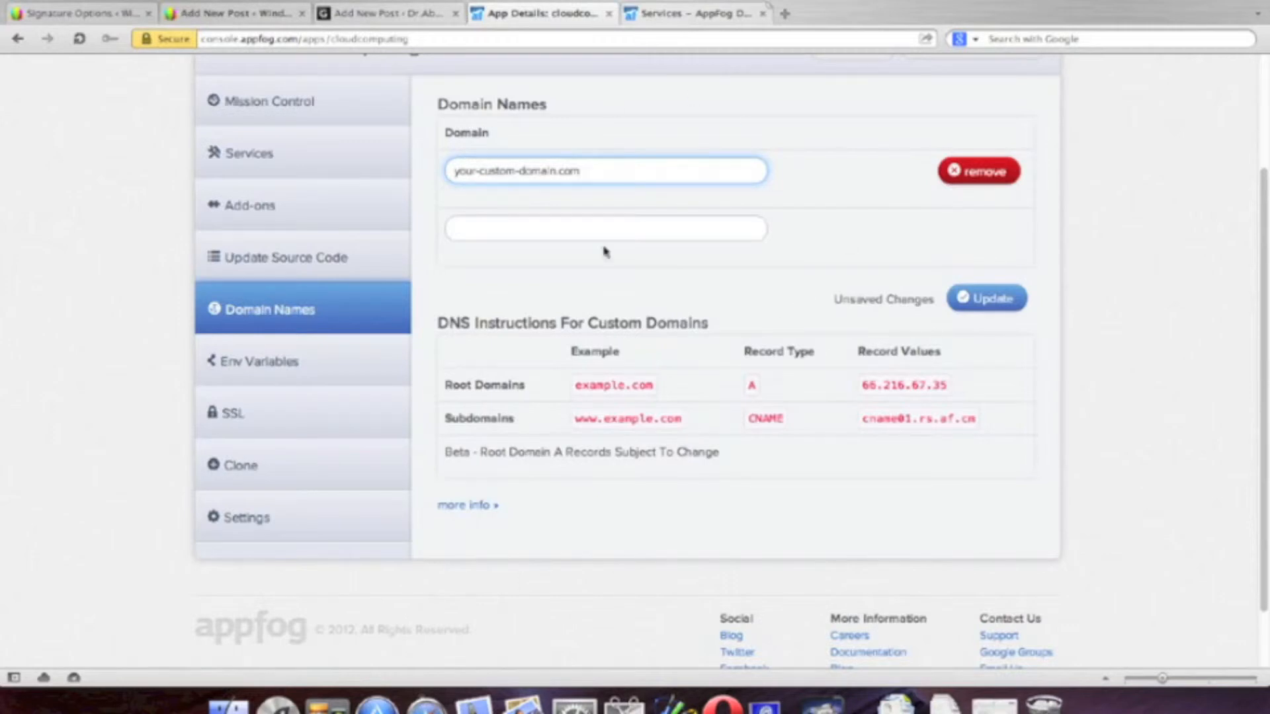
pyautogui.click(991, 173)
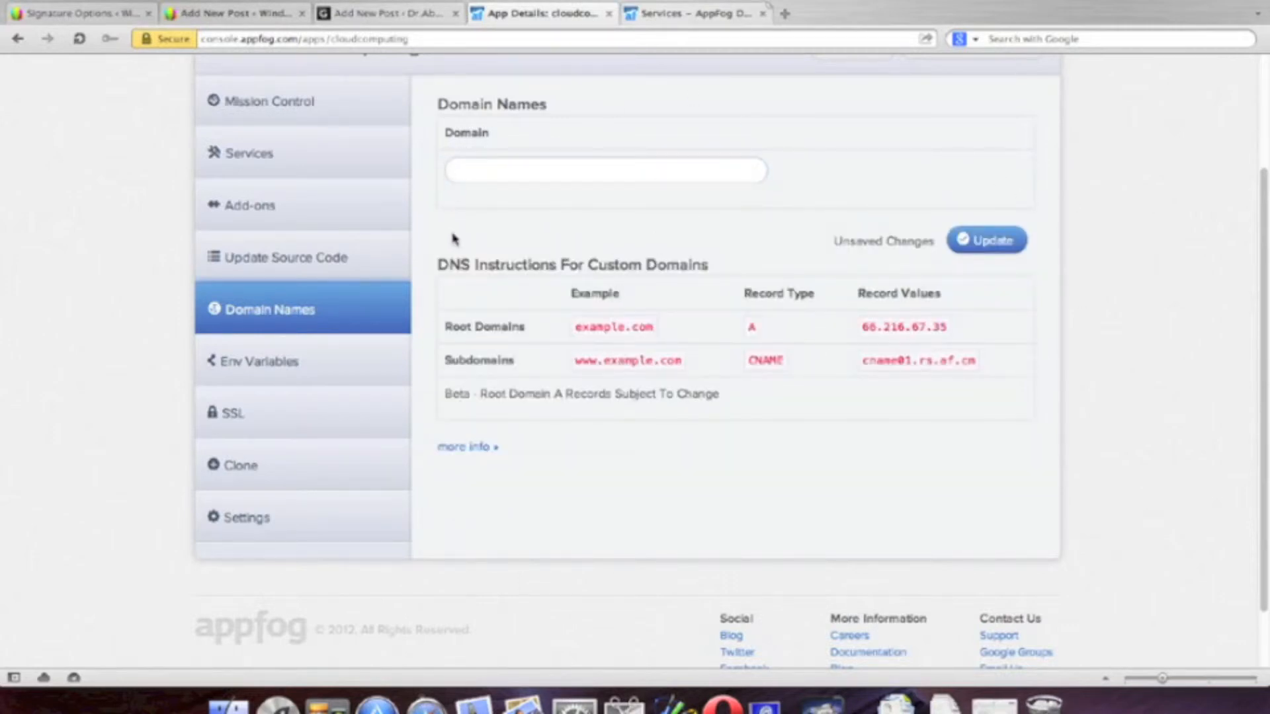
# Step: Look through the cloudcomputing app's environment variables, SSL, cloning and deletion settings
pyautogui.click(289, 365)
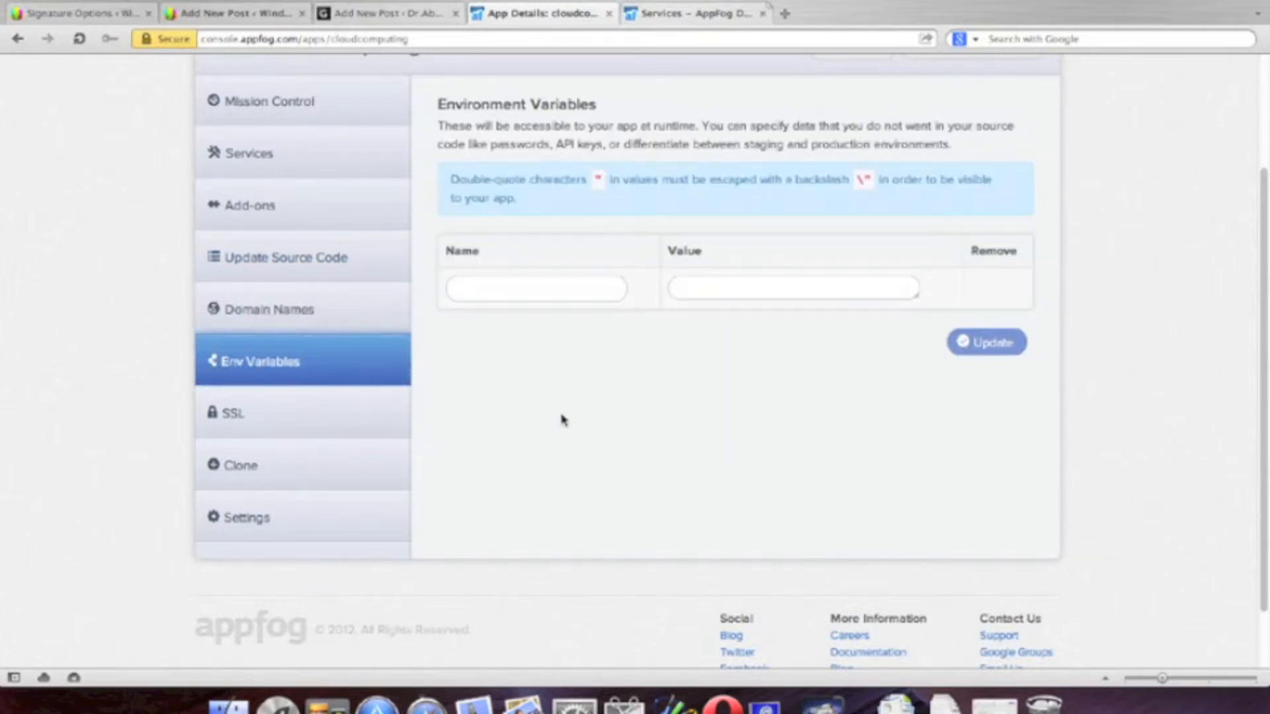
pyautogui.click(308, 433)
pyautogui.click(335, 478)
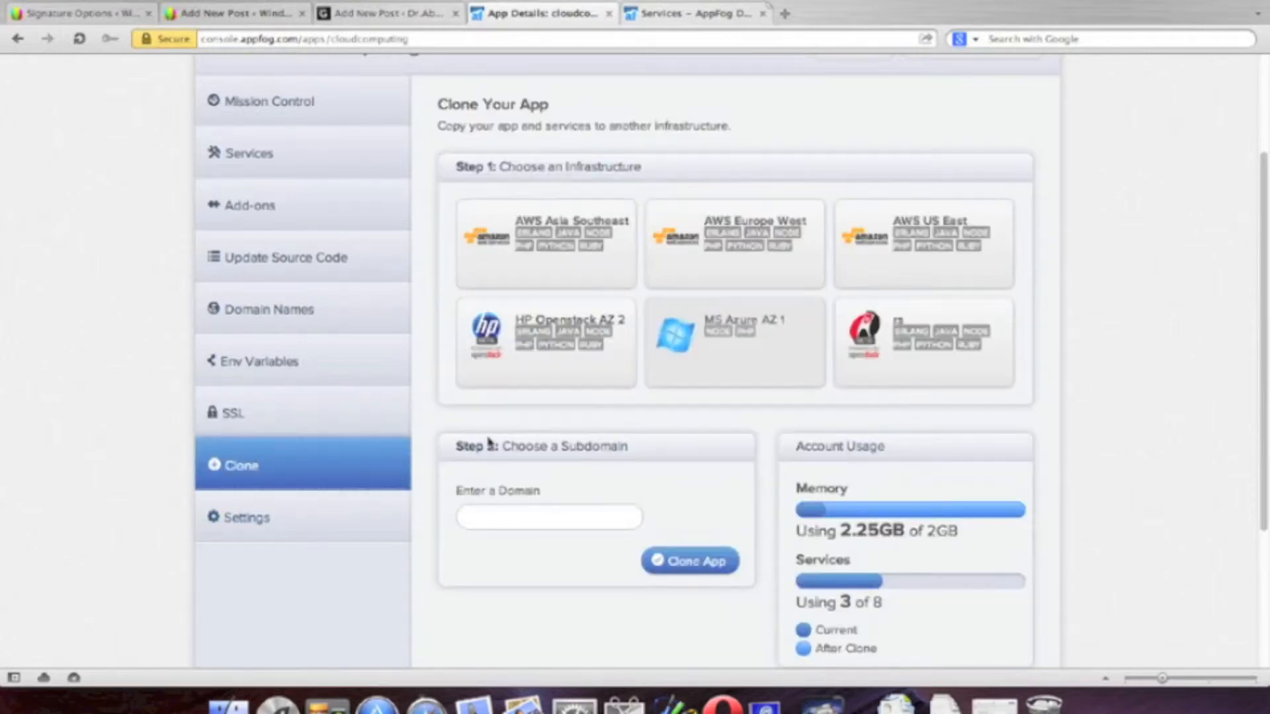
pyautogui.scroll(-2, 489, 442)
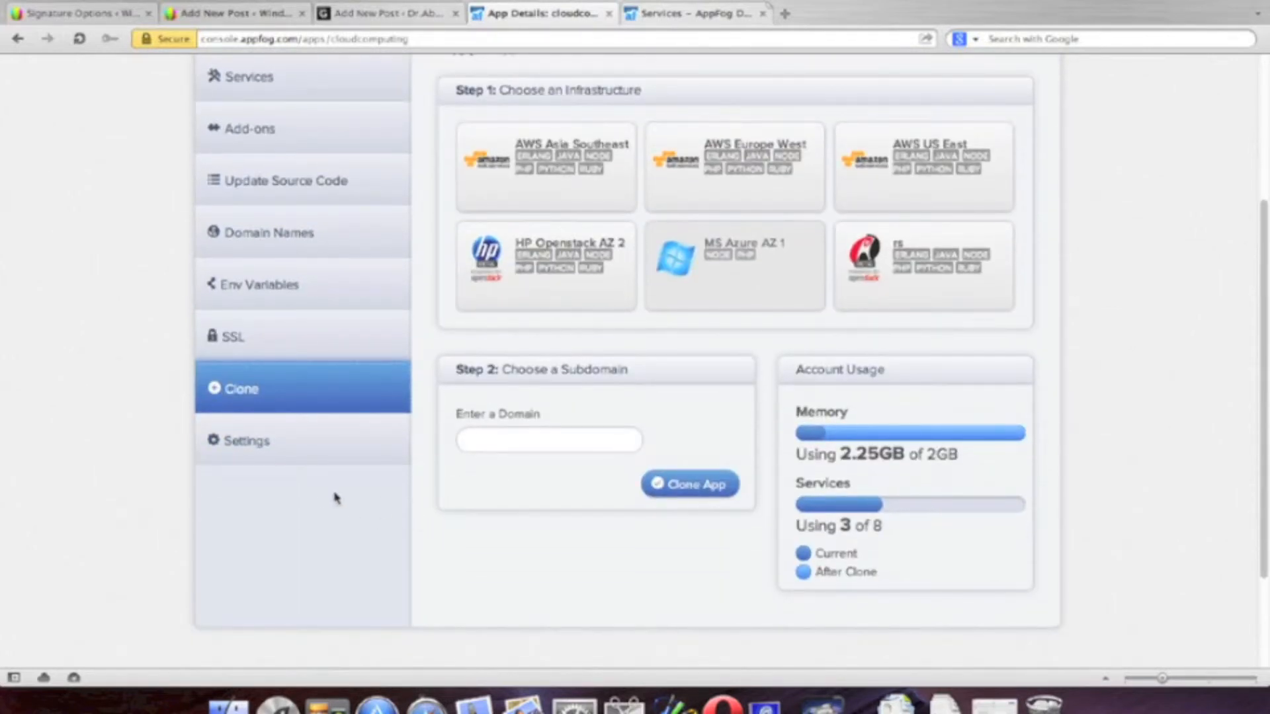
pyautogui.click(309, 442)
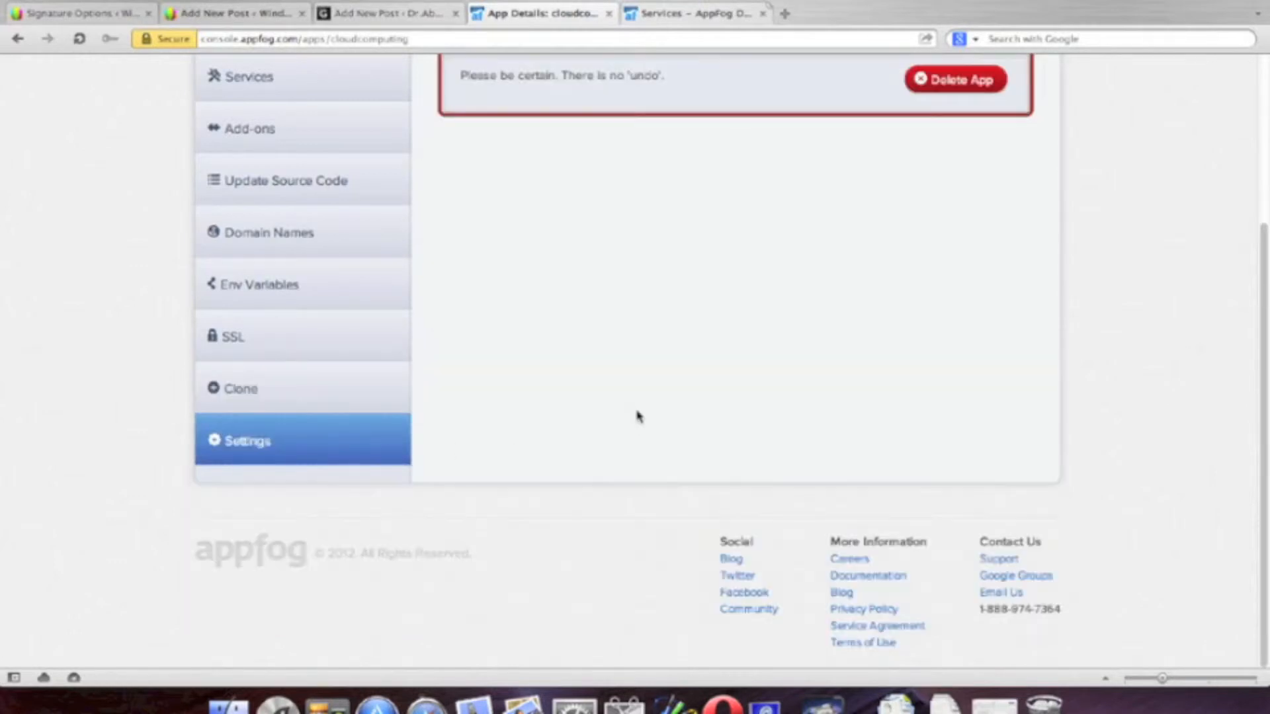
pyautogui.scroll(3, 638, 415)
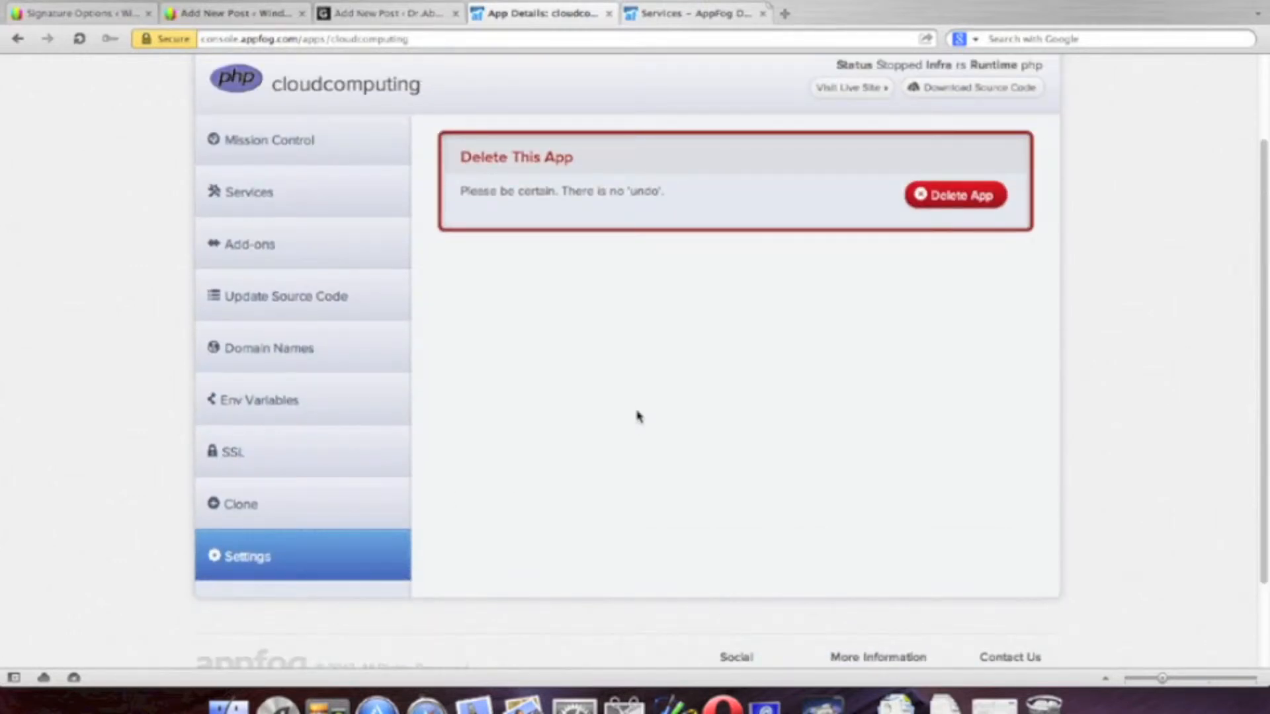
pyautogui.scroll(1, 638, 417)
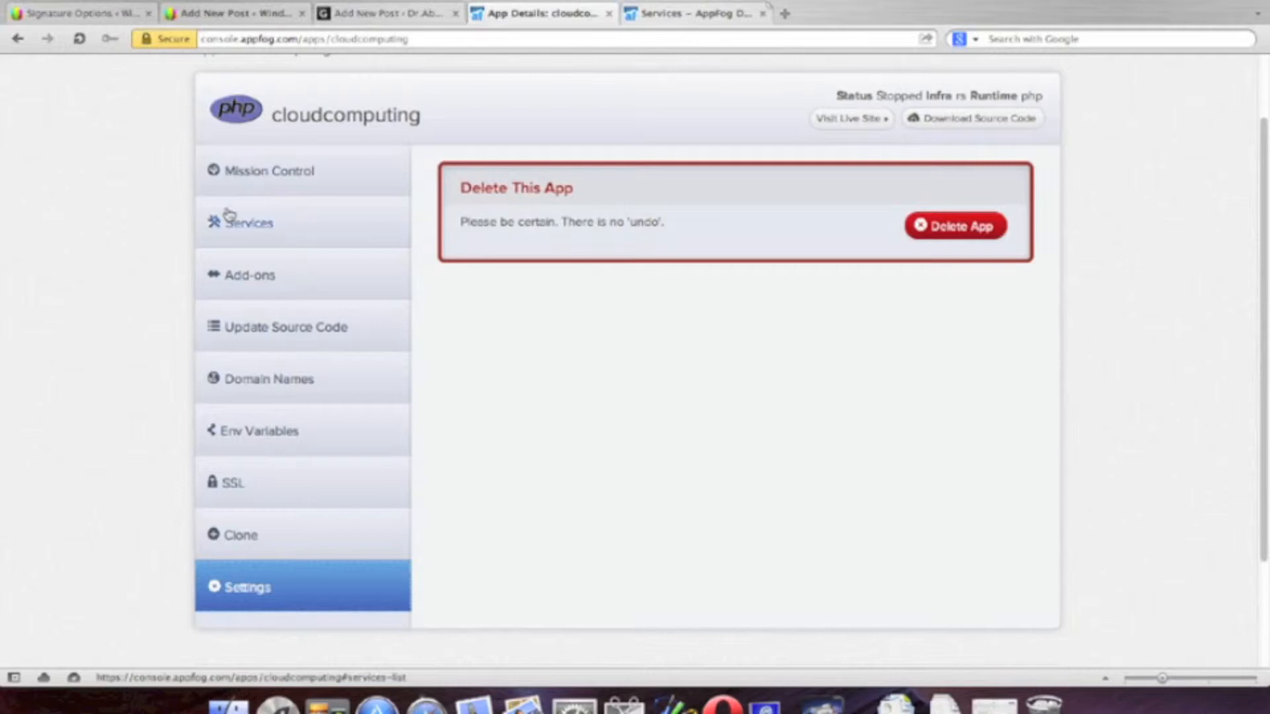
# Step: Return through Mission Control to the account's apps list and open the thecustomizewindows.rs.af.cm site in a new tab
pyautogui.click(283, 171)
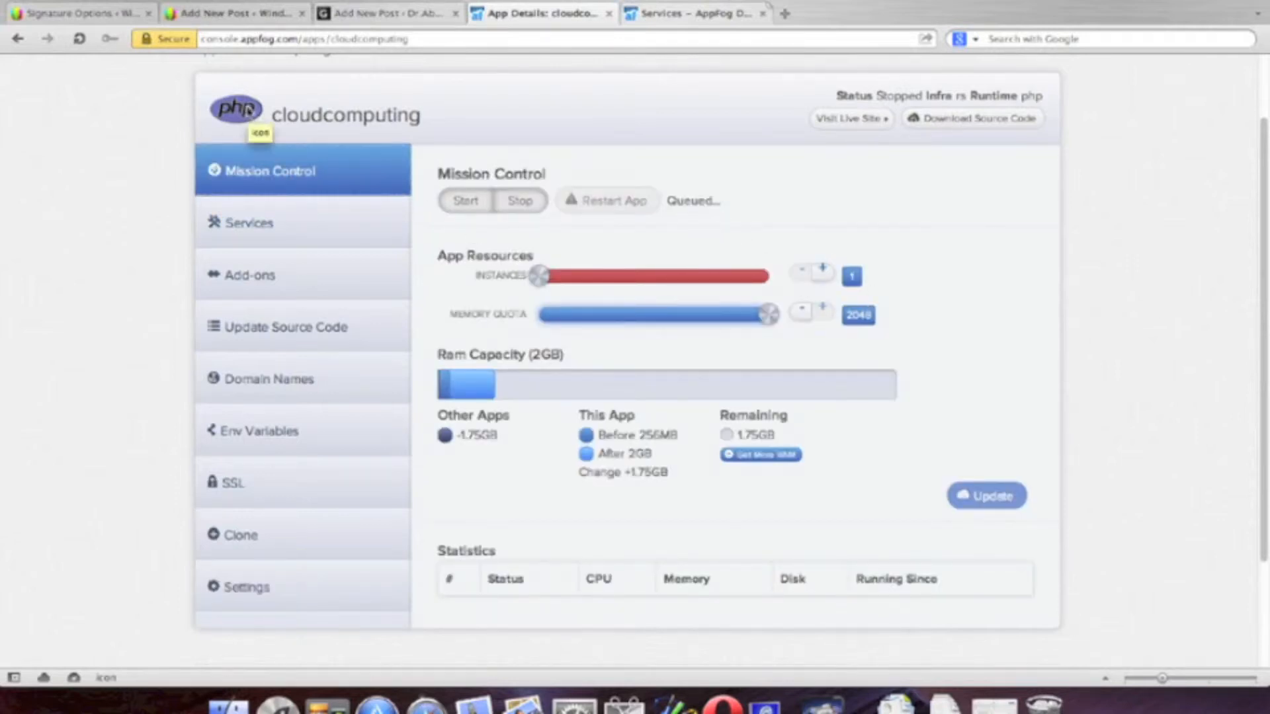
pyautogui.scroll(2, 257, 133)
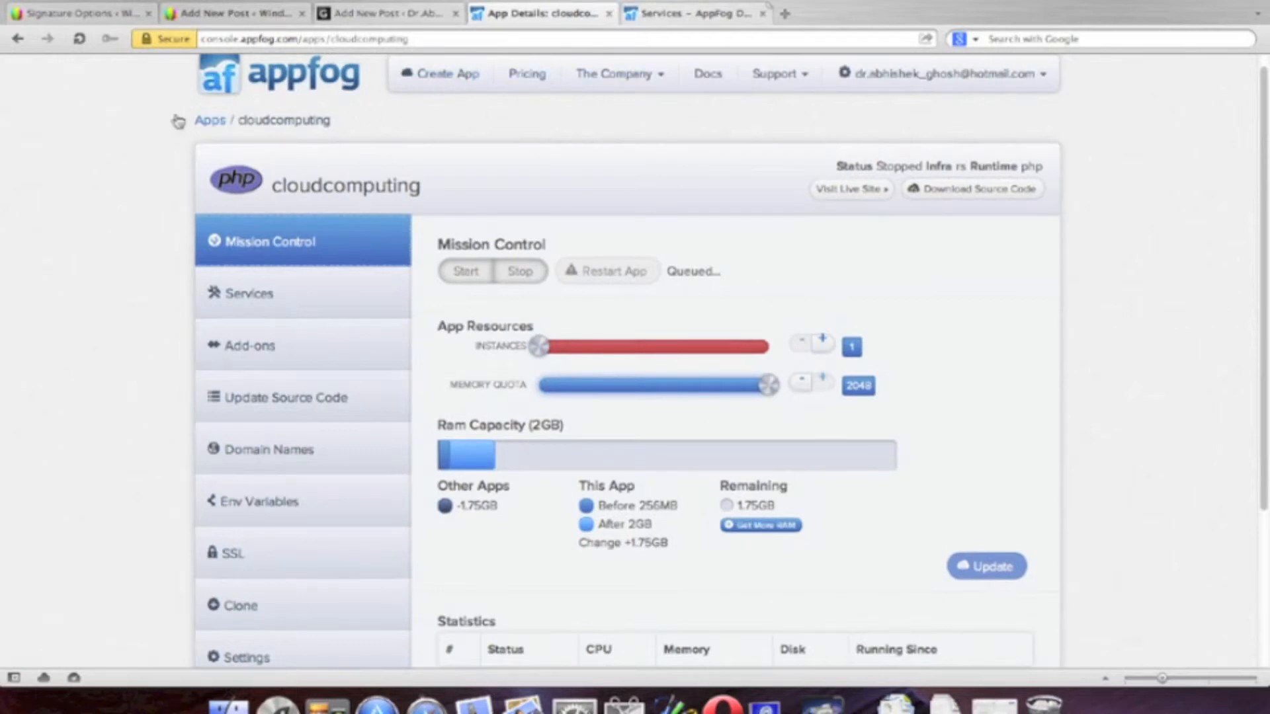
pyautogui.click(202, 126)
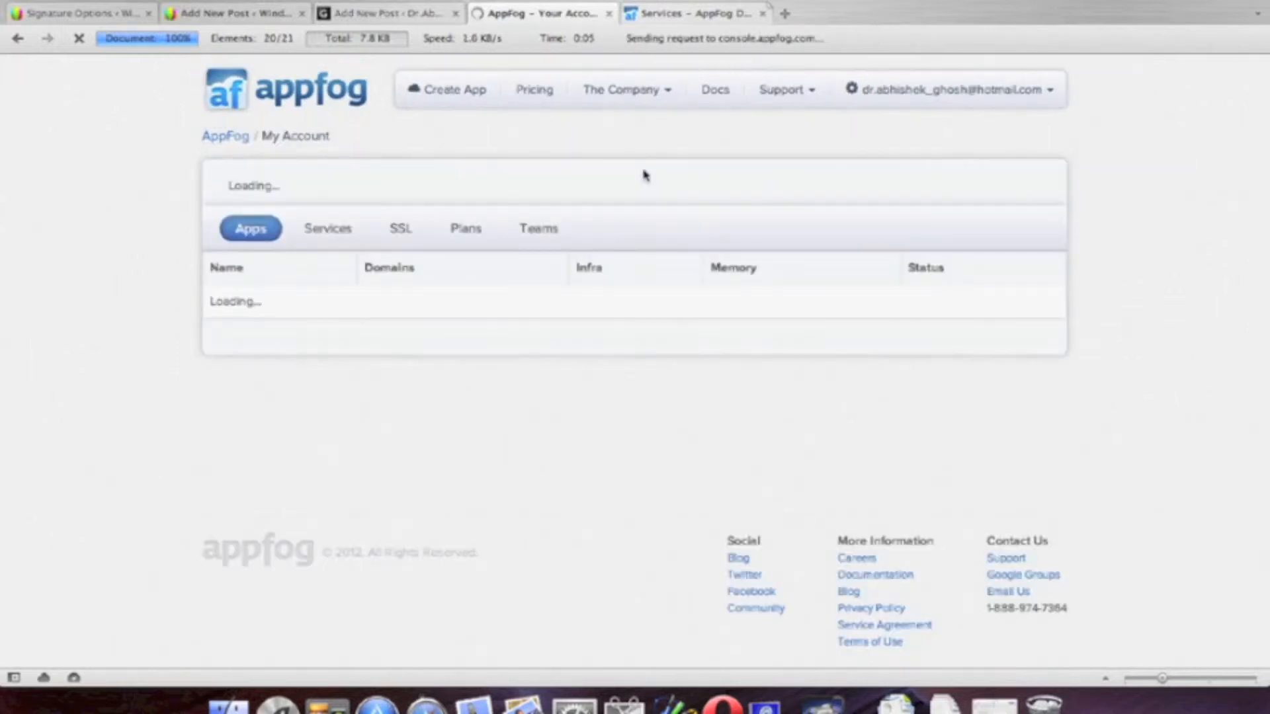
pyautogui.rightClick(617, 379)
pyautogui.click(662, 429)
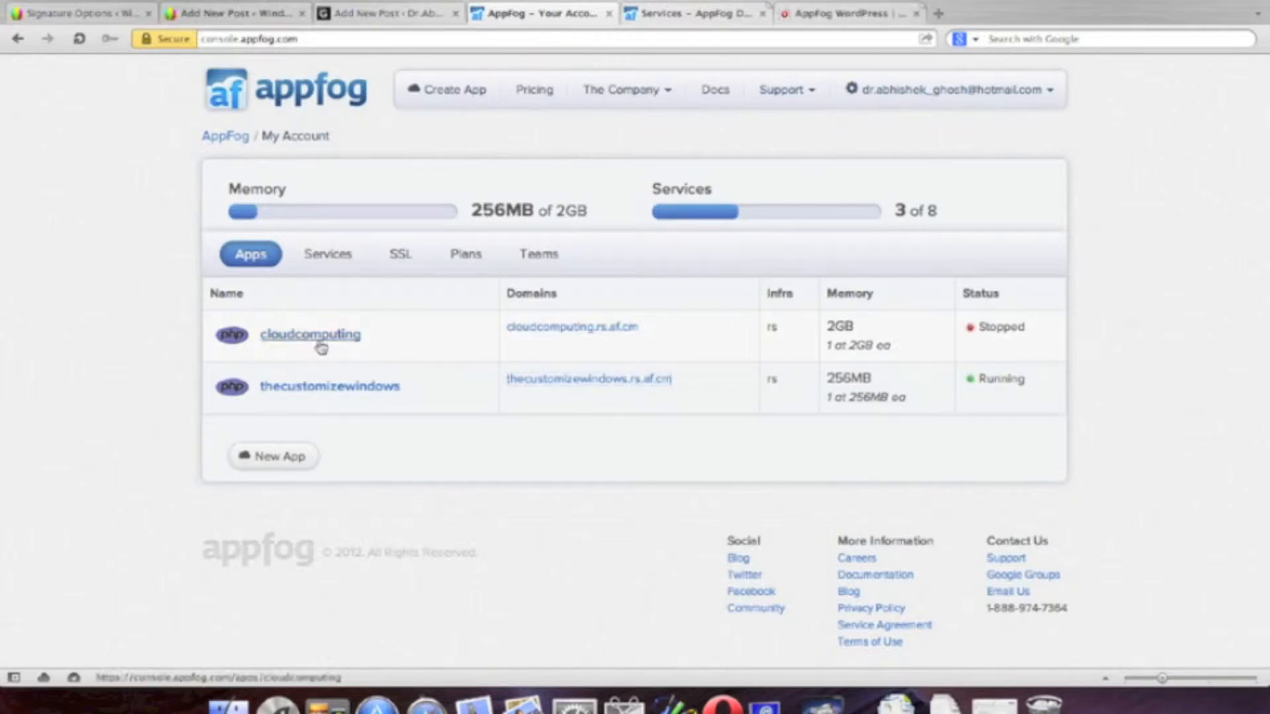
# Step: Start the cloudcomputing app from its Mission Control and try to visit its live site
pyautogui.click(348, 339)
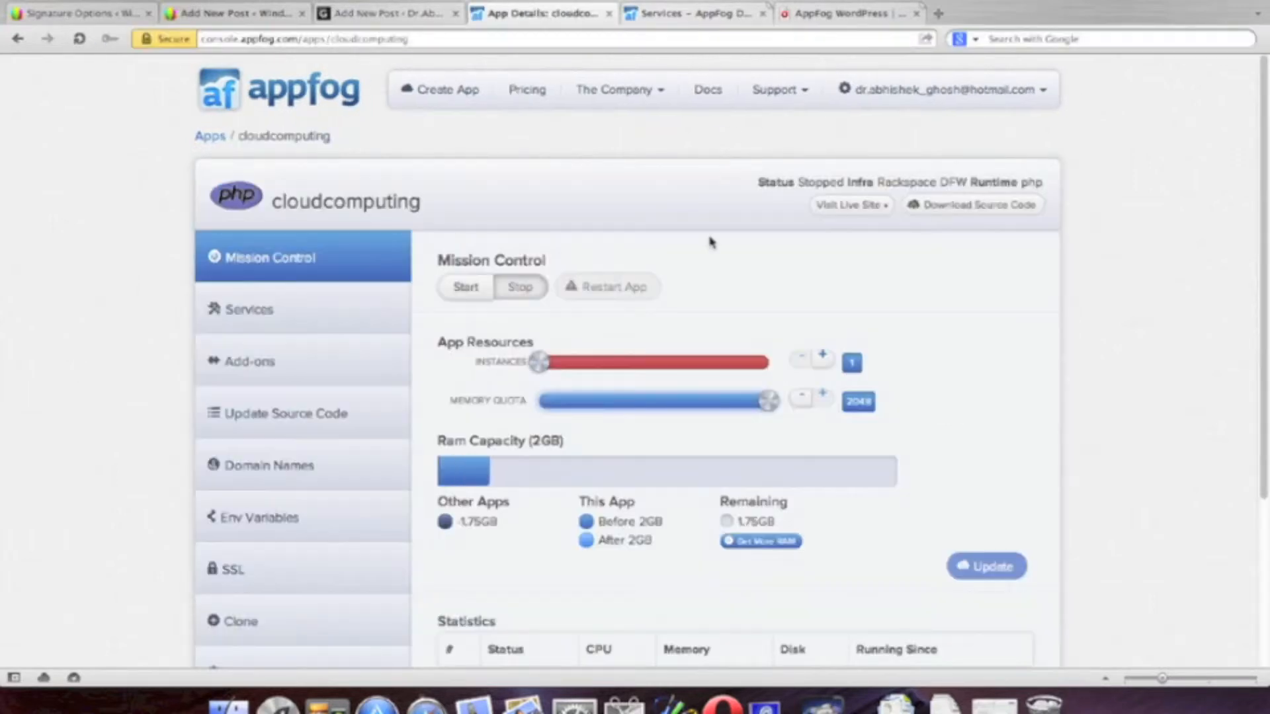
pyautogui.click(467, 290)
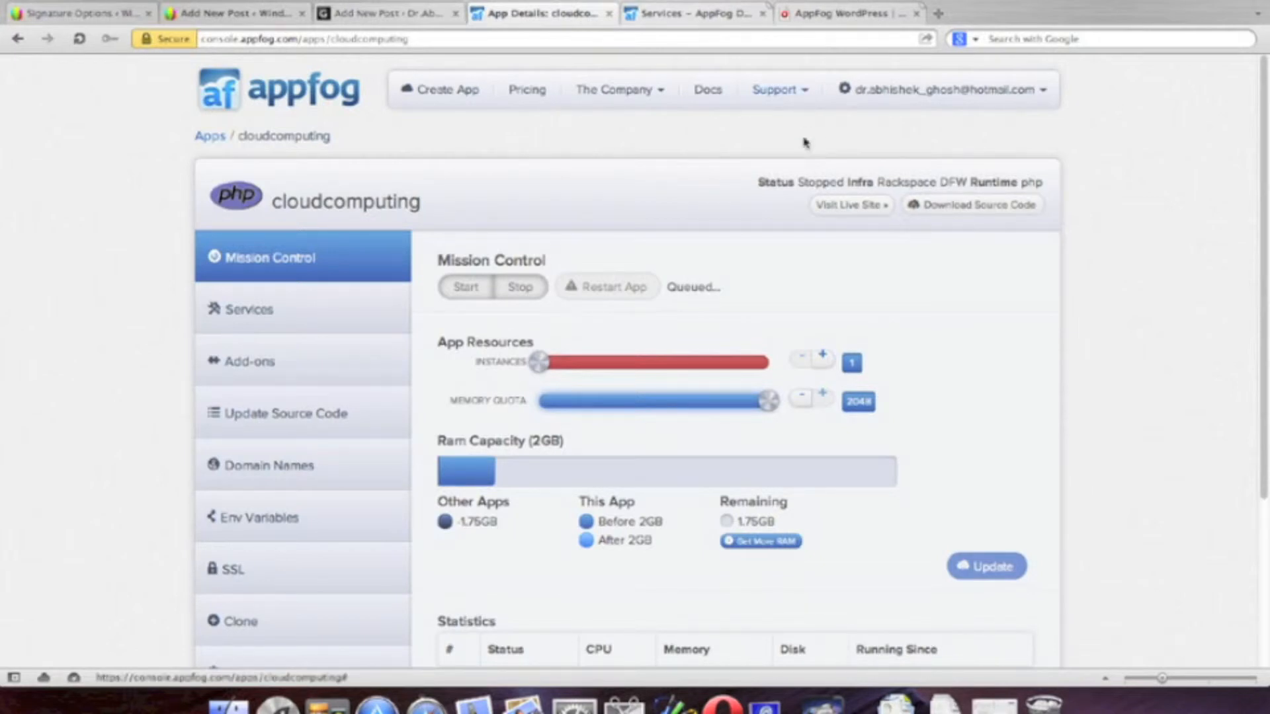
pyautogui.click(856, 210)
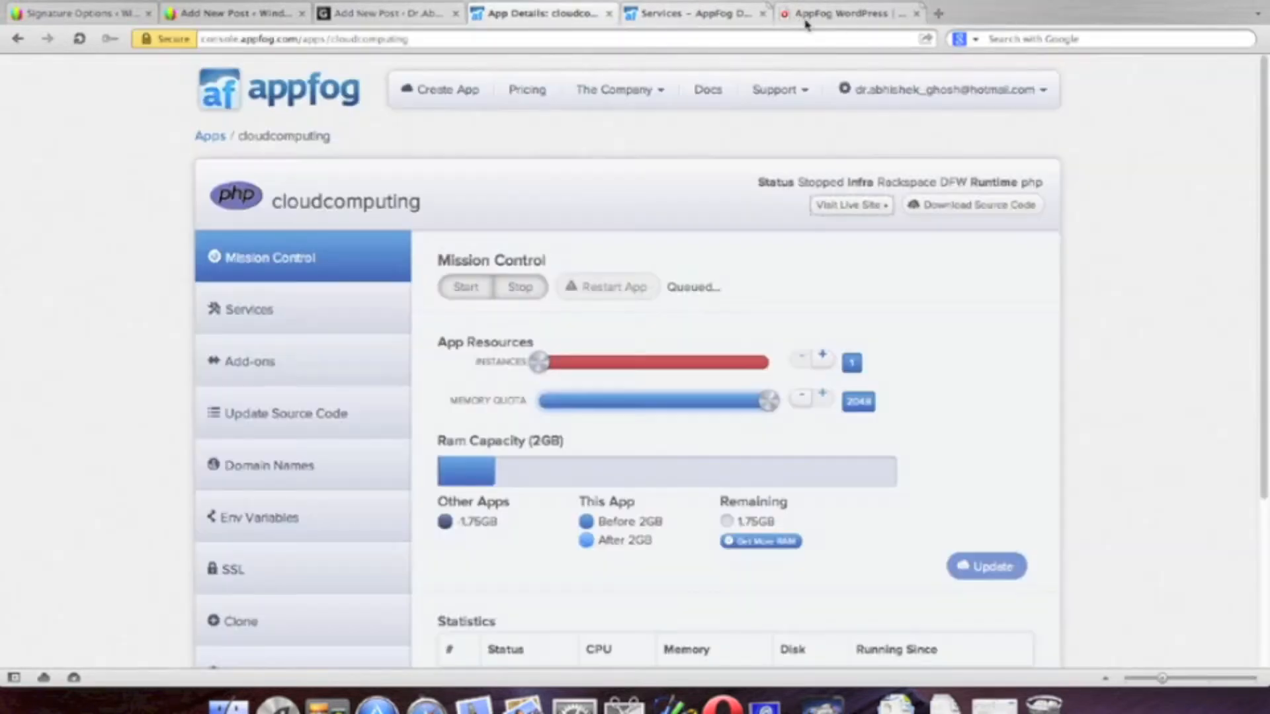
# Step: View the AppFog WordPress site and close both it and the Services documentation page
pyautogui.click(1070, 14)
pyautogui.click(843, 17)
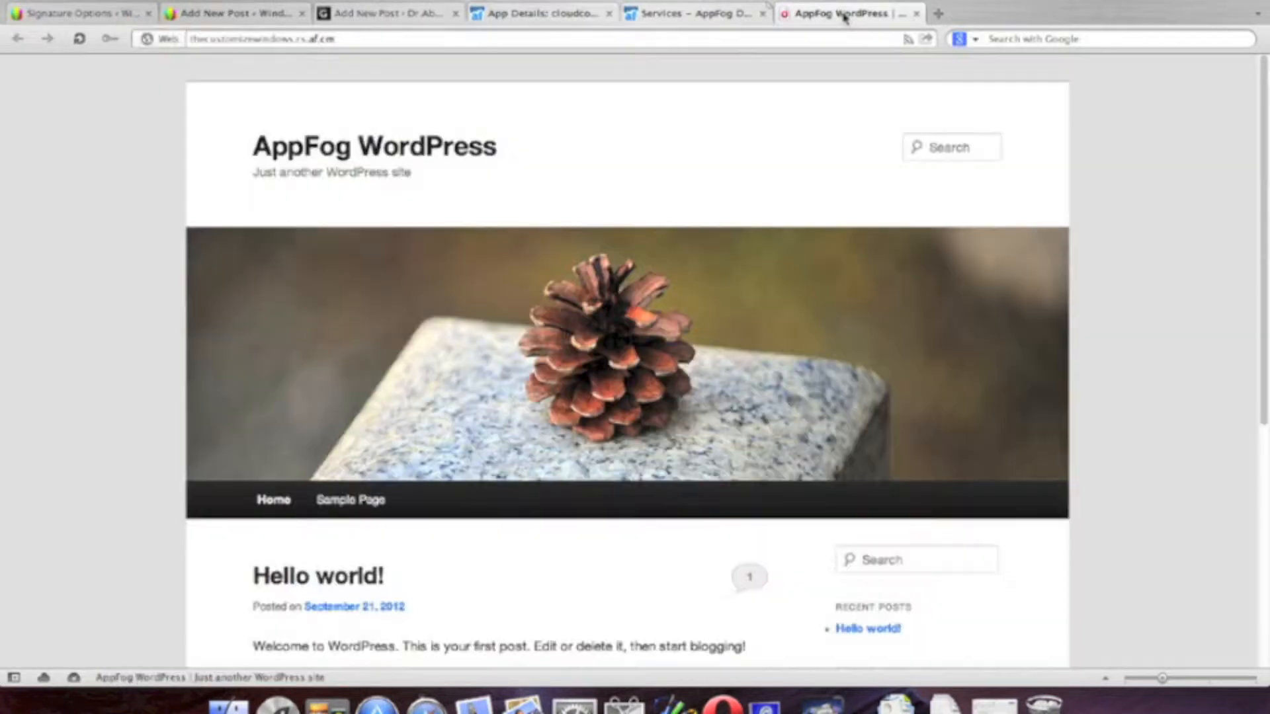
pyautogui.click(917, 14)
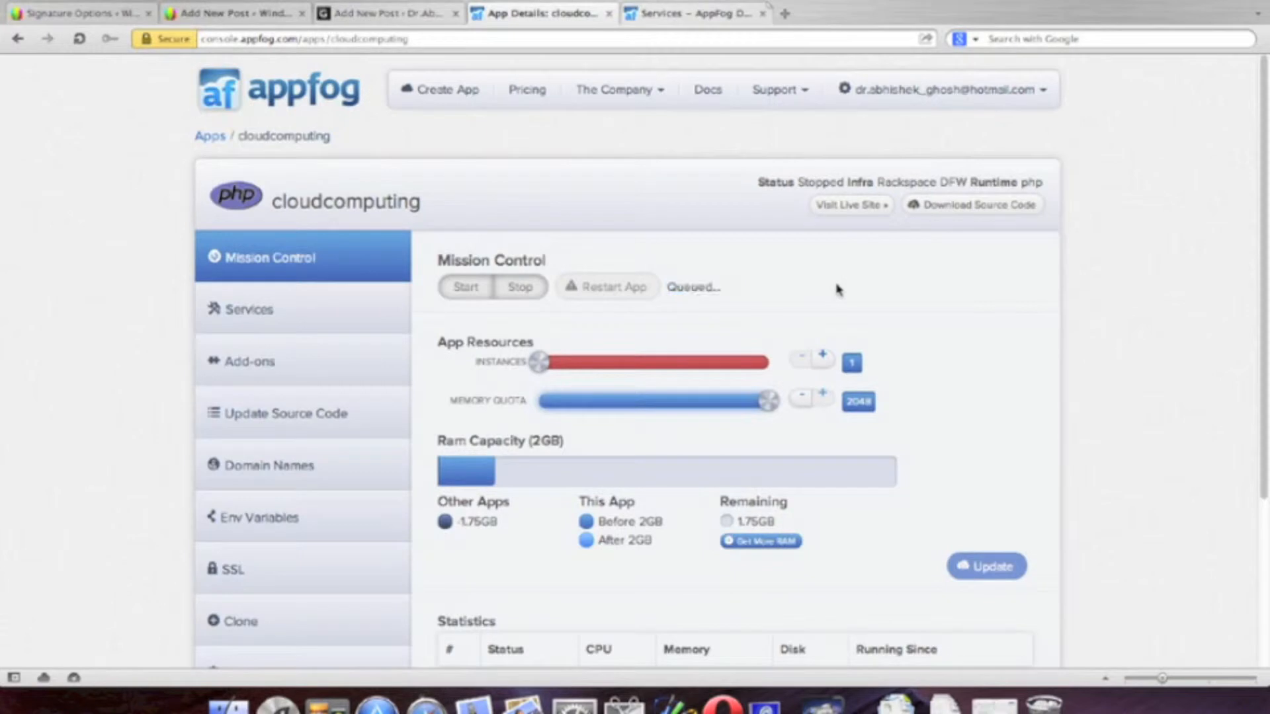
pyautogui.click(695, 16)
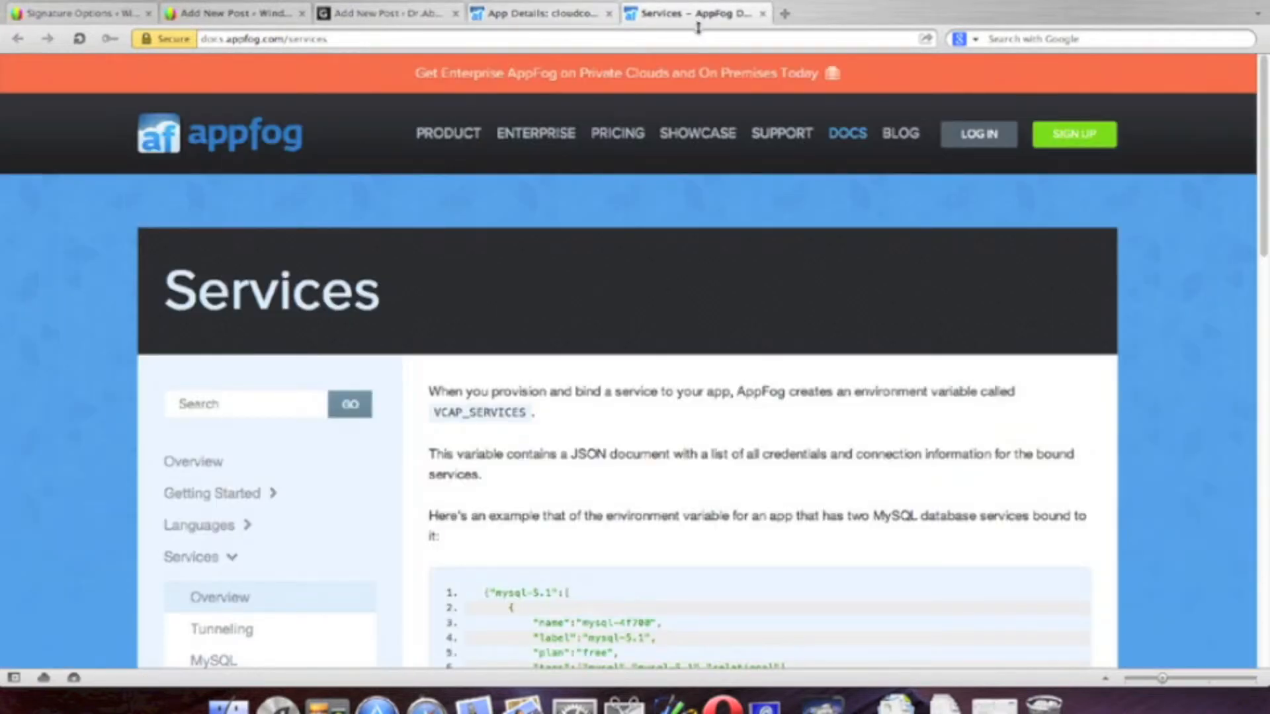
pyautogui.click(762, 14)
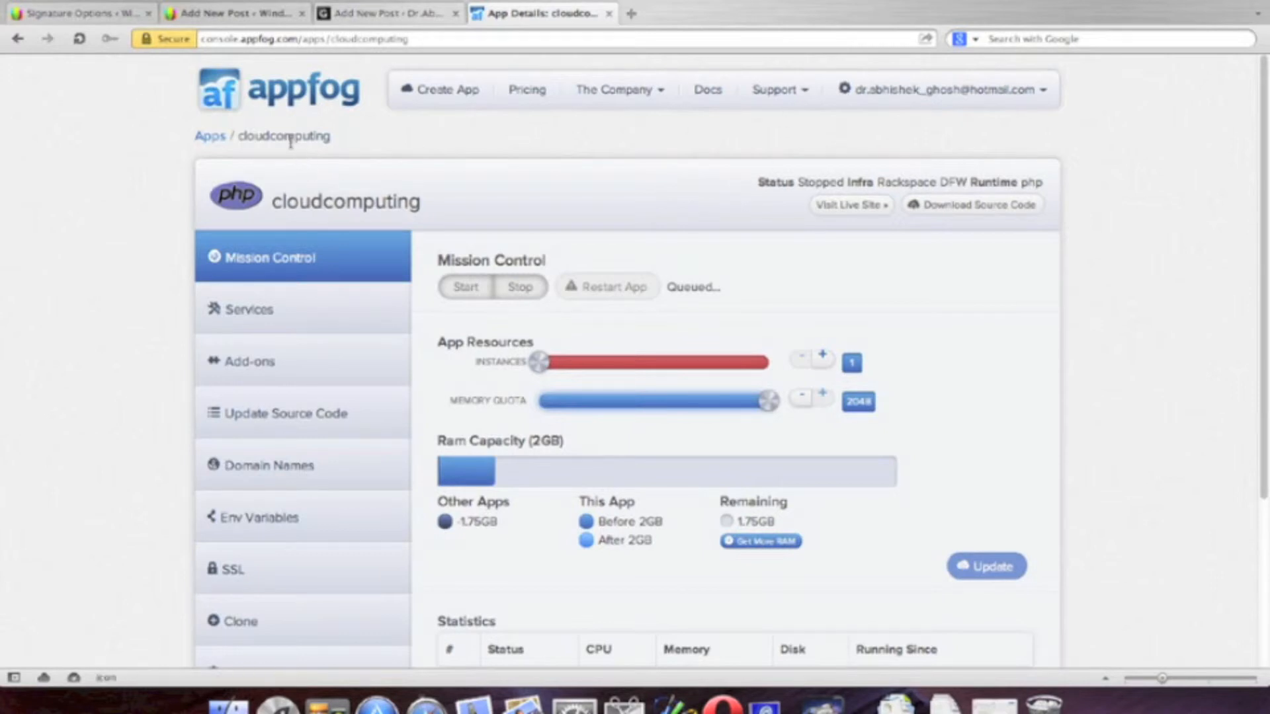
# Step: Go back to the apps list and open the thecustomizewindows app's details and its live site in separate new tabs
pyautogui.click(211, 135)
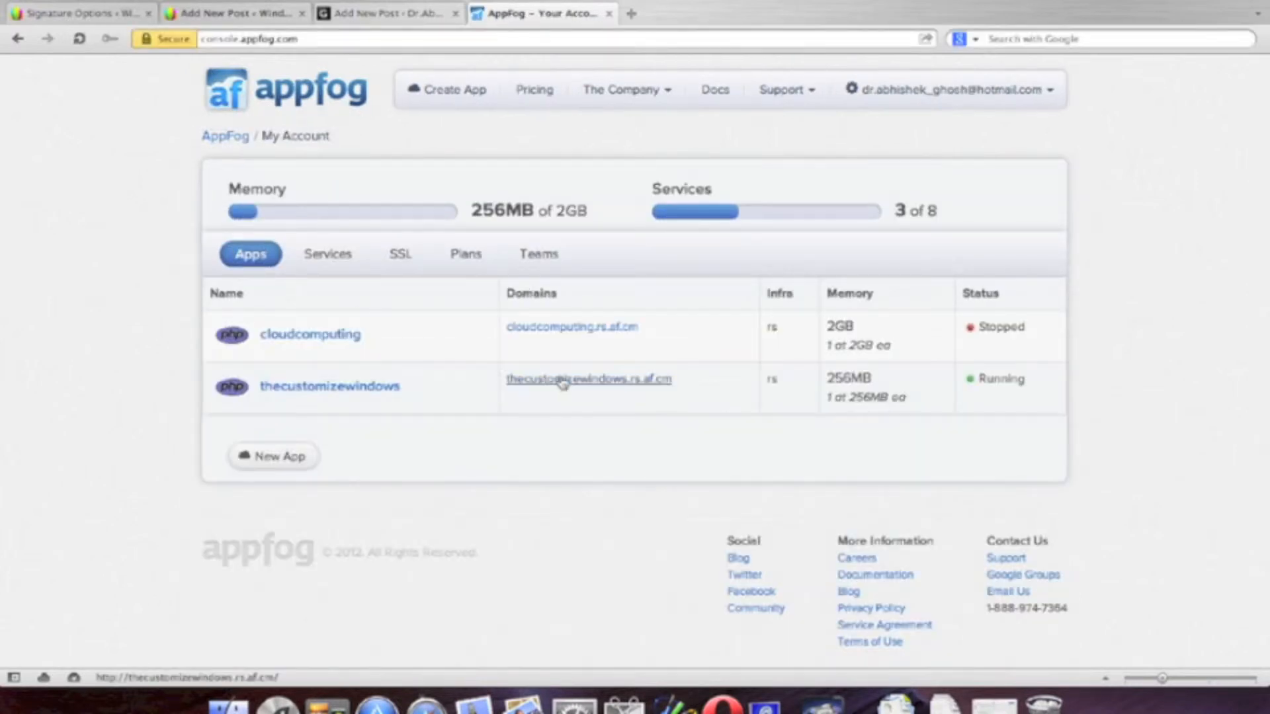
pyautogui.rightClick(374, 390)
pyautogui.click(440, 434)
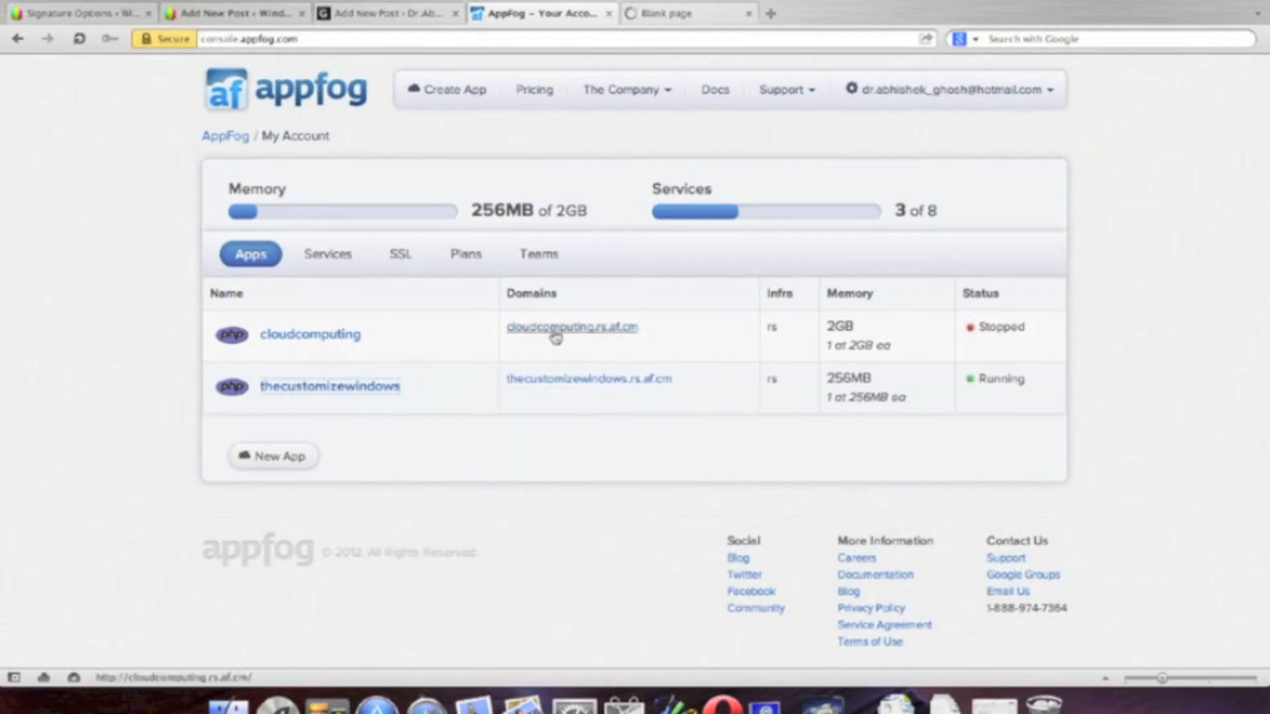
pyautogui.rightClick(558, 381)
pyautogui.click(617, 426)
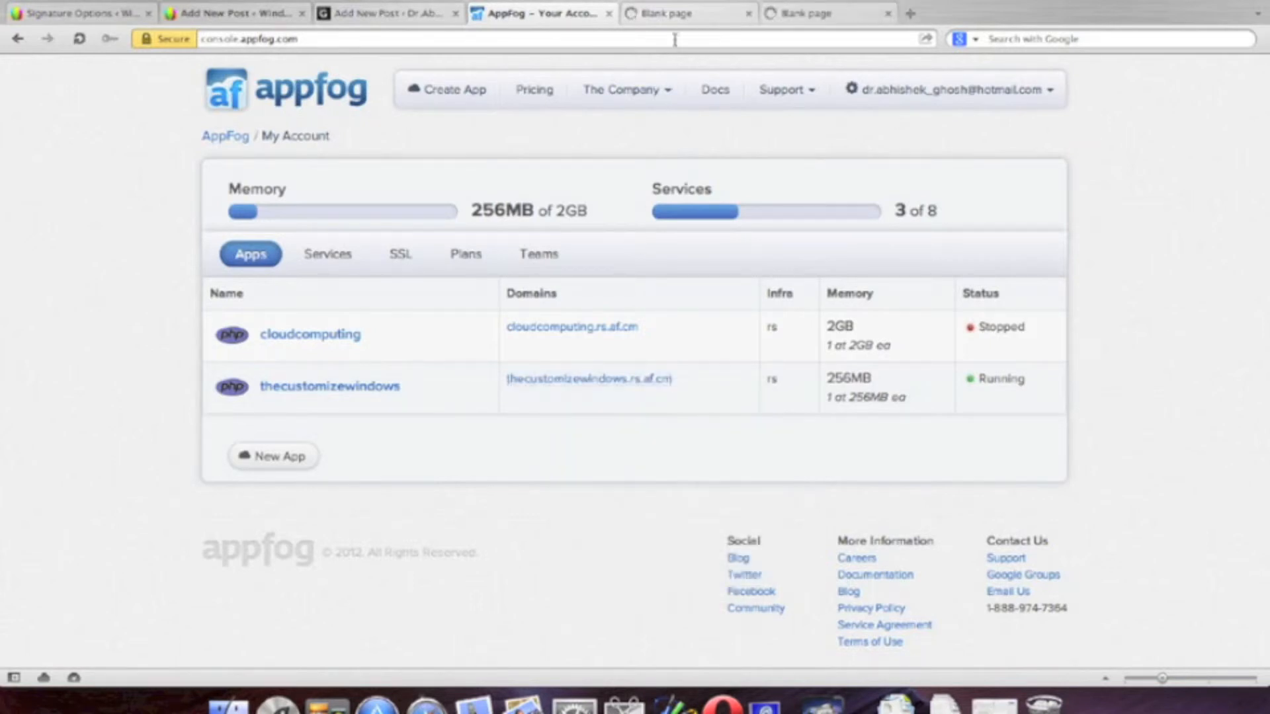
# Step: Examine the home page of the thecustomizewindows WordPress site, including its sample post and sidebar
pyautogui.click(675, 15)
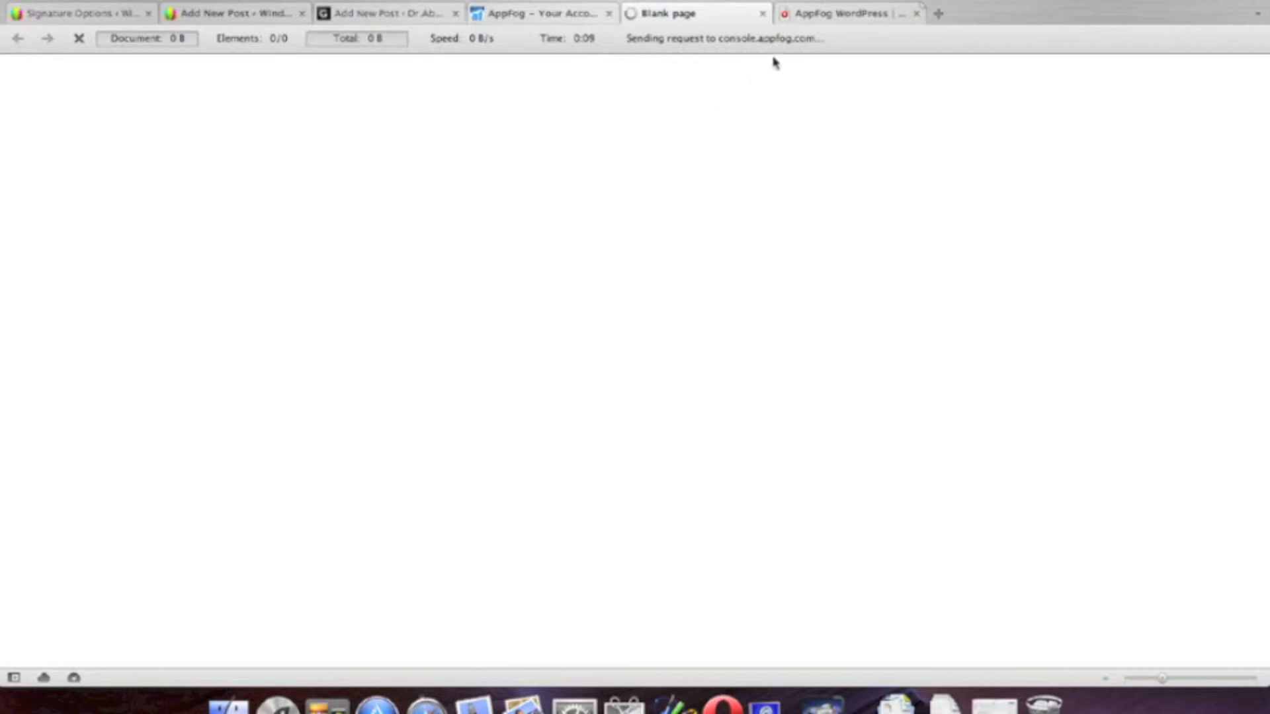
pyautogui.click(822, 14)
pyautogui.scroll(-6, 1086, 278)
pyautogui.scroll(3, 988, 273)
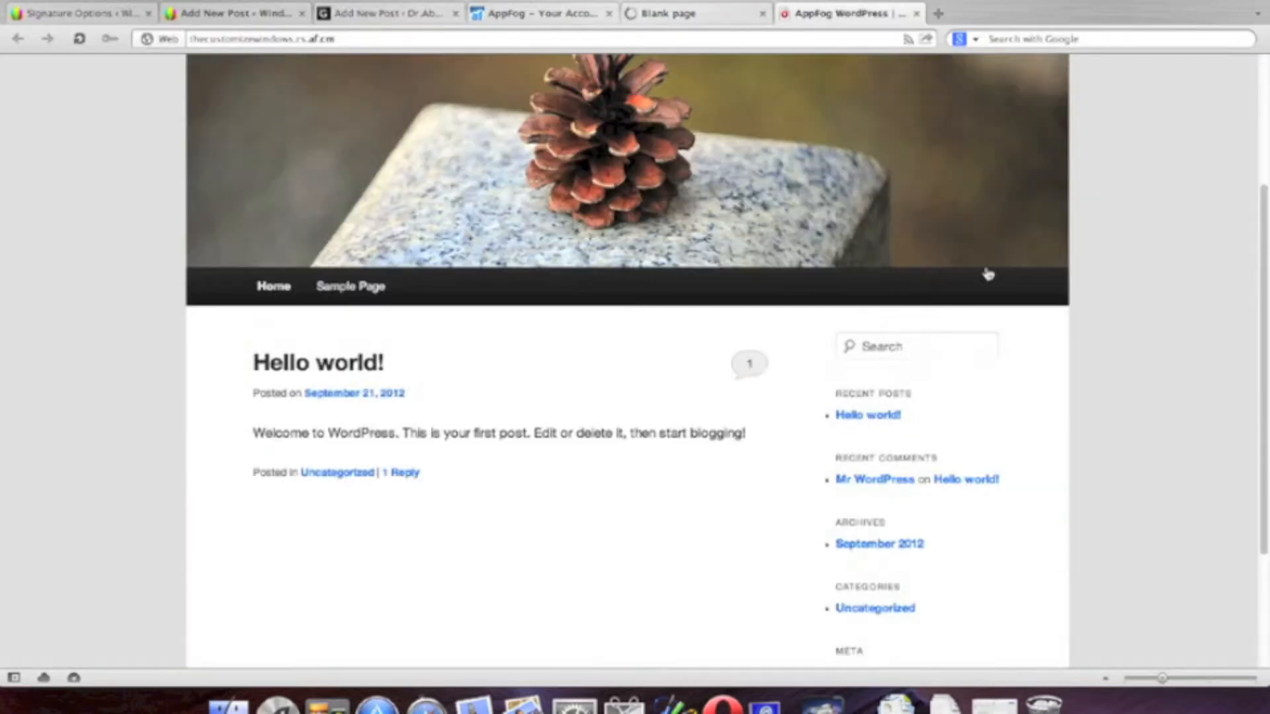
pyautogui.scroll(3, 988, 273)
# Step: Open the WordPress login page at thecustomizewindows.rs.af.cm/wp-login.php
pyautogui.click(371, 38)
pyautogui.press('Right')
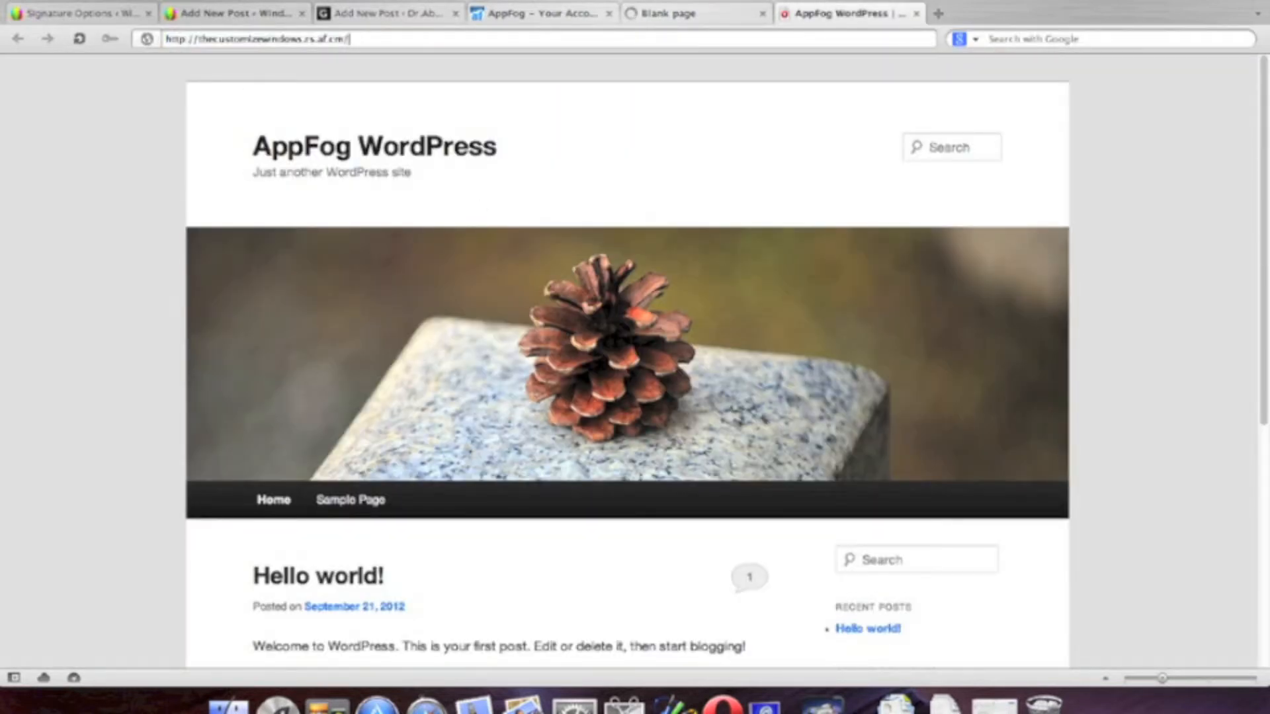
pyautogui.write('wp-lo')
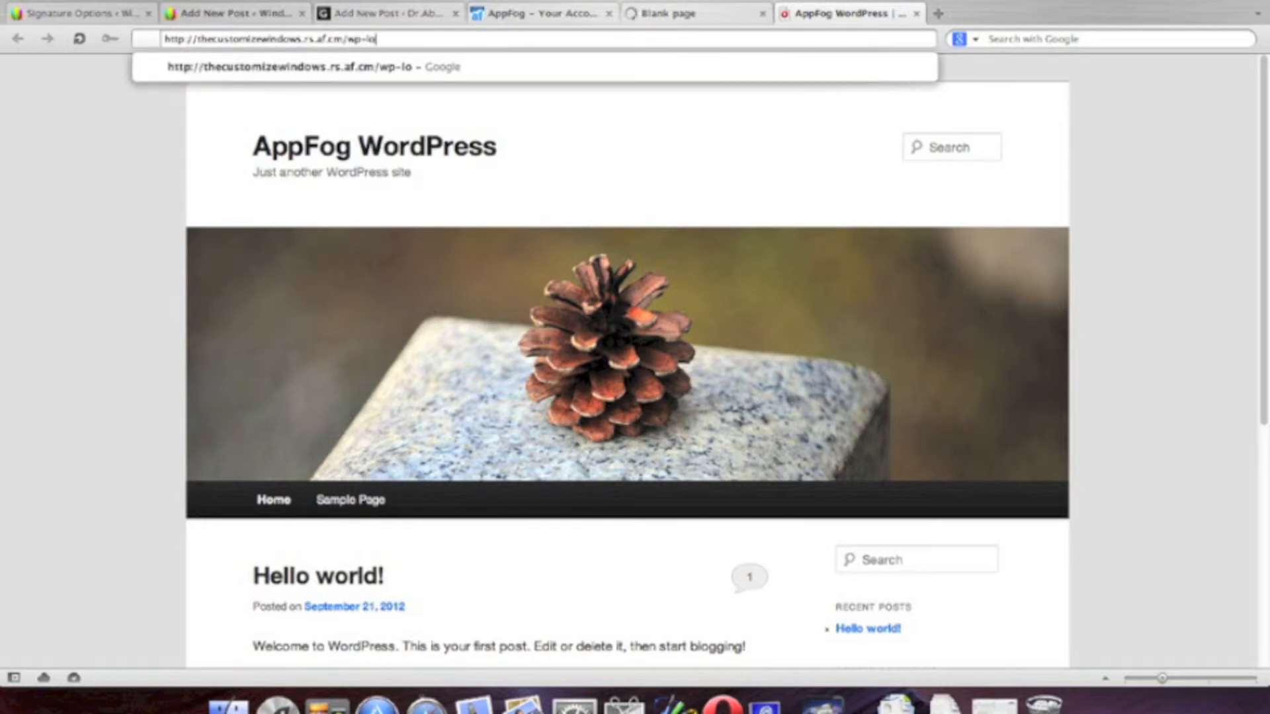
pyautogui.write('gin.php')
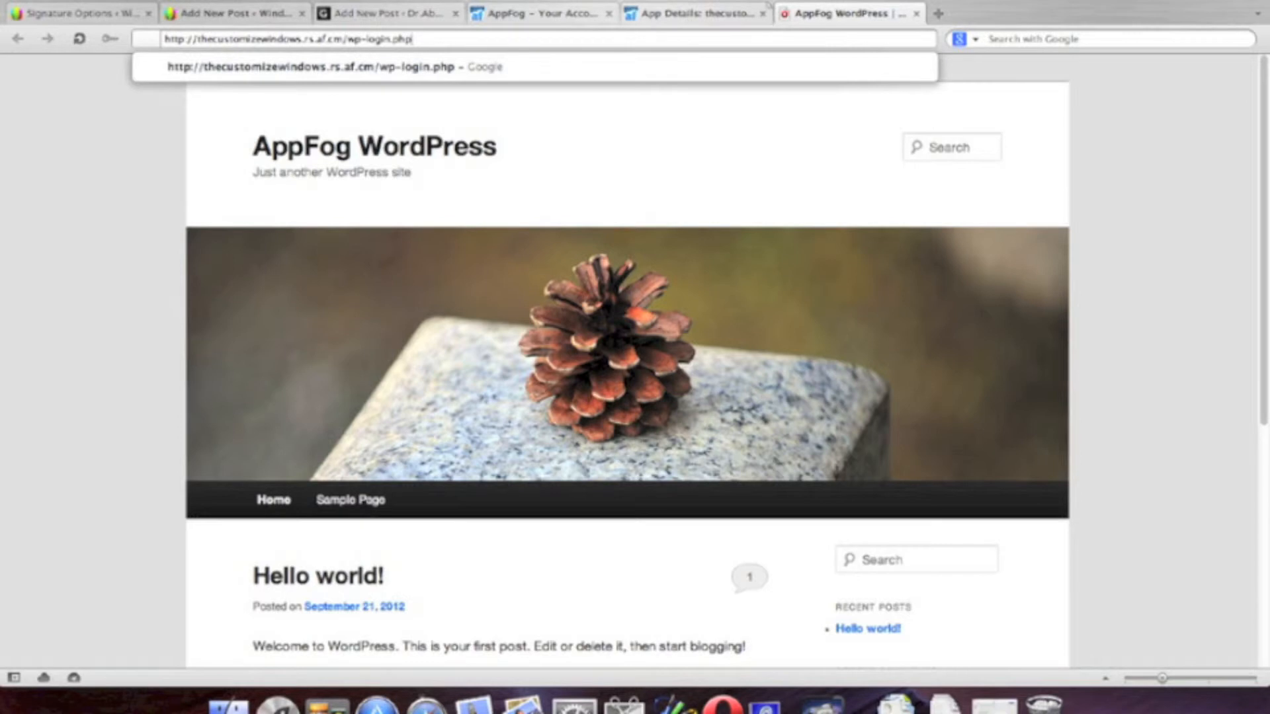
pyautogui.press('Return')
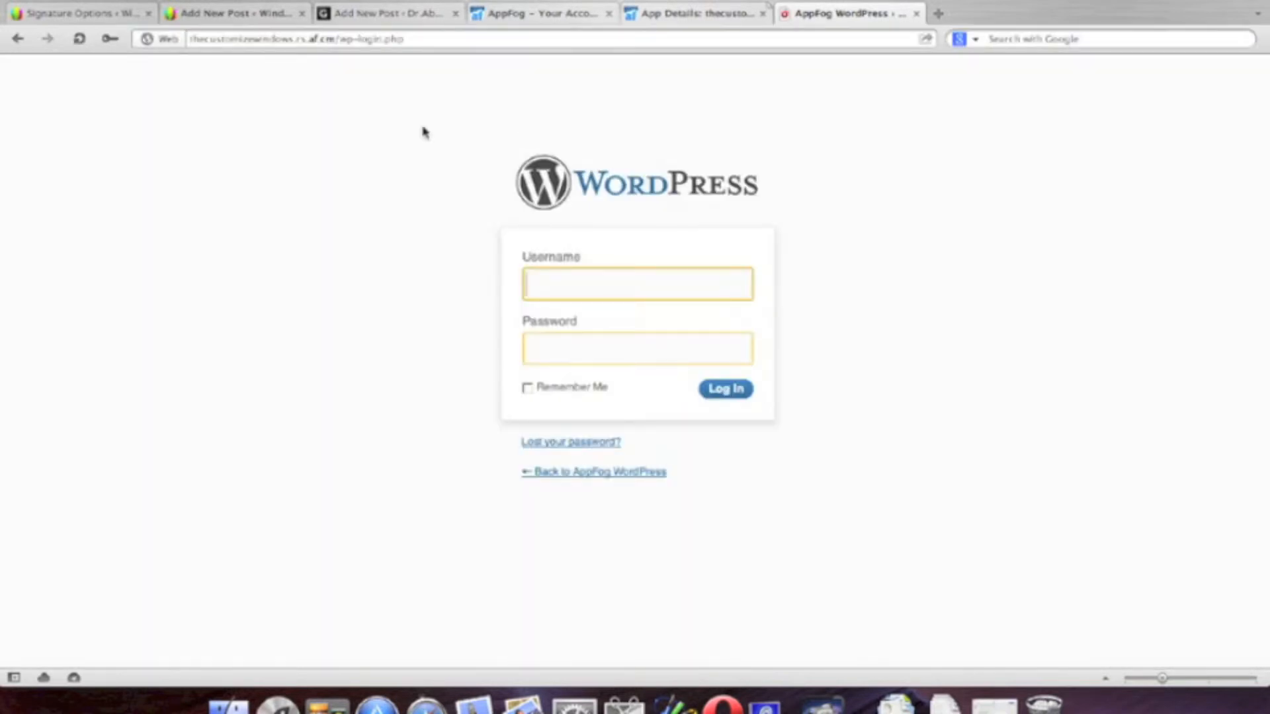
# Step: Log in to WordPress with the saved username and password, and switch to the thecustomizewindows app details
pyautogui.click(109, 38)
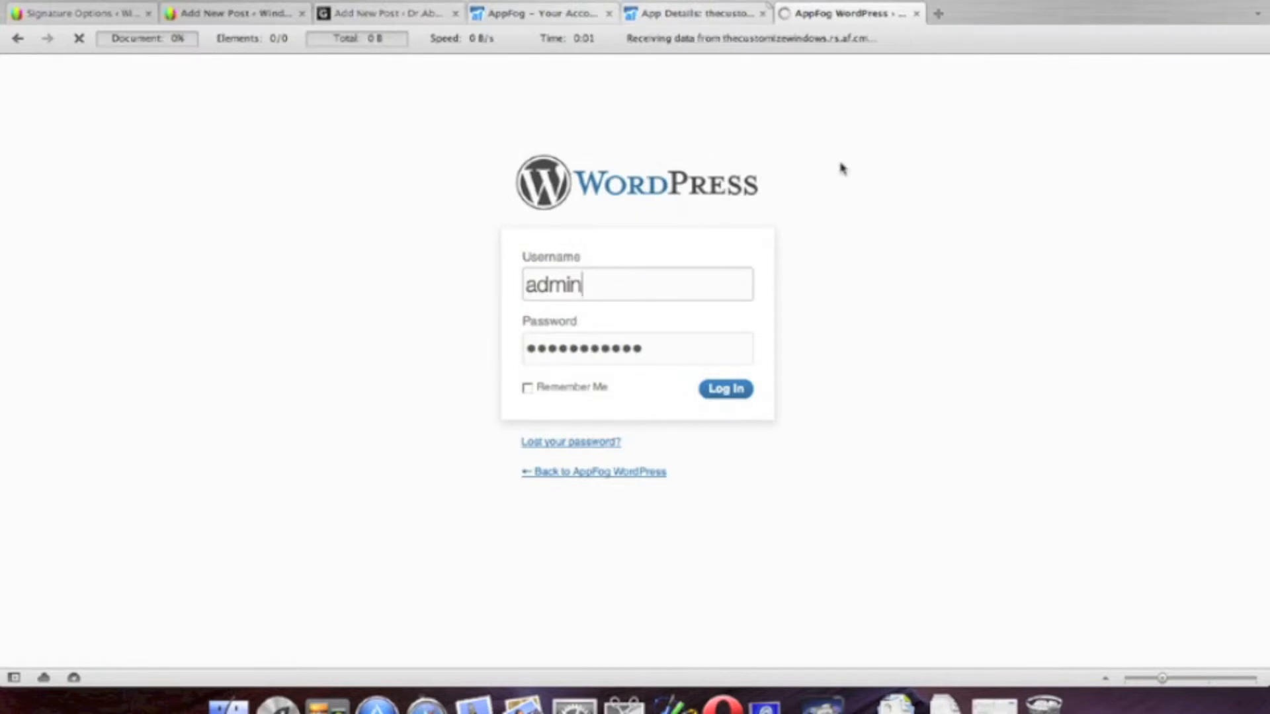
pyautogui.click(734, 14)
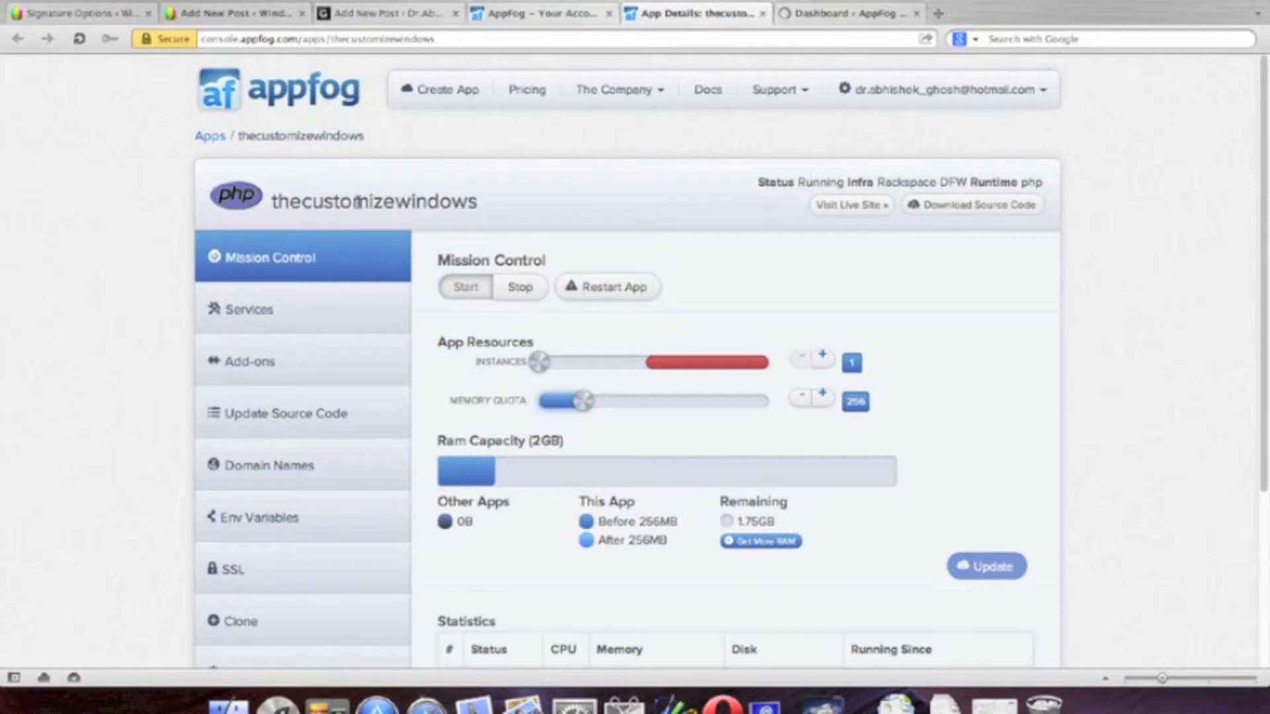
# Step: Examine the thecustomizewindows app's resource allocation, RAM capacity and running statistics in Mission Control
pyautogui.scroll(-1, 759, 237)
pyautogui.scroll(-3, 761, 235)
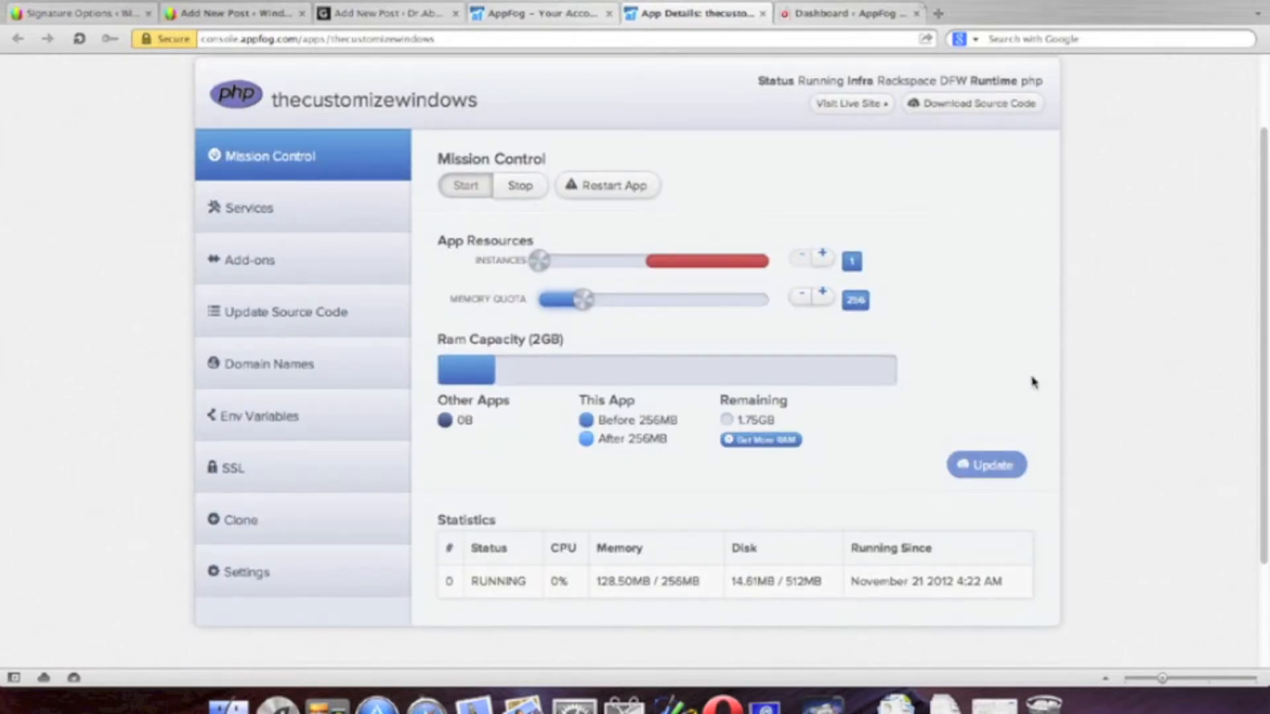
pyautogui.scroll(-3, 1033, 383)
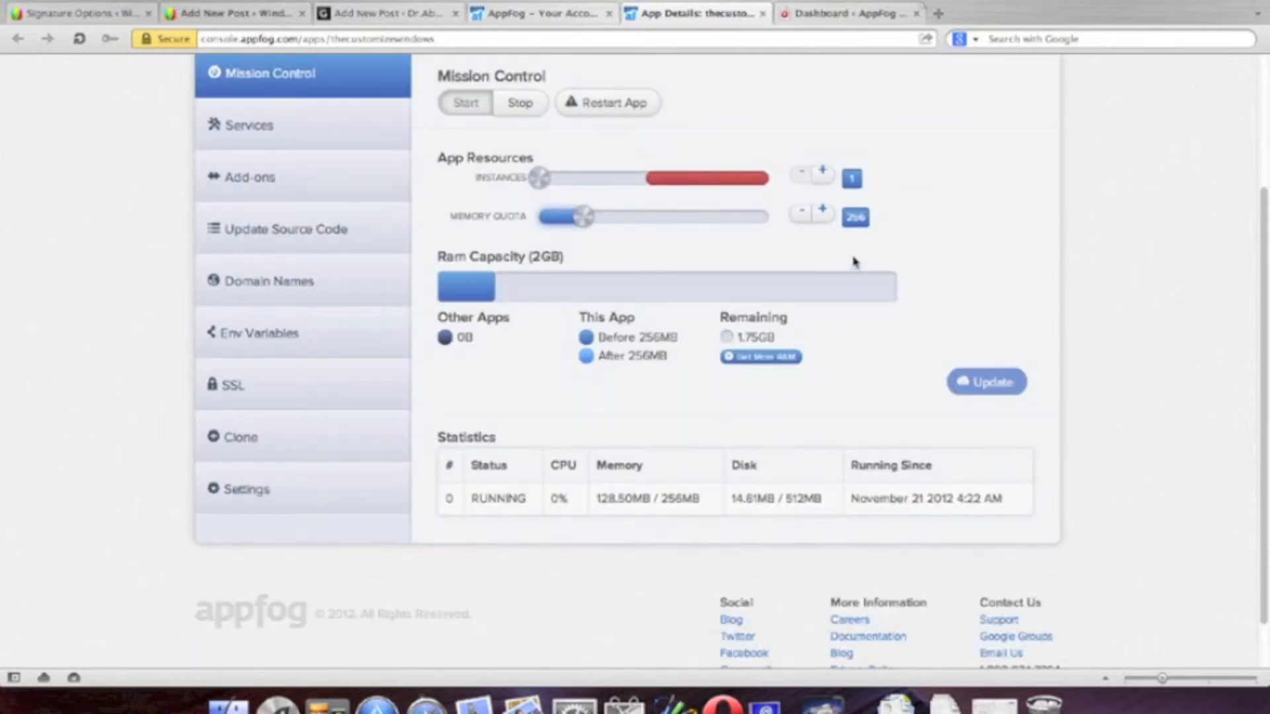
# Step: Review the thecustomizewindows app's services, including its bound database, the other available databases and the services that can be provisioned
pyautogui.click(297, 118)
pyautogui.scroll(-3, 794, 284)
pyautogui.scroll(-3, 796, 301)
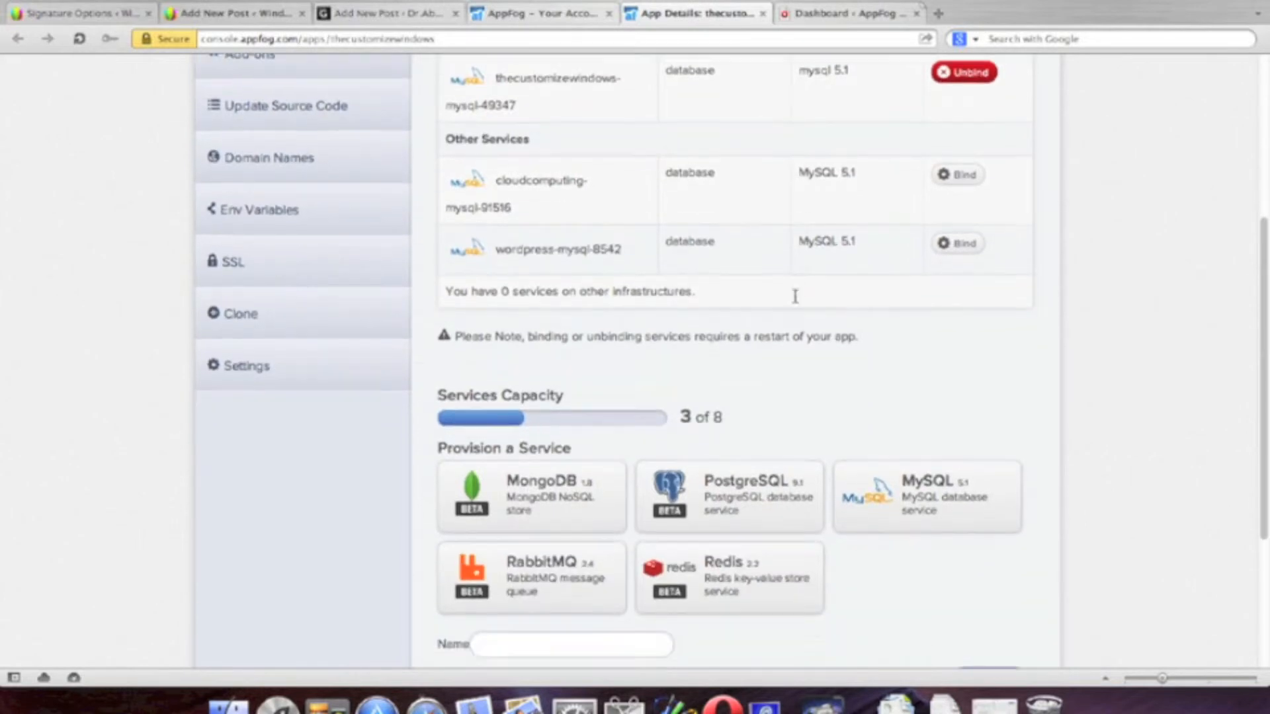
pyautogui.scroll(4, 795, 302)
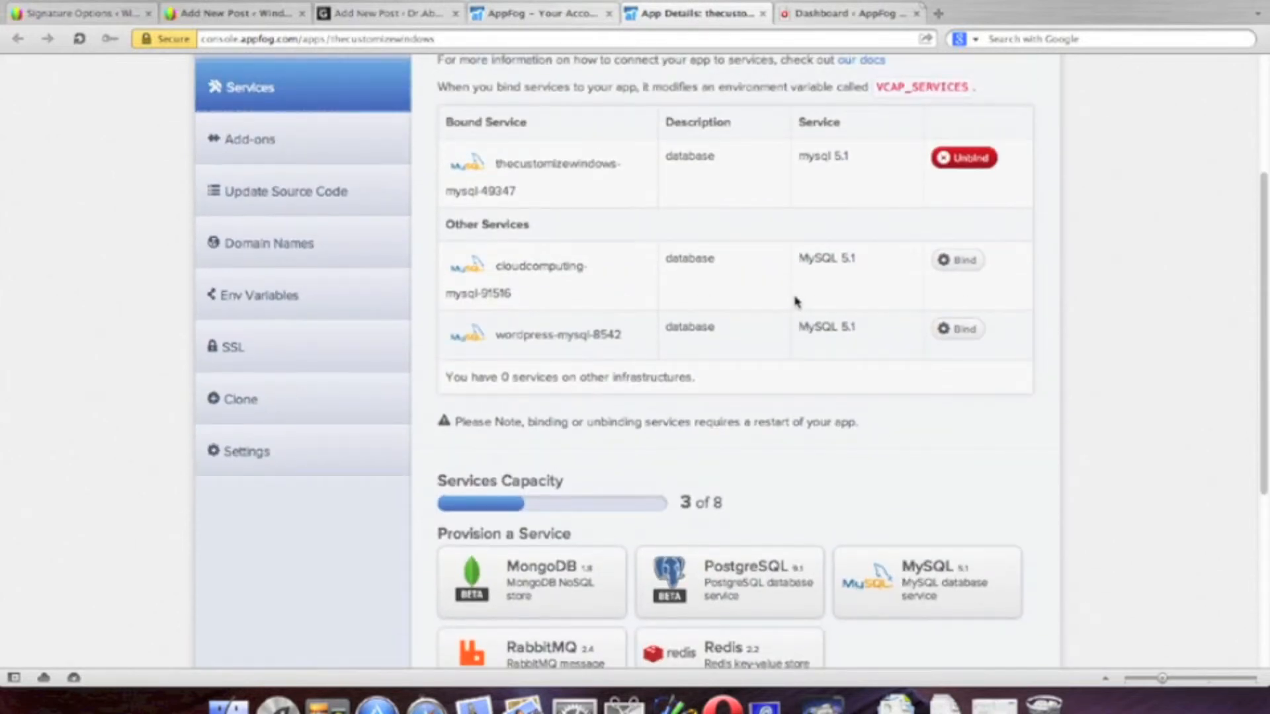
pyautogui.scroll(3, 669, 269)
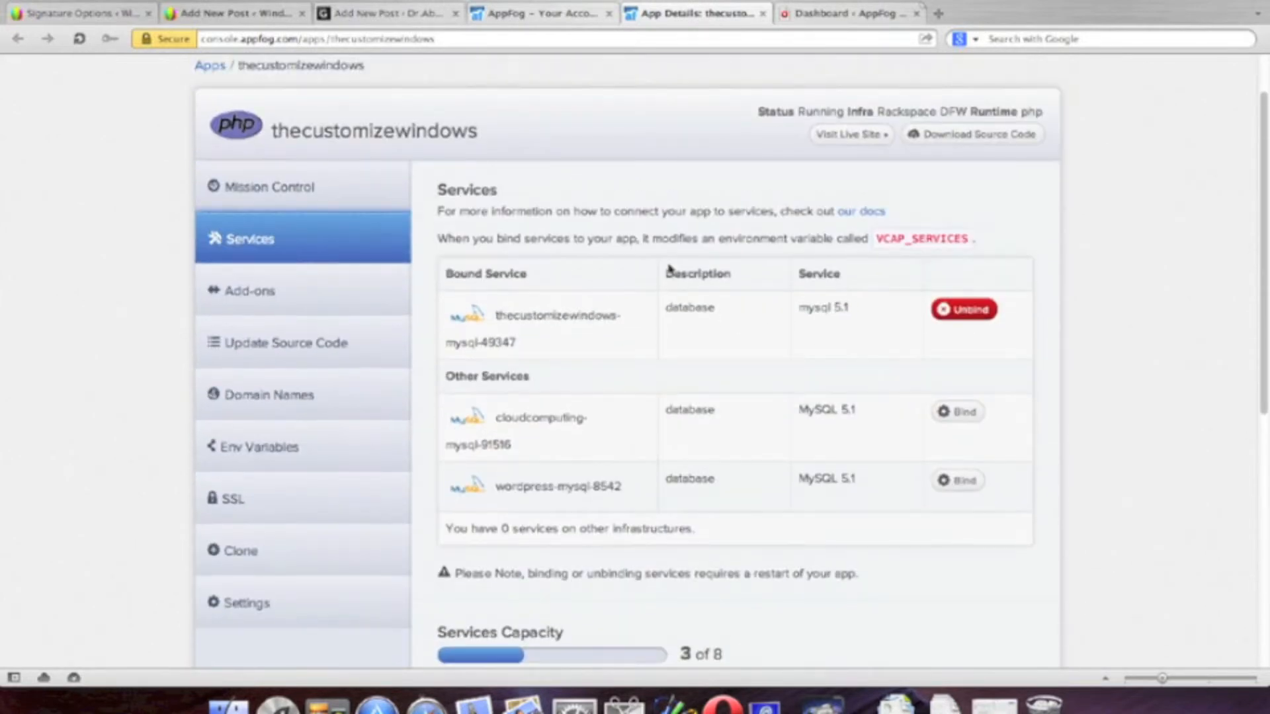
pyautogui.scroll(-3, 652, 363)
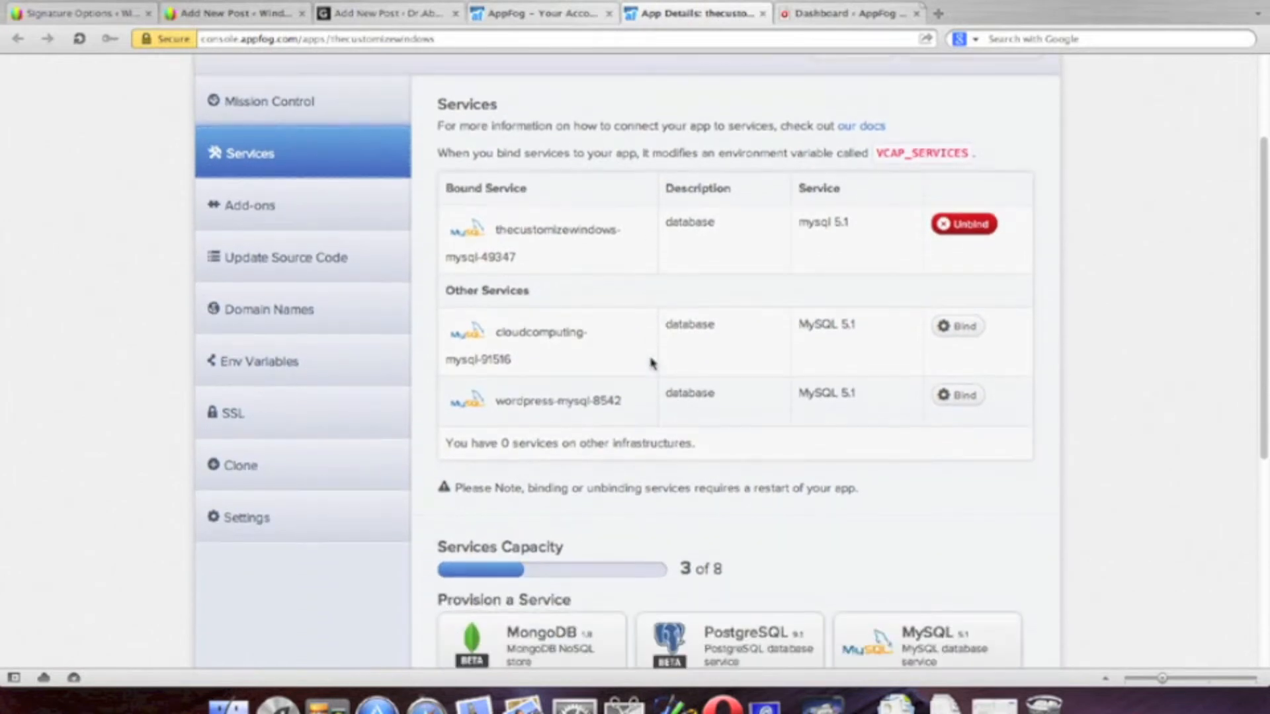
pyautogui.scroll(2, 652, 360)
pyautogui.scroll(2, 423, 255)
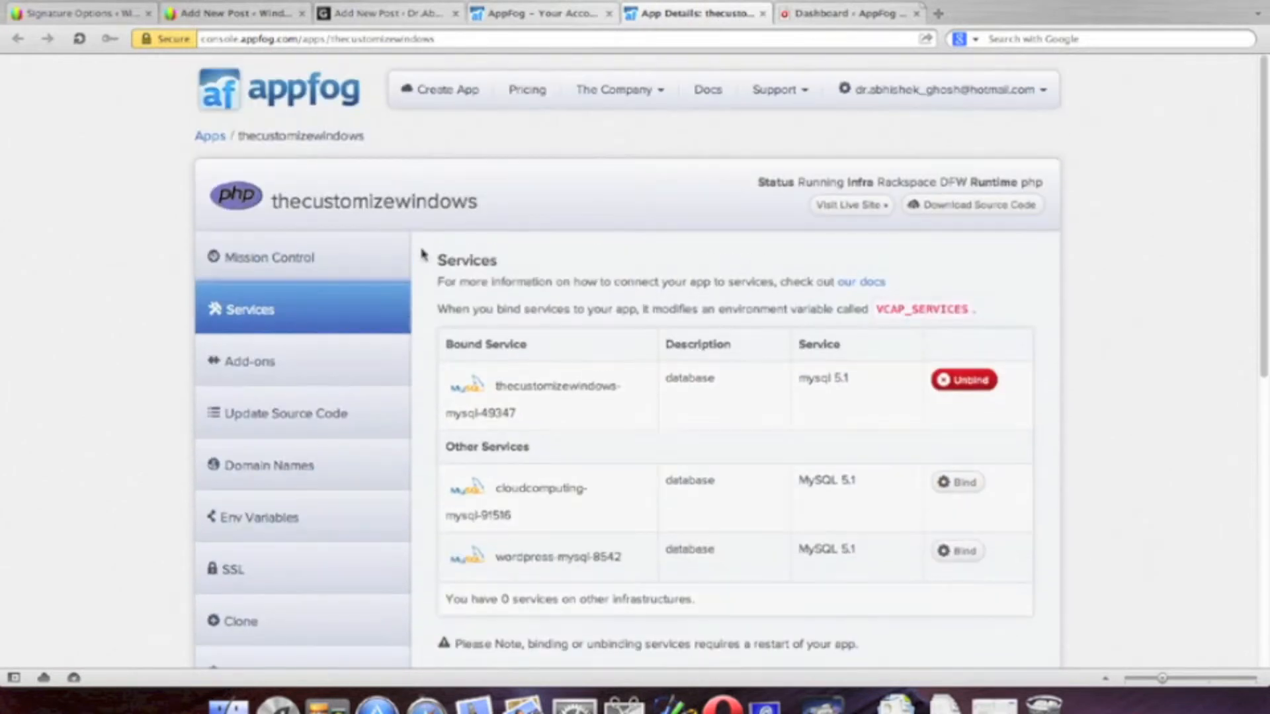
# Step: Open the cloudcomputing app's details from the apps list, and open the WordPress 3.5.1 update page from the thecustomizewindows dashboard
pyautogui.click(208, 135)
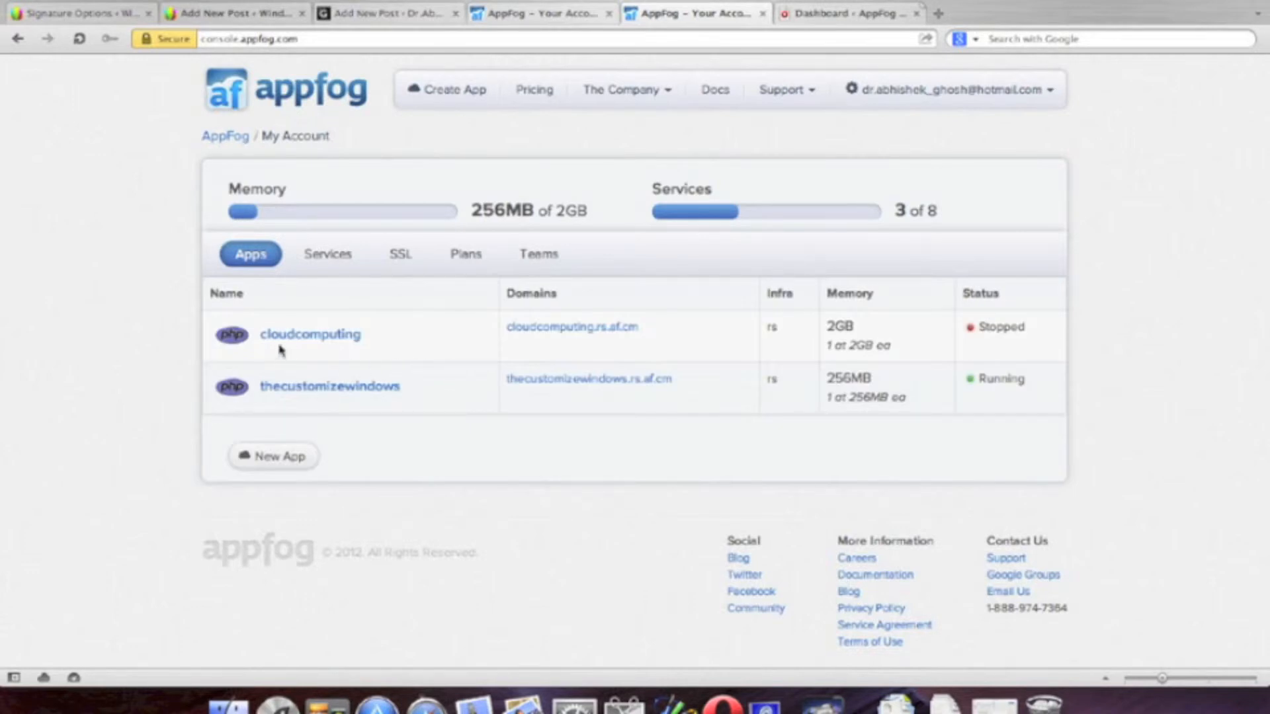
pyautogui.click(316, 336)
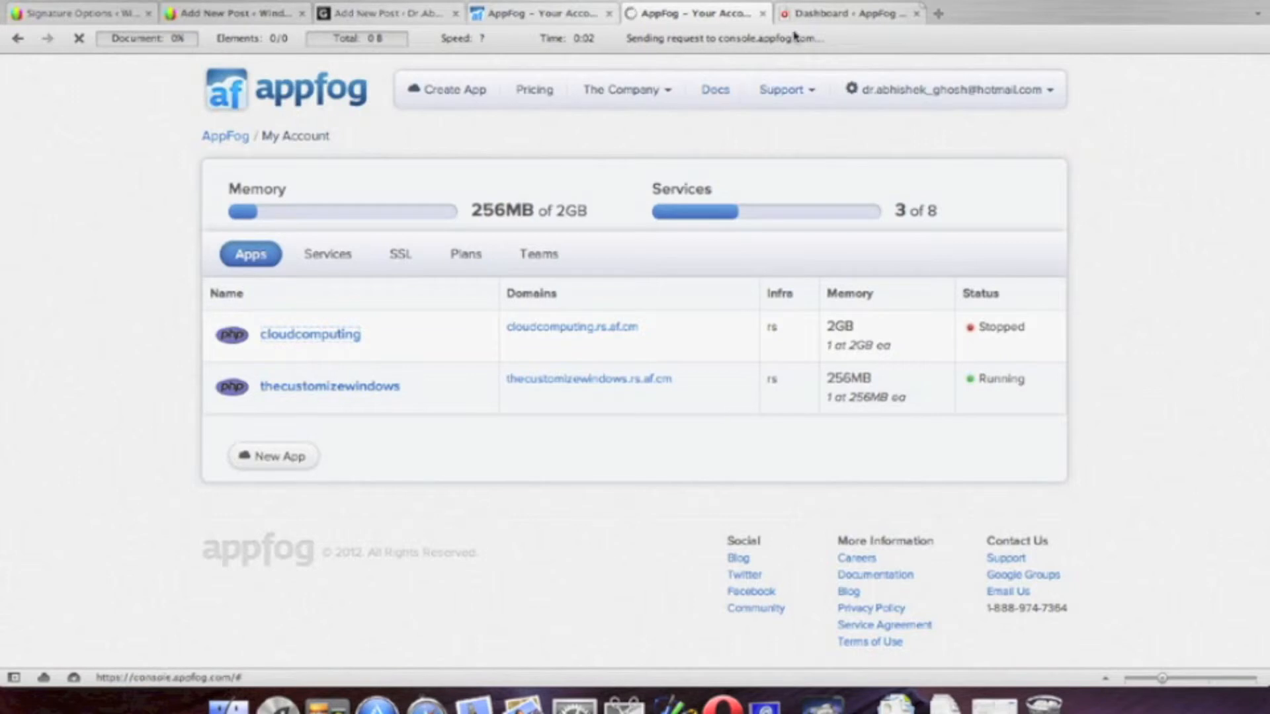
pyautogui.click(834, 20)
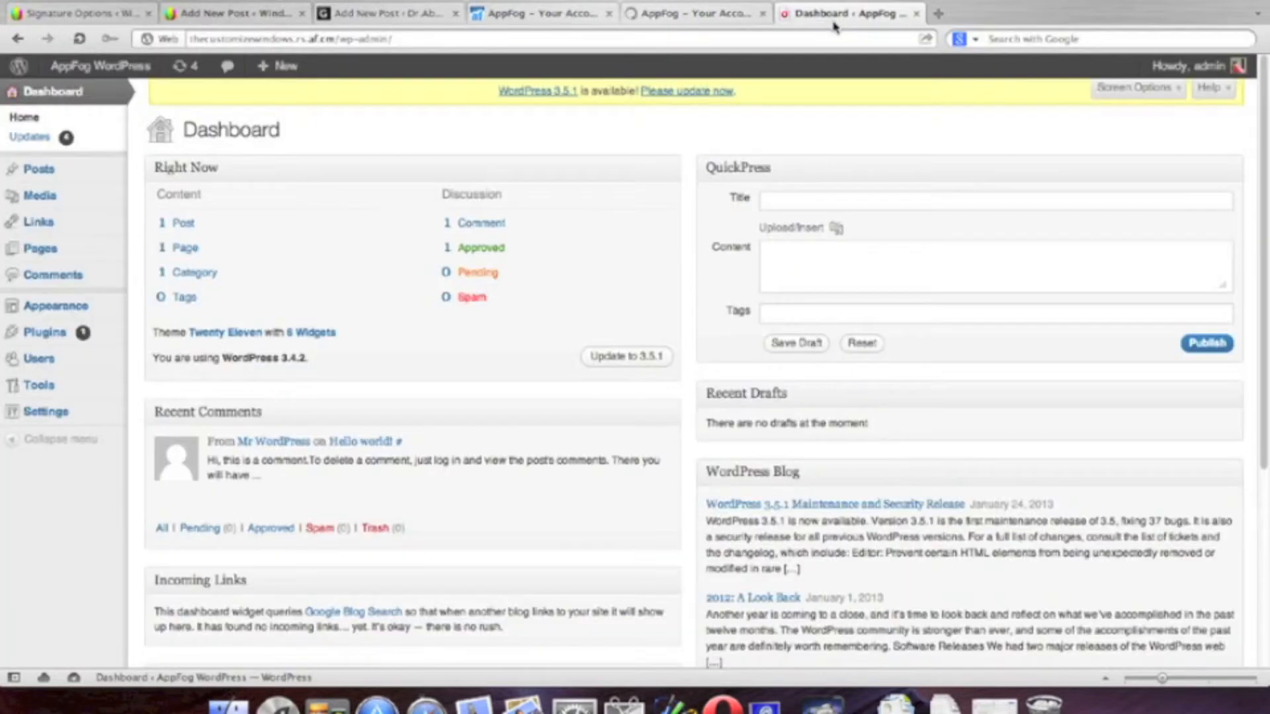
pyautogui.click(672, 95)
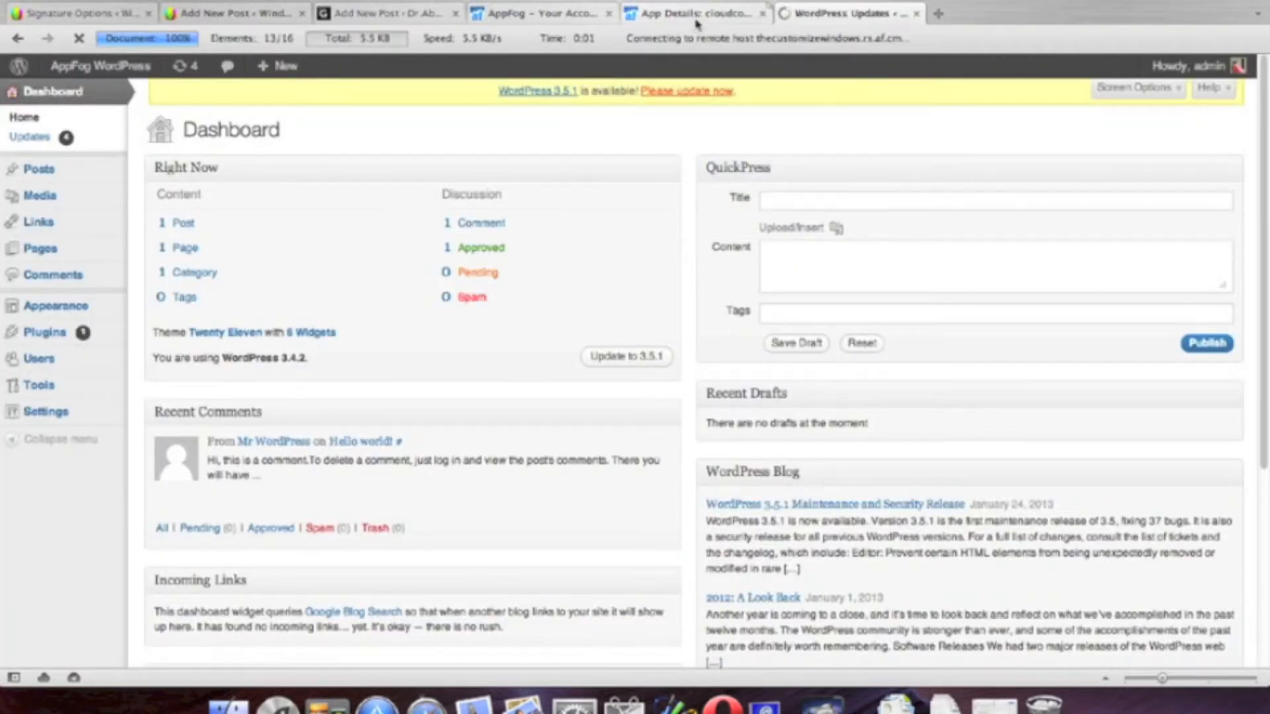
# Step: Try to bind the cloudcomputing-mysql-91516 database service to the cloudcomputing app
pyautogui.click(698, 17)
pyautogui.scroll(-3, 943, 281)
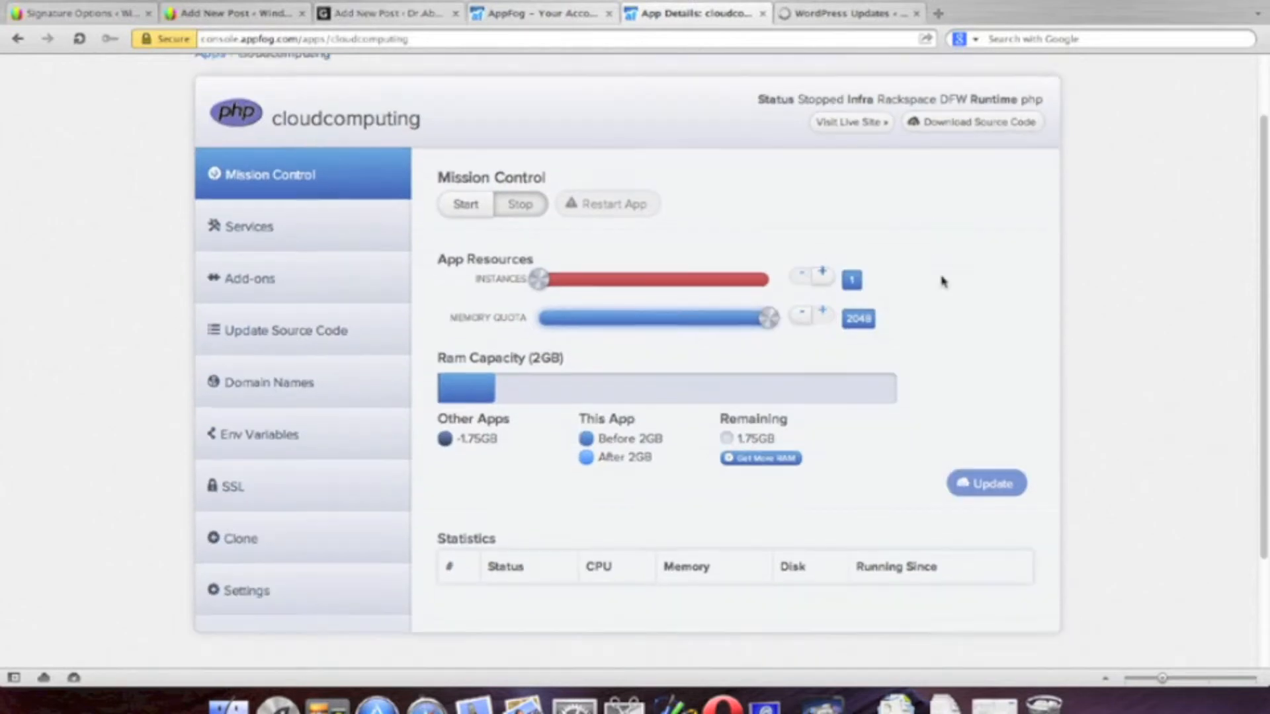
pyautogui.click(253, 218)
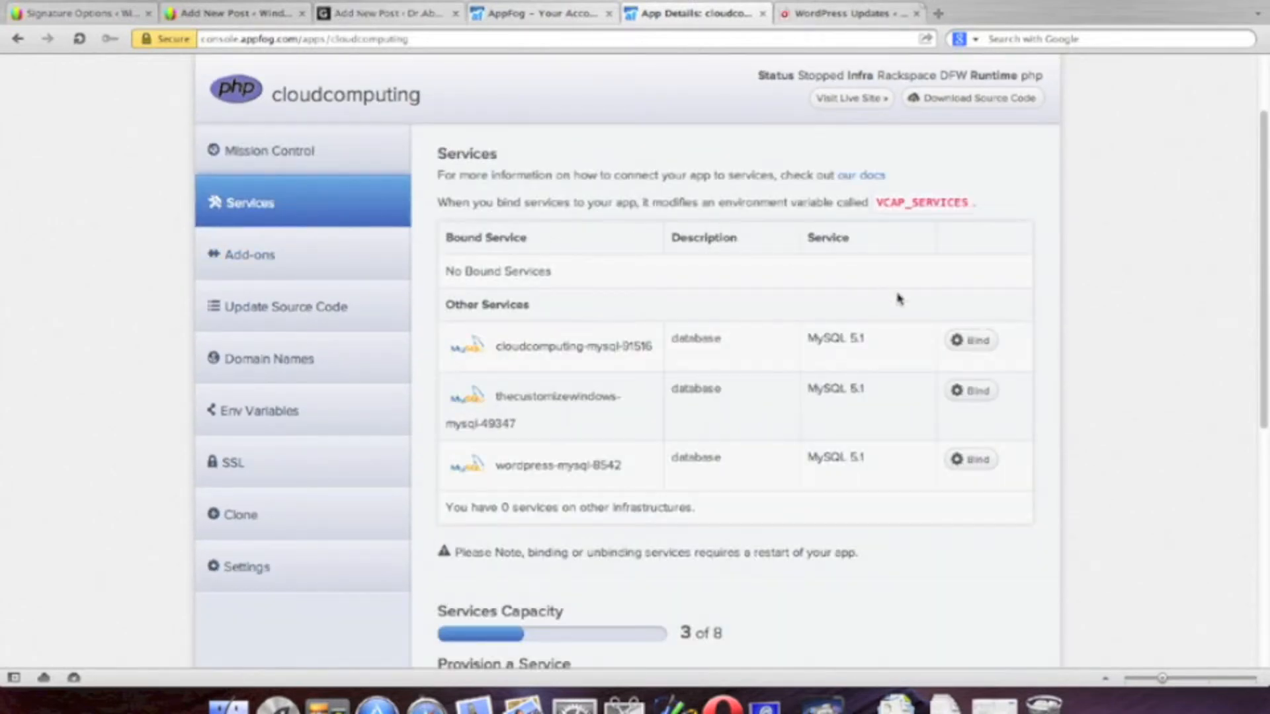
pyautogui.scroll(-2, 880, 291)
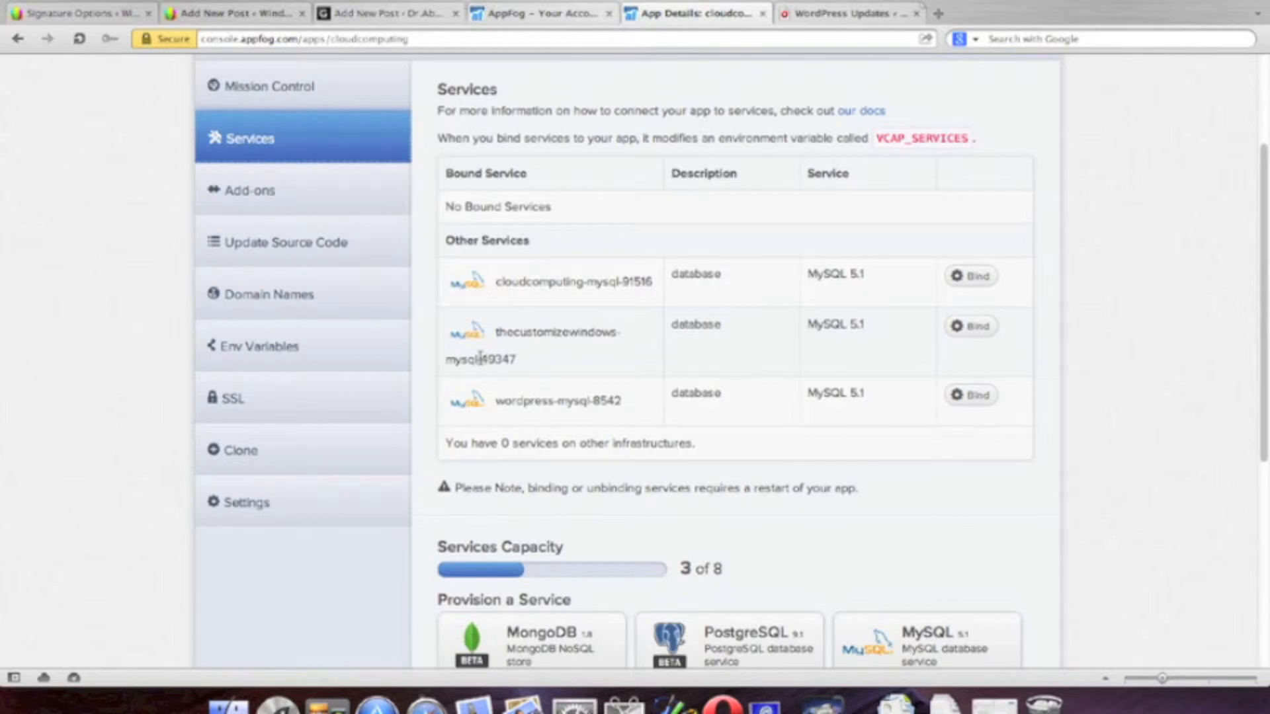
pyautogui.click(969, 276)
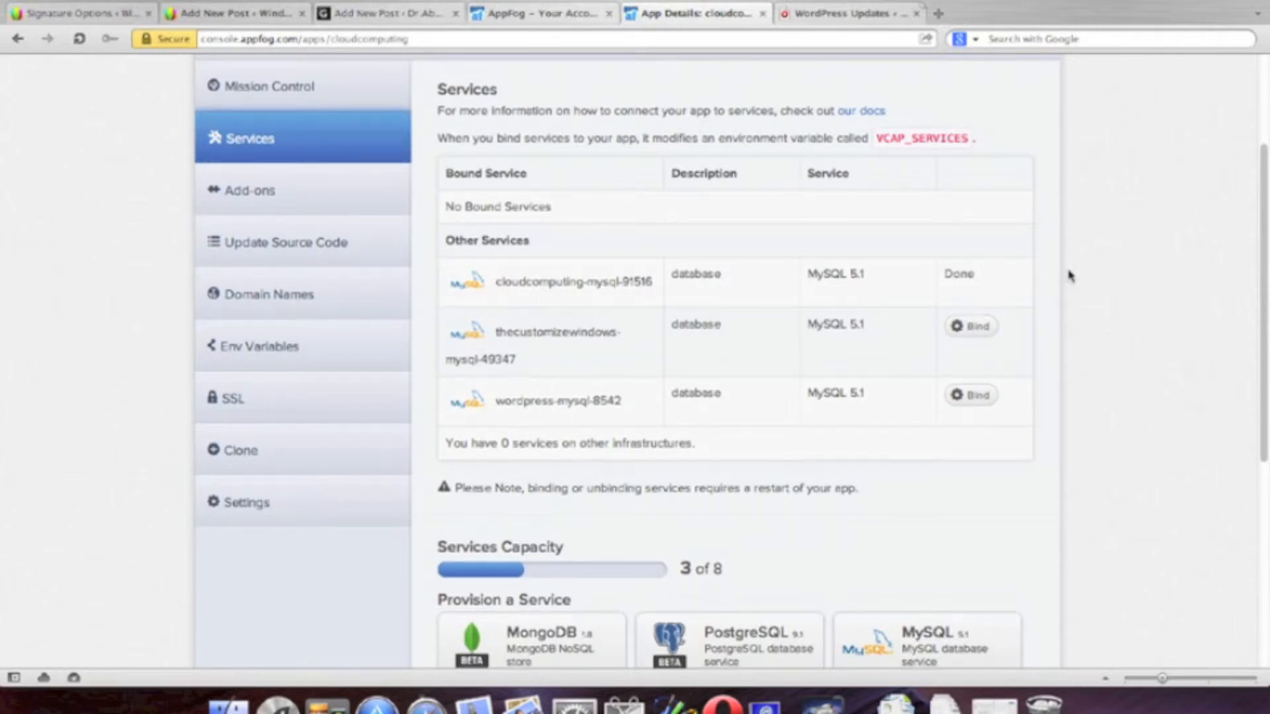
pyautogui.scroll(-2, 1067, 277)
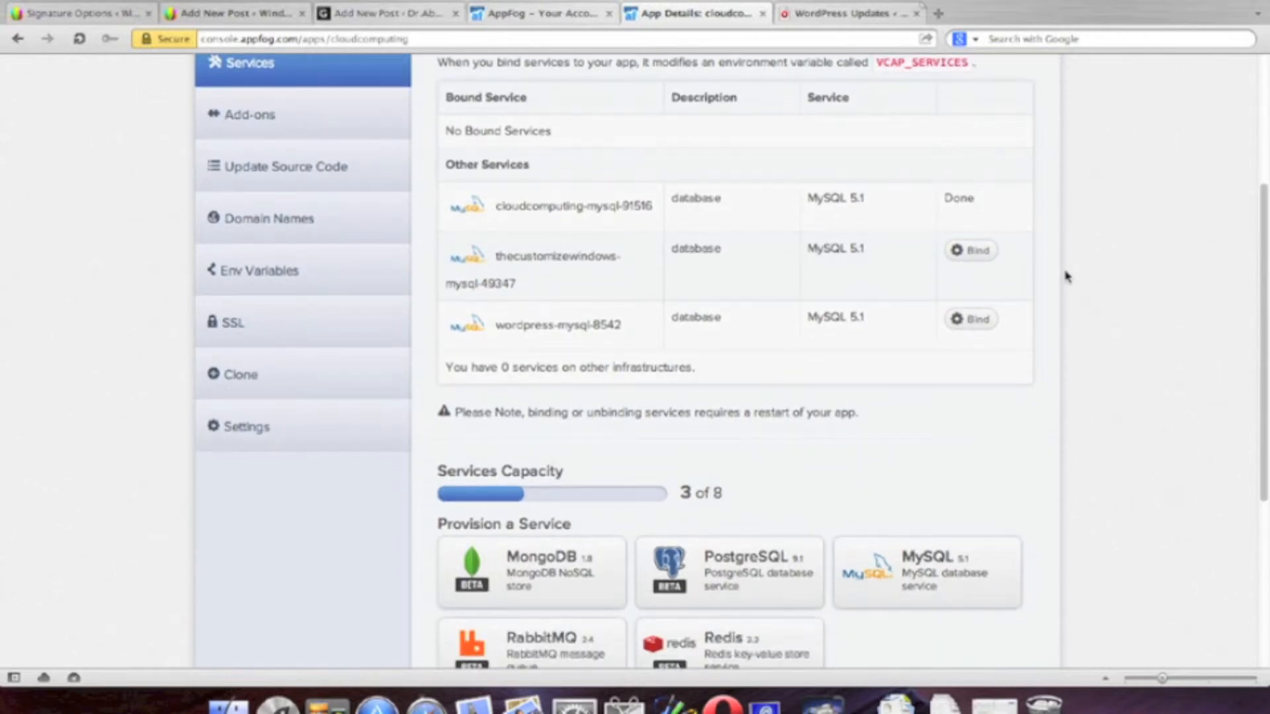
pyautogui.scroll(-5, 1067, 276)
pyautogui.scroll(10, 1067, 277)
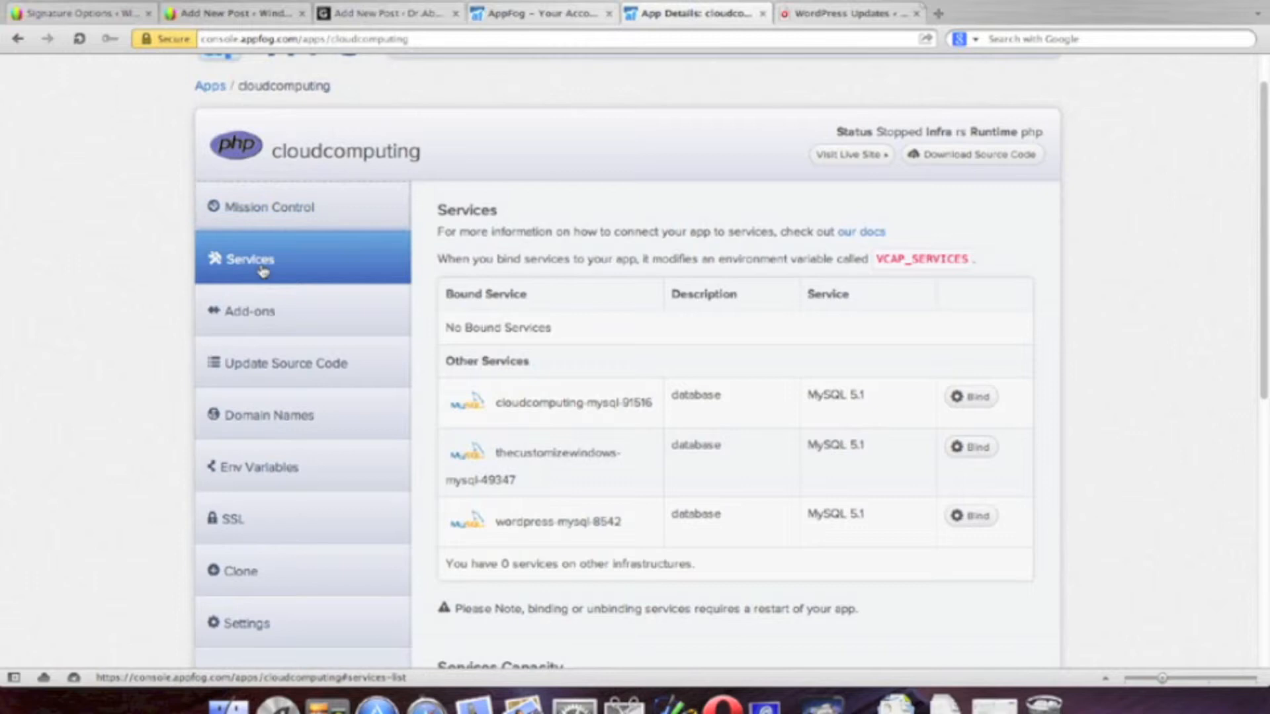
# Step: Try to start the cloudcomputing app from Mission Control with its current memory quota
pyautogui.click(284, 215)
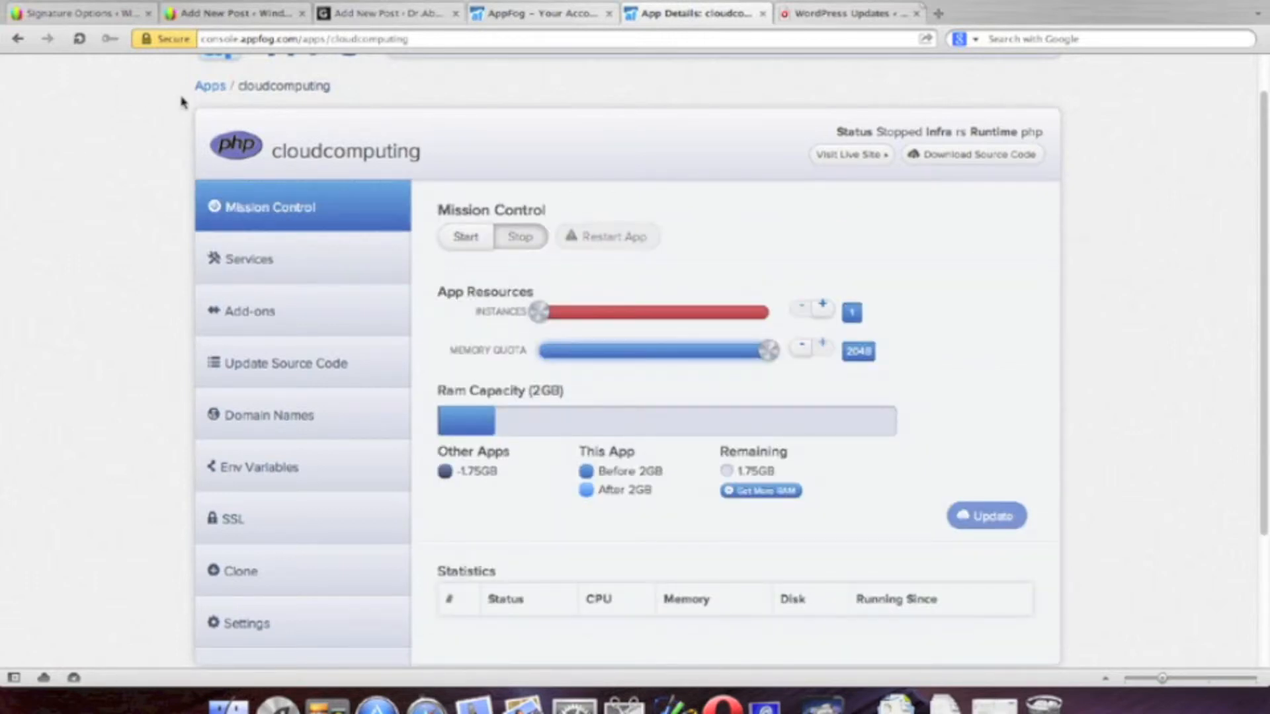
pyautogui.click(470, 243)
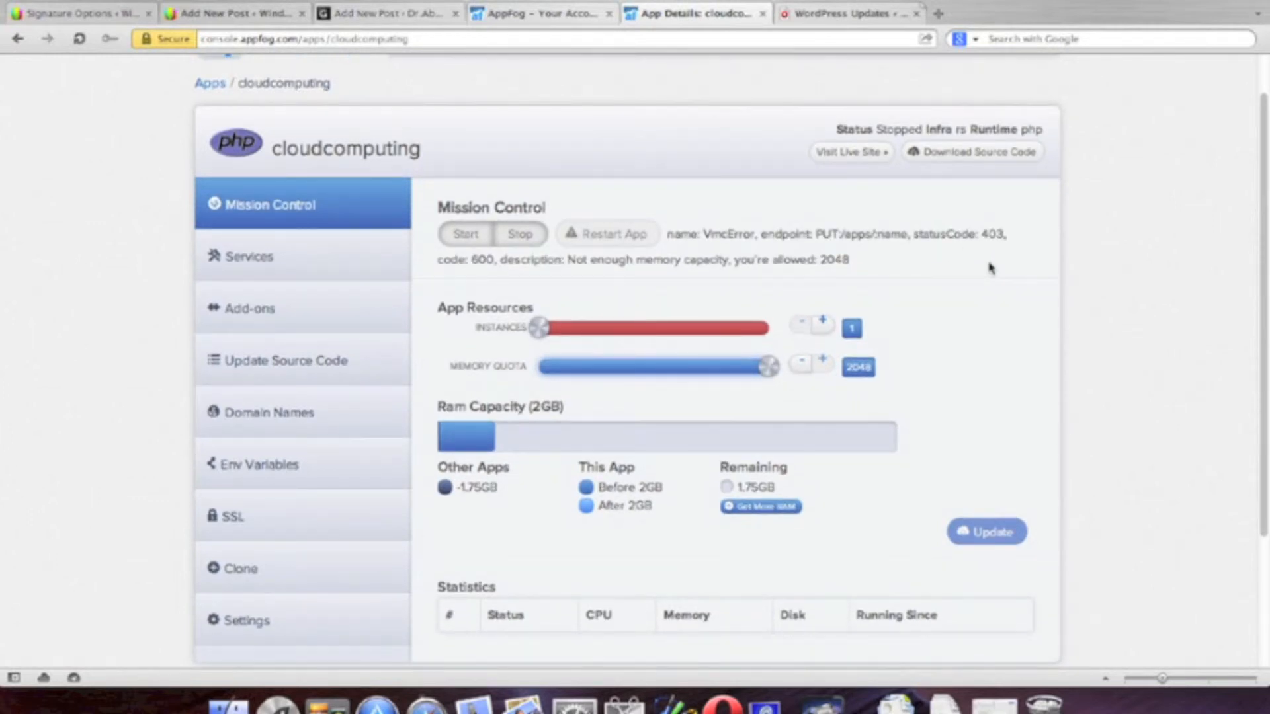
# Step: Set the cloudcomputing app's memory quota to 512 MB and start the app
pyautogui.scroll(-2, 990, 268)
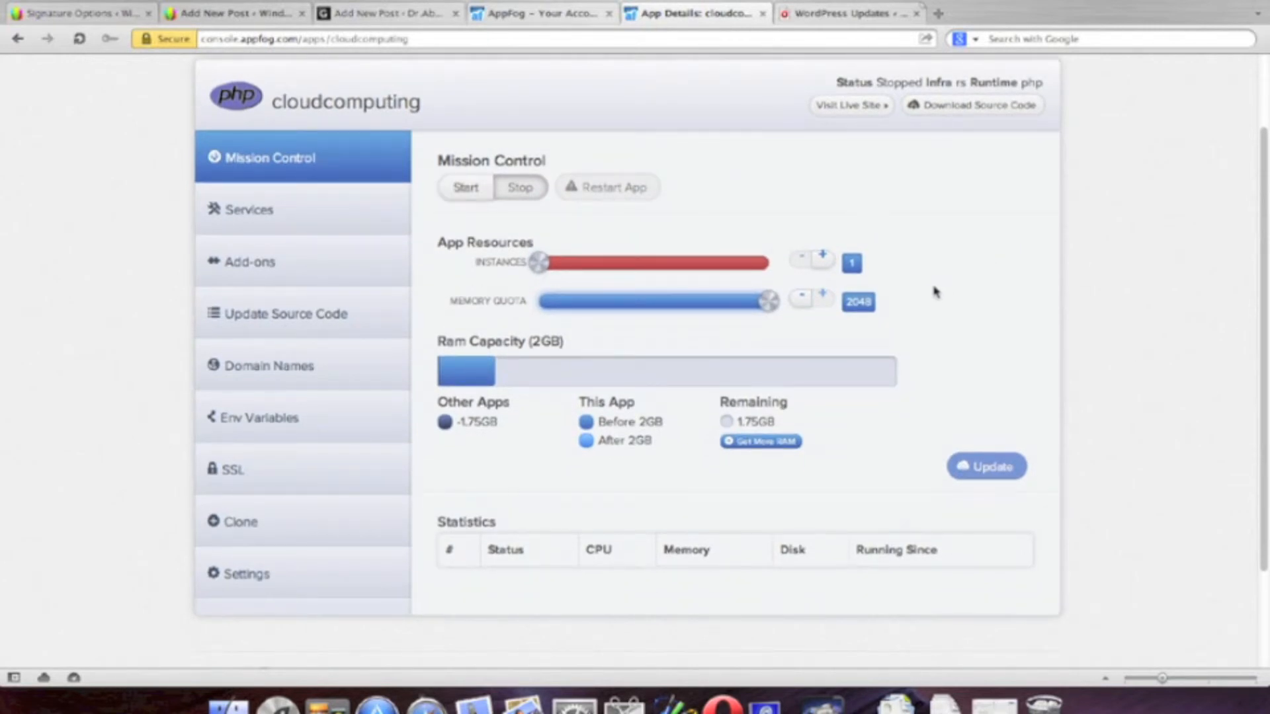
pyautogui.moveTo(776, 306); pyautogui.dragTo(645, 315)
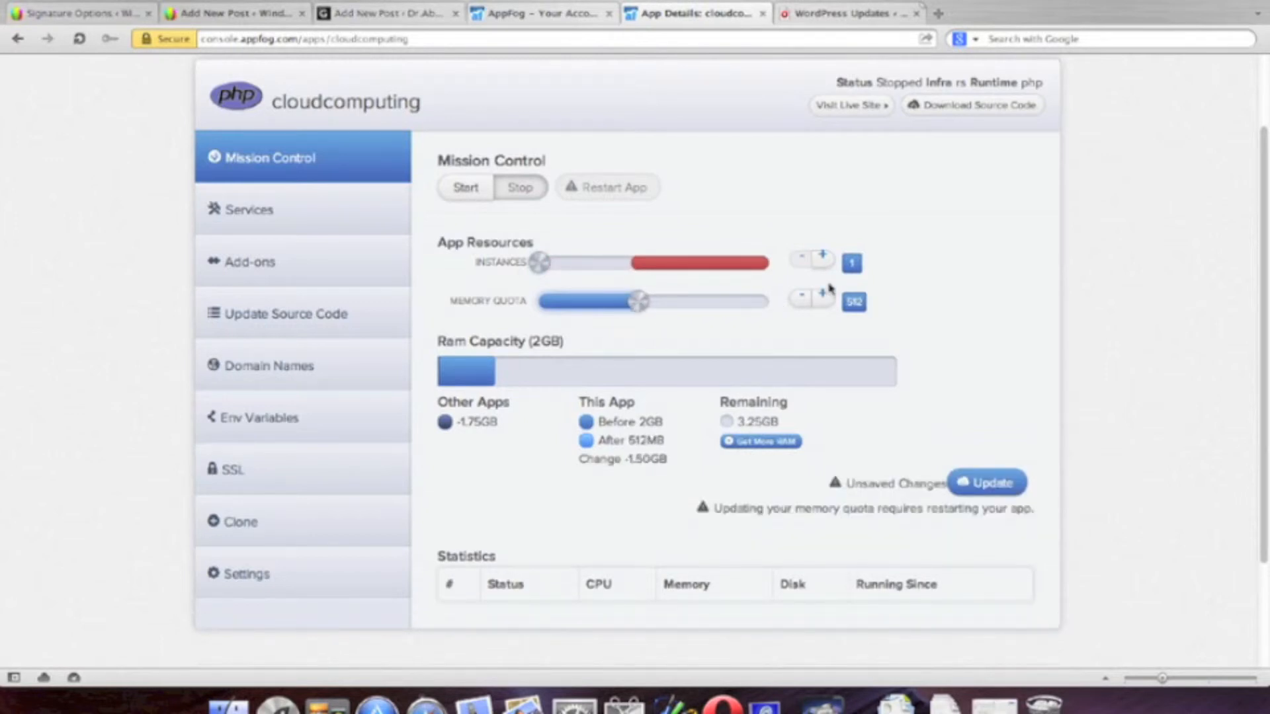
pyautogui.click(465, 188)
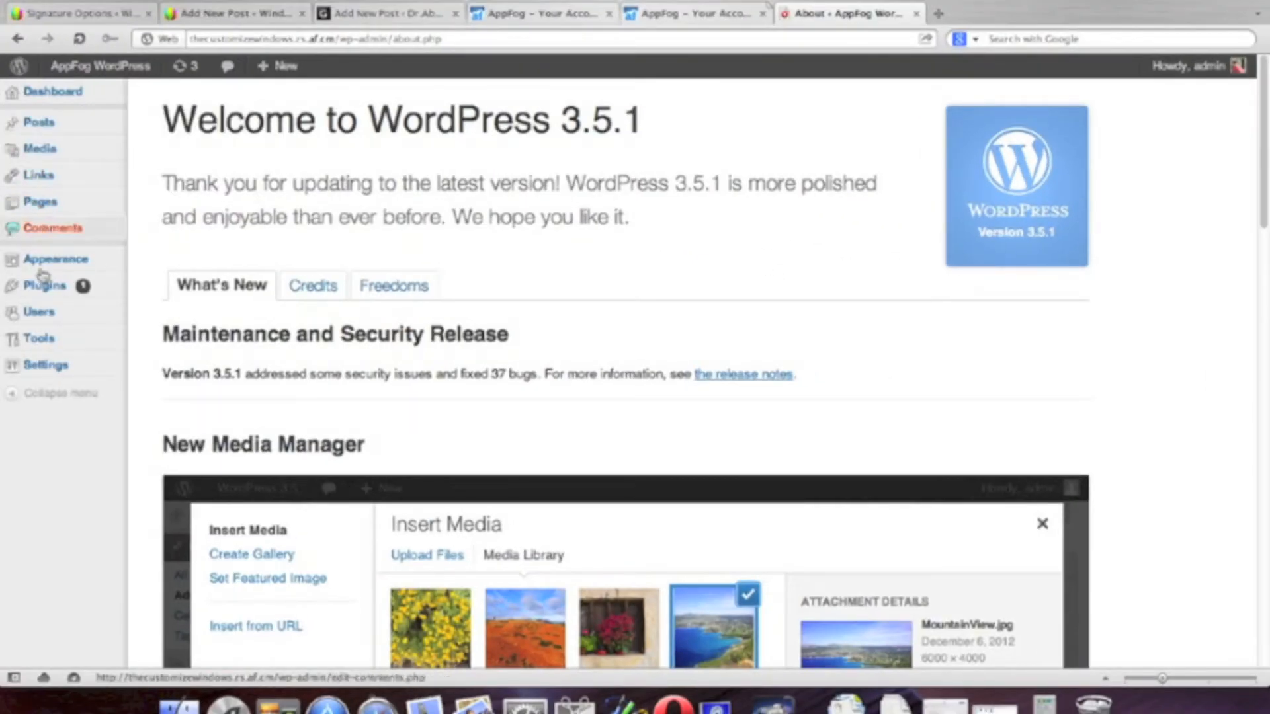
# Step: Open the WordPress General Settings and review the site title, addresses, timezone and date and time formats
pyautogui.moveTo(73, 377)
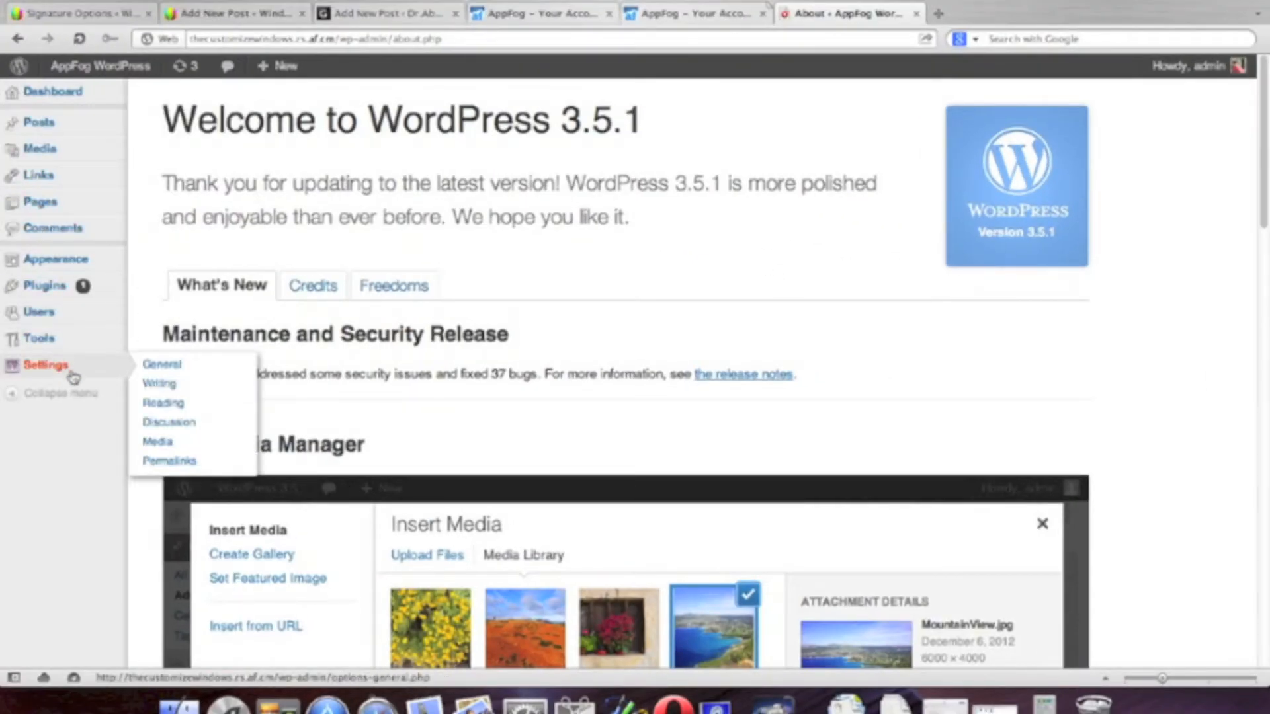
pyautogui.click(161, 365)
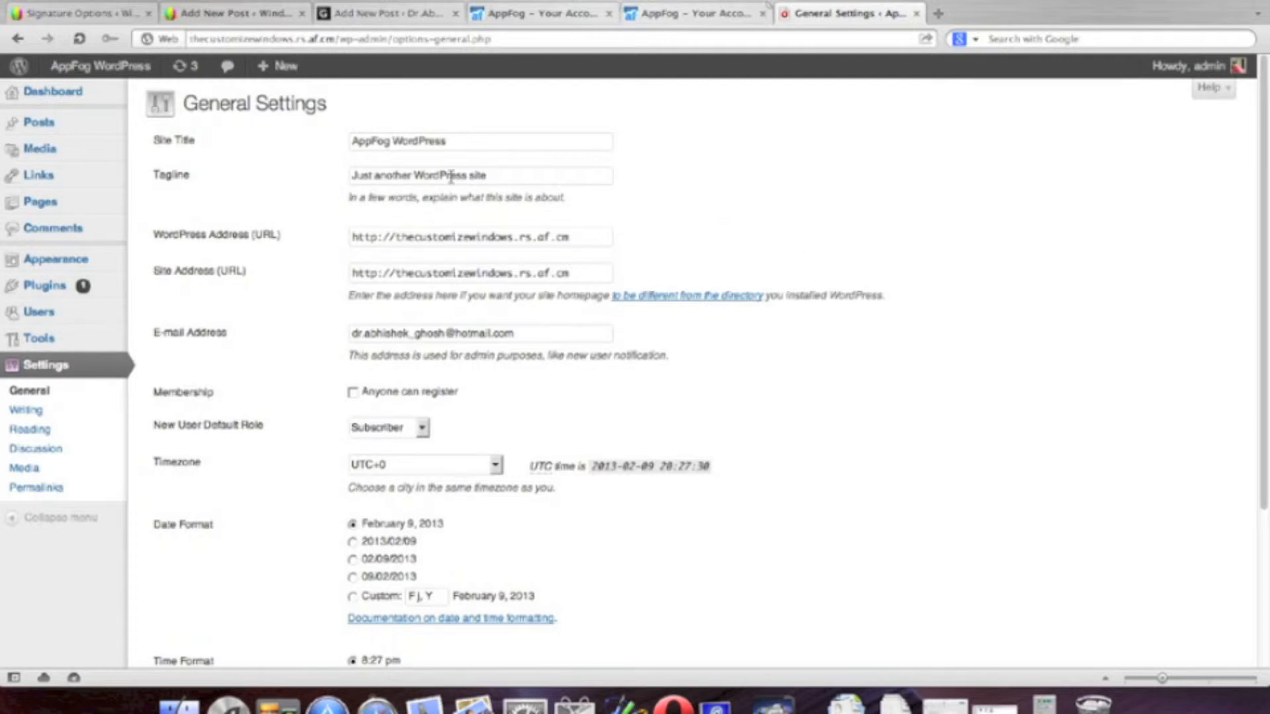
pyautogui.scroll(-5, 749, 329)
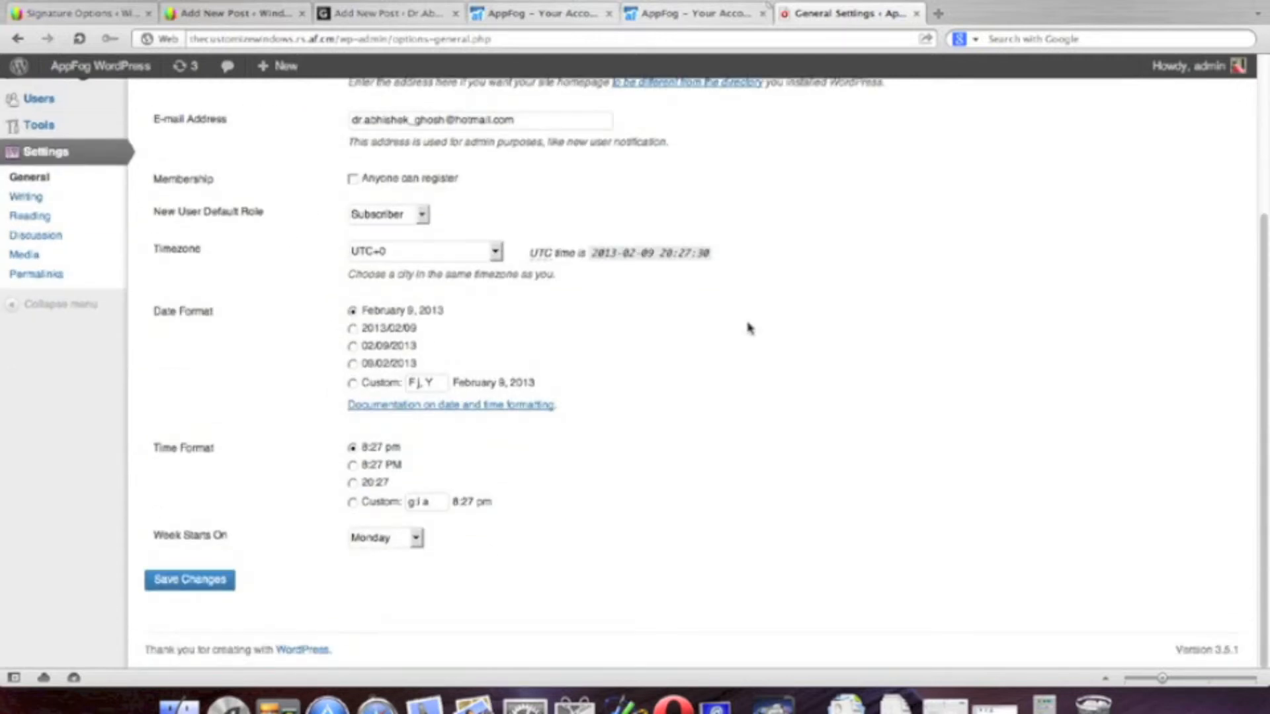
pyautogui.scroll(5, 750, 328)
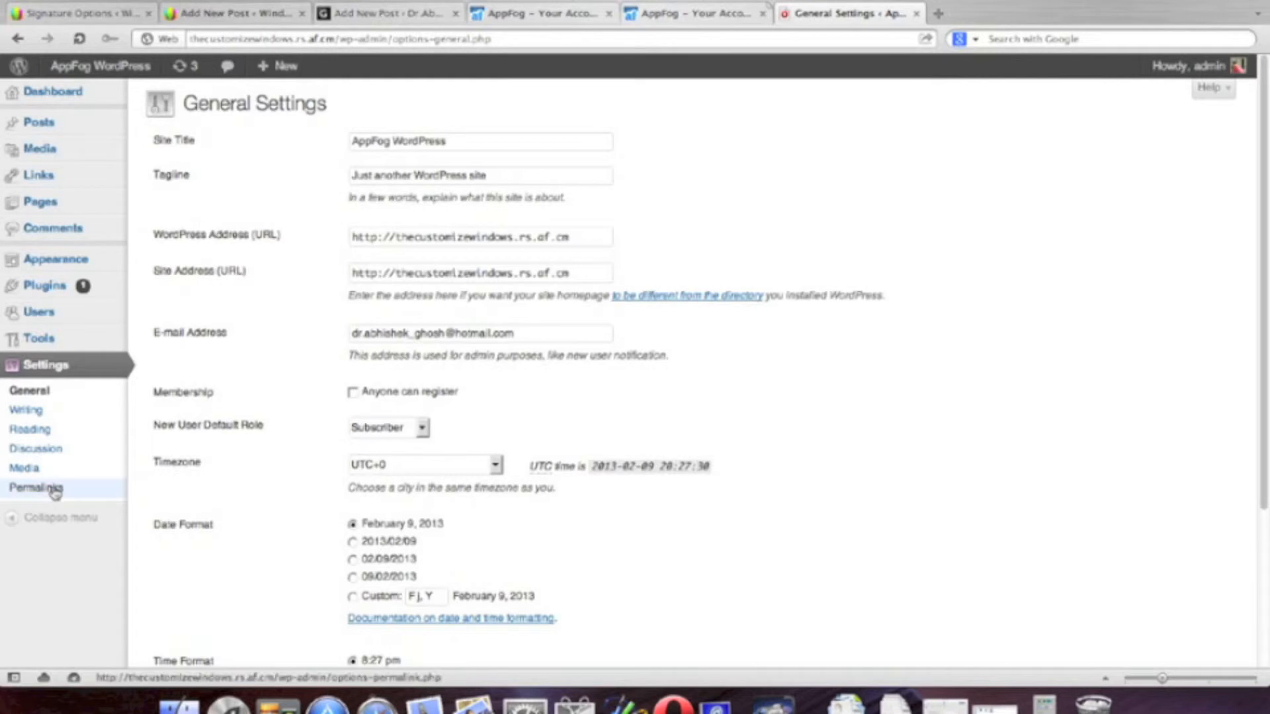
# Step: Open the Permalink Settings and examine the example URL of the Post name structure
pyautogui.click(56, 489)
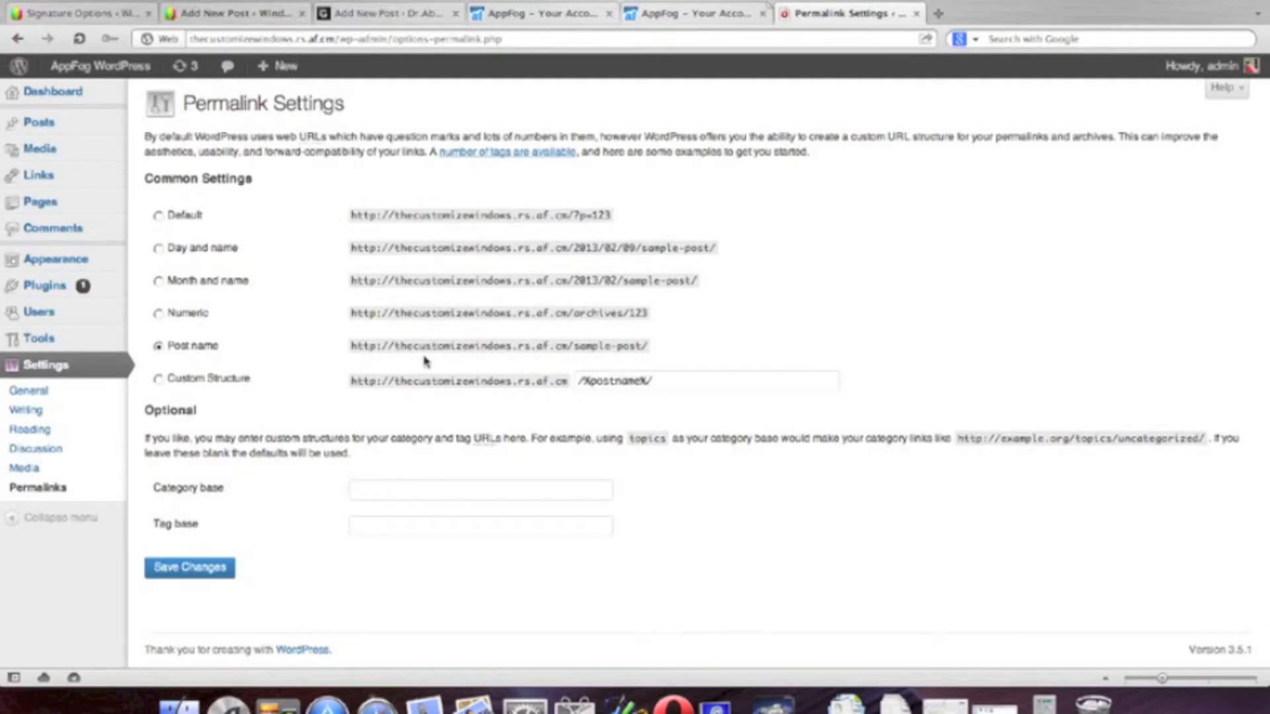
pyautogui.moveTo(401, 351); pyautogui.dragTo(667, 346)
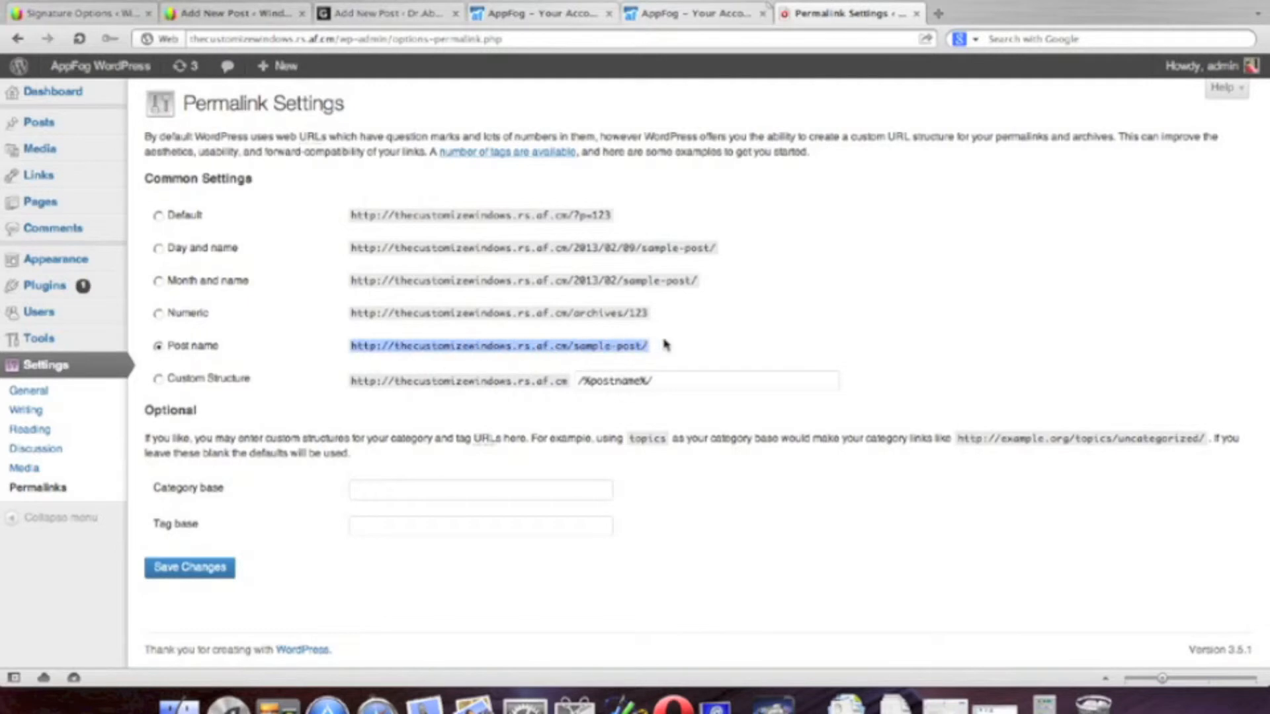
pyautogui.click(729, 343)
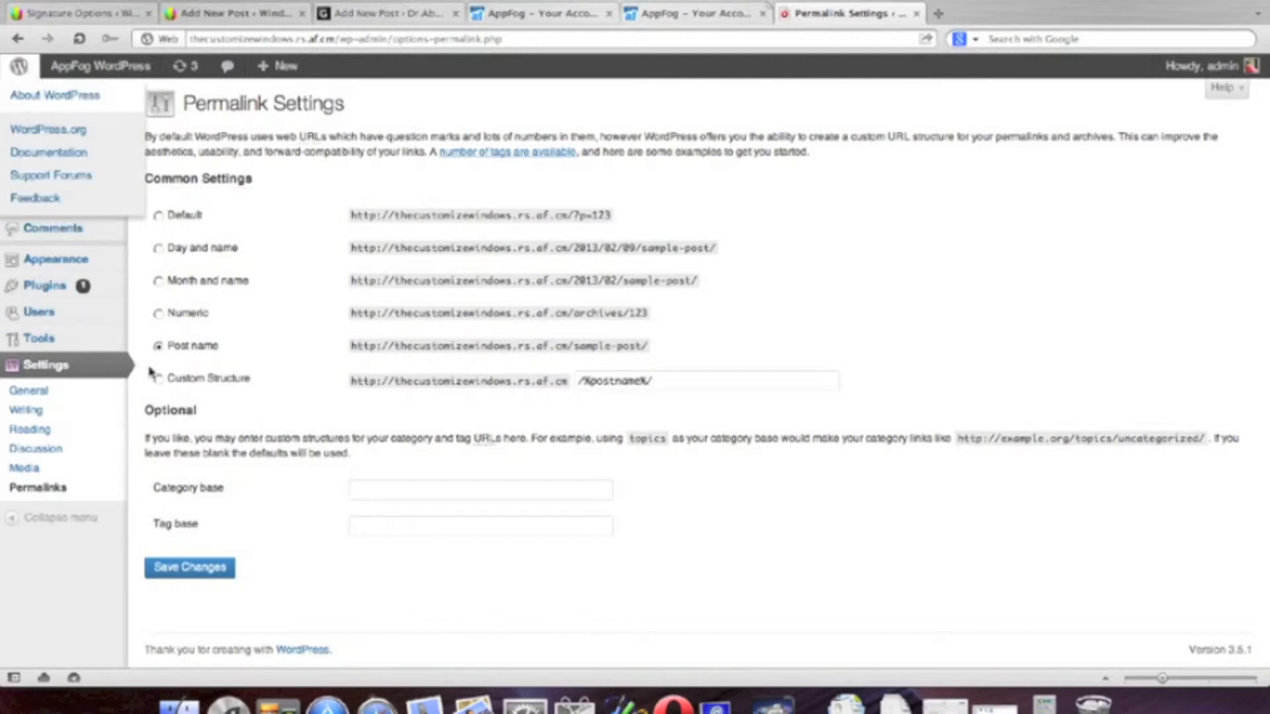
# Step: Open the live AppFog WordPress site in a new tab and view its home page
pyautogui.moveTo(96, 66)
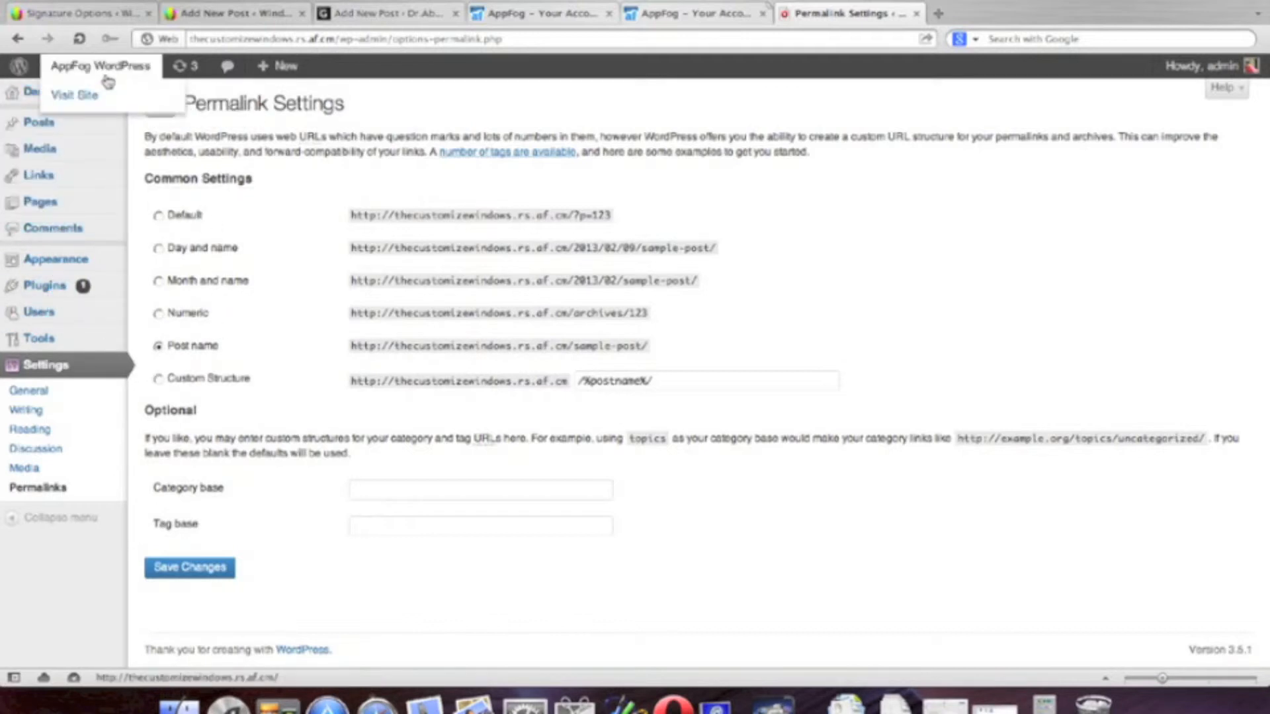
pyautogui.rightClick(101, 102)
pyautogui.click(192, 141)
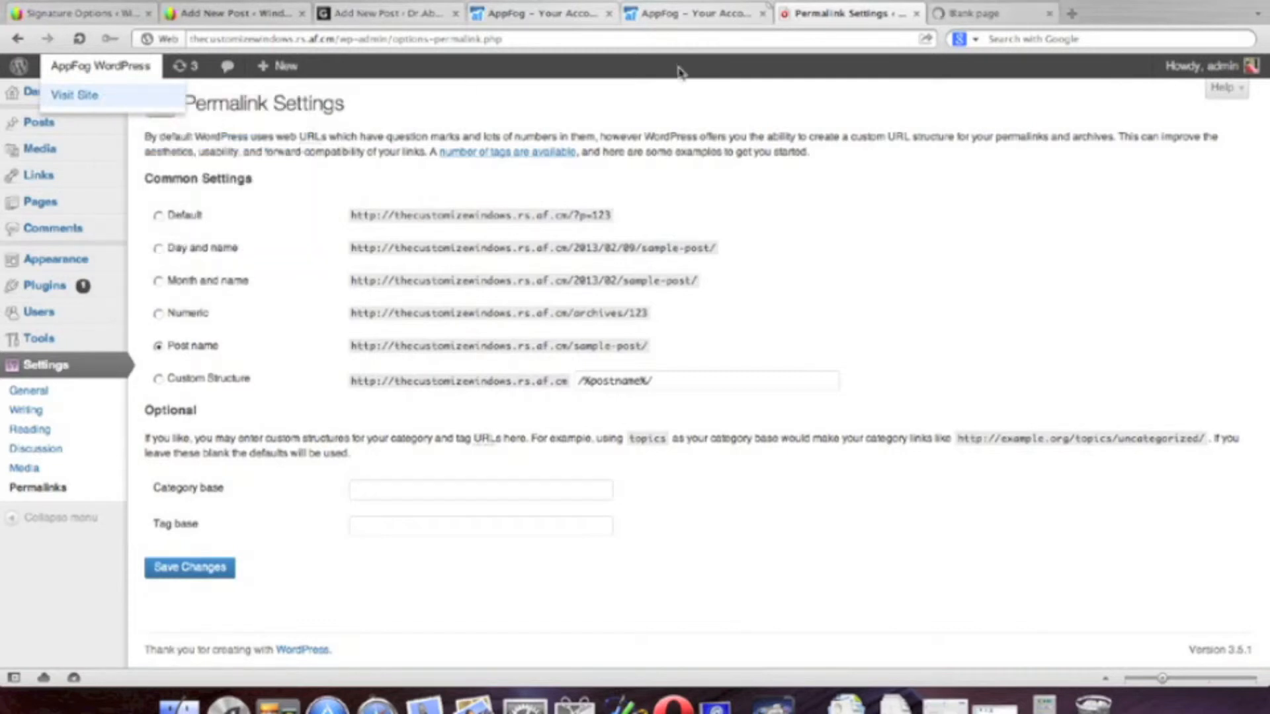
pyautogui.click(972, 22)
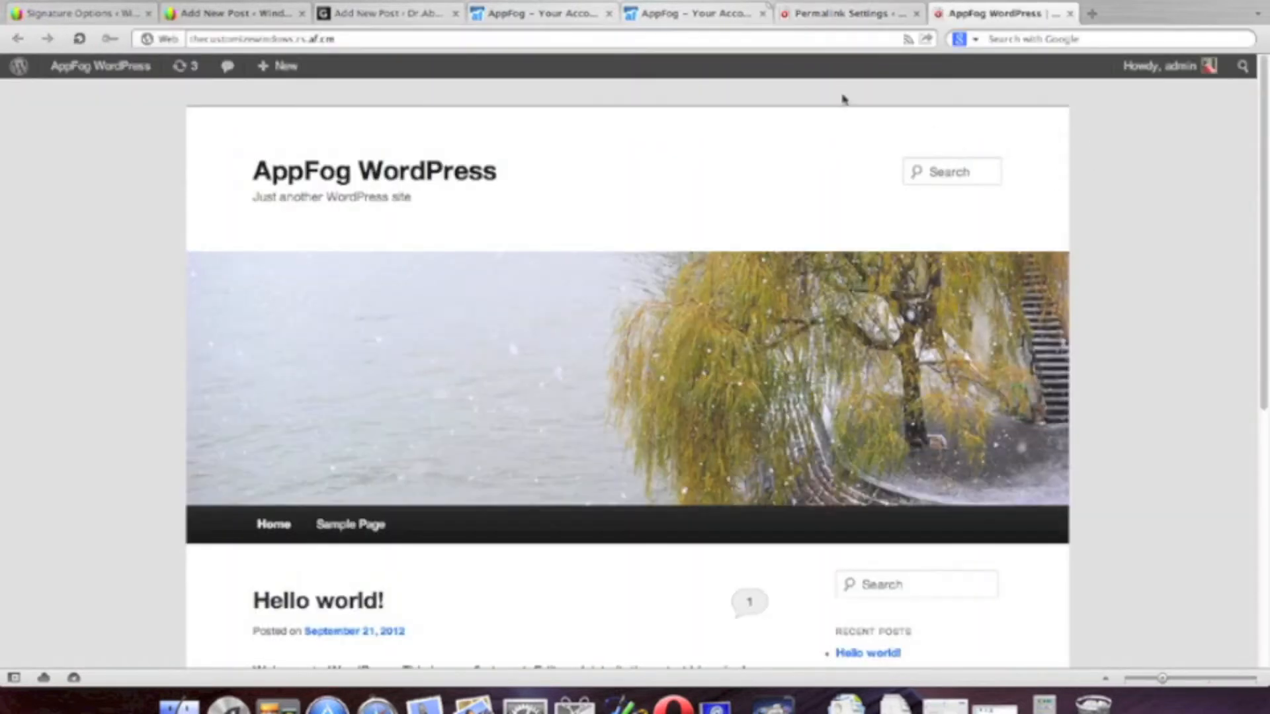
# Step: Return to the WordPress admin and open the Manage Themes page to look through the available themes
pyautogui.click(803, 23)
pyautogui.moveTo(106, 260)
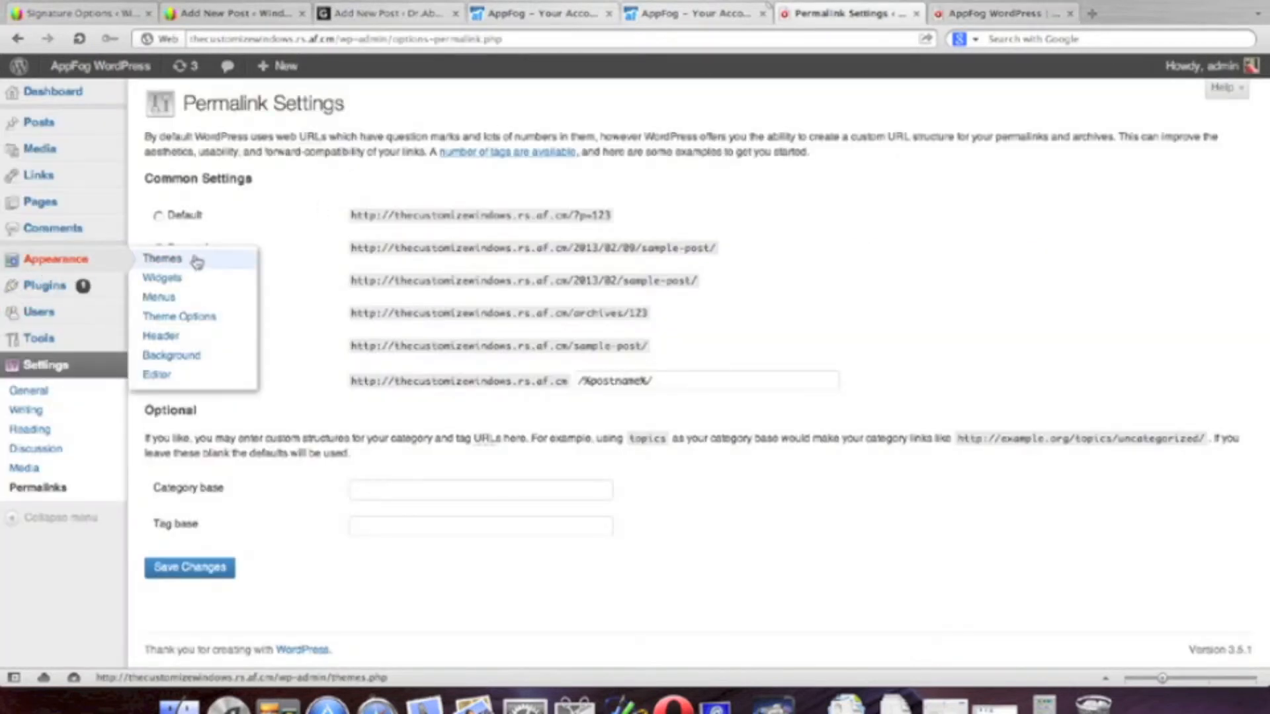
pyautogui.click(197, 261)
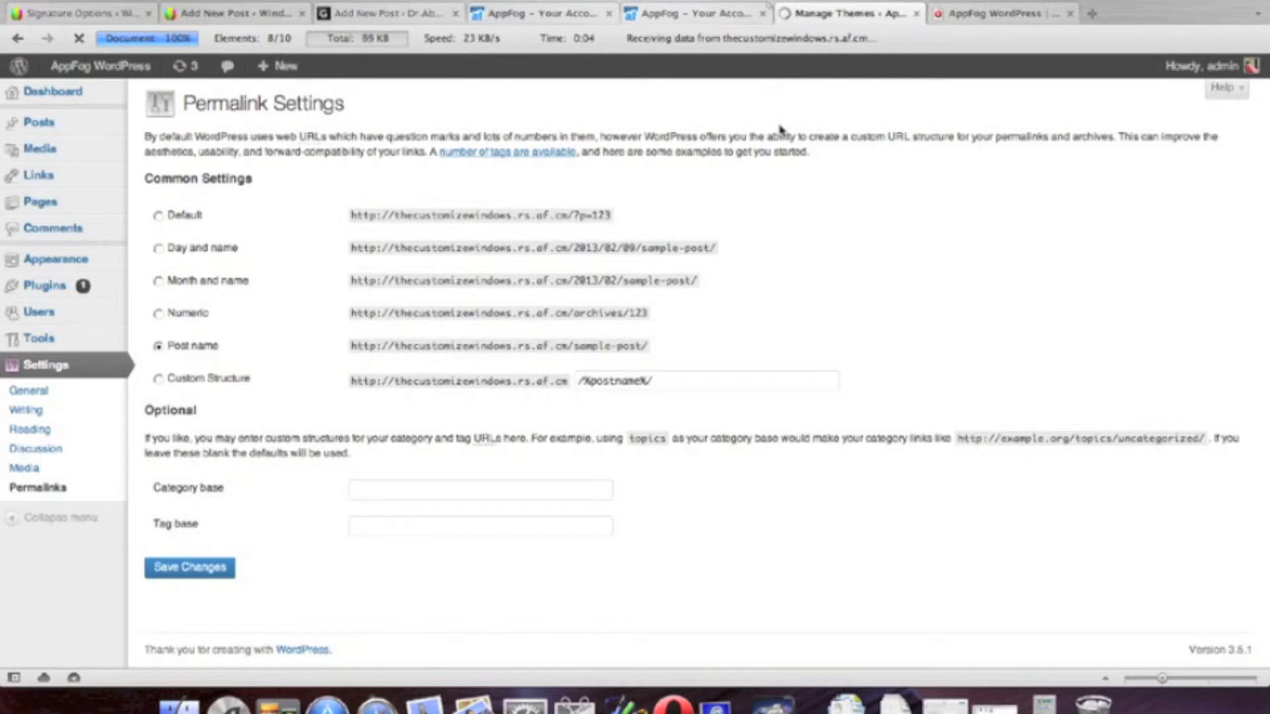
pyautogui.scroll(-5, 788, 220)
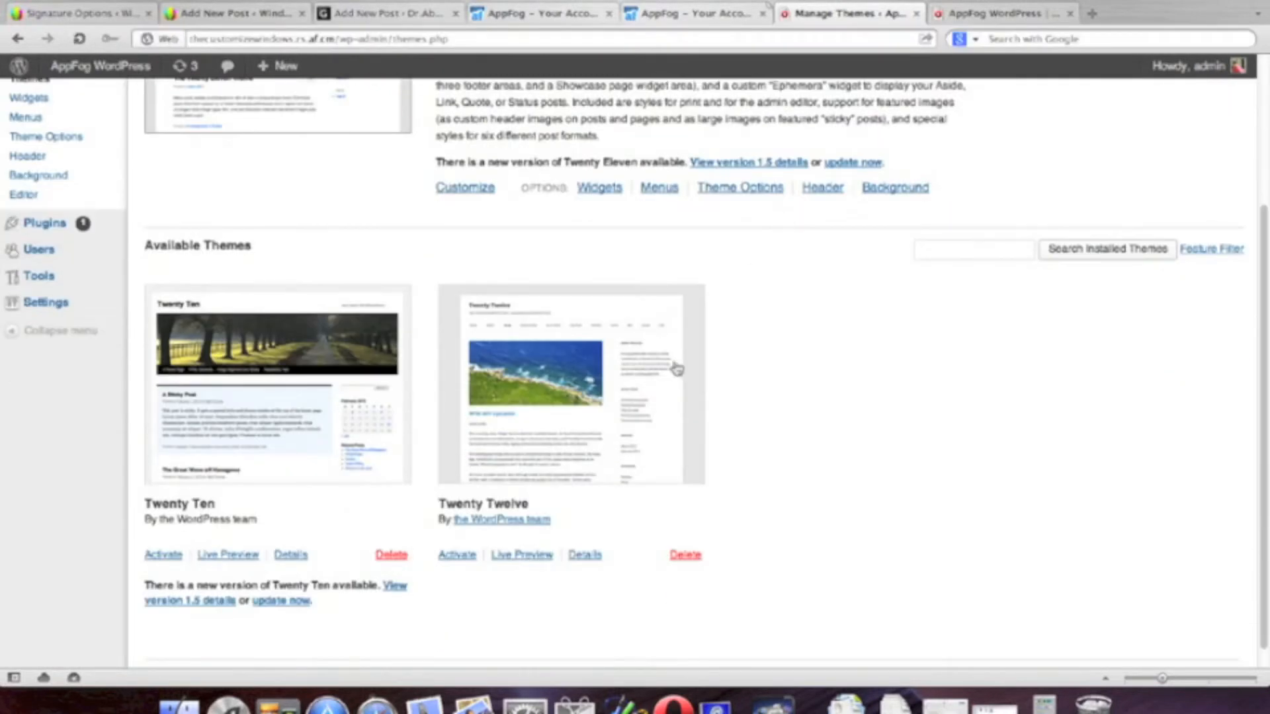
# Step: Activate the Twenty Twelve theme and reload the live AppFog WordPress site to view it
pyautogui.click(579, 419)
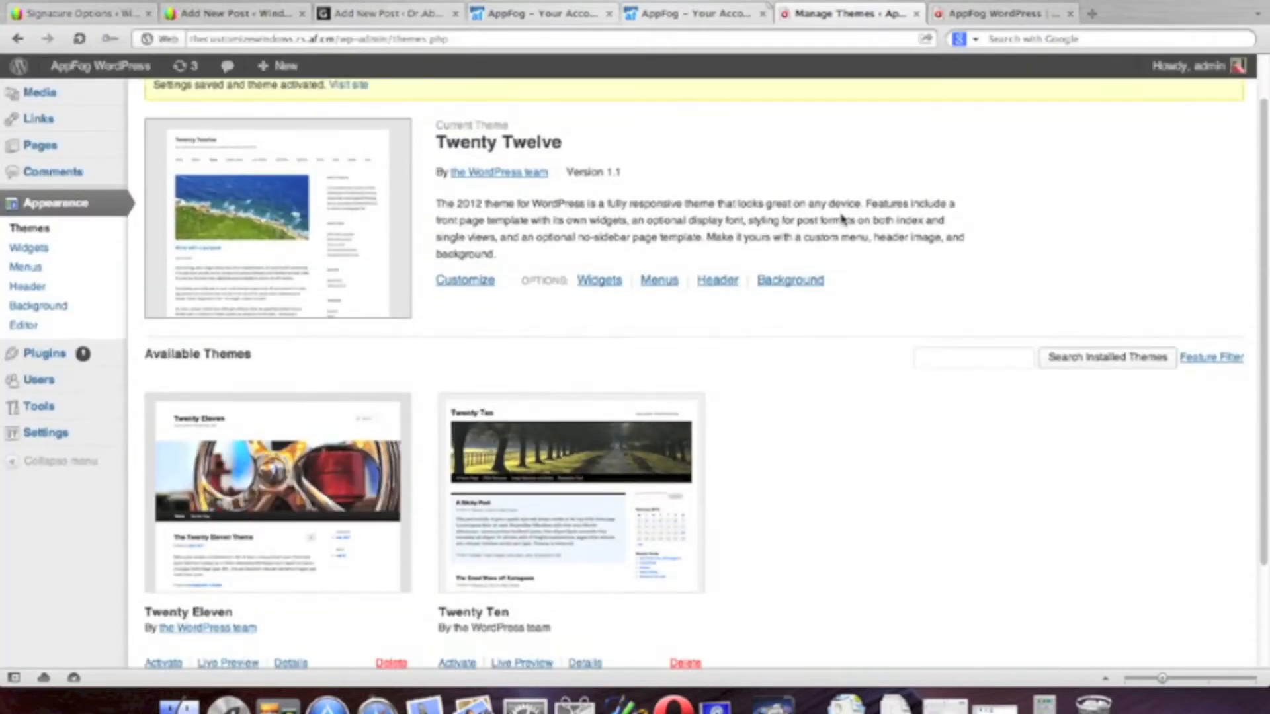
pyautogui.click(987, 10)
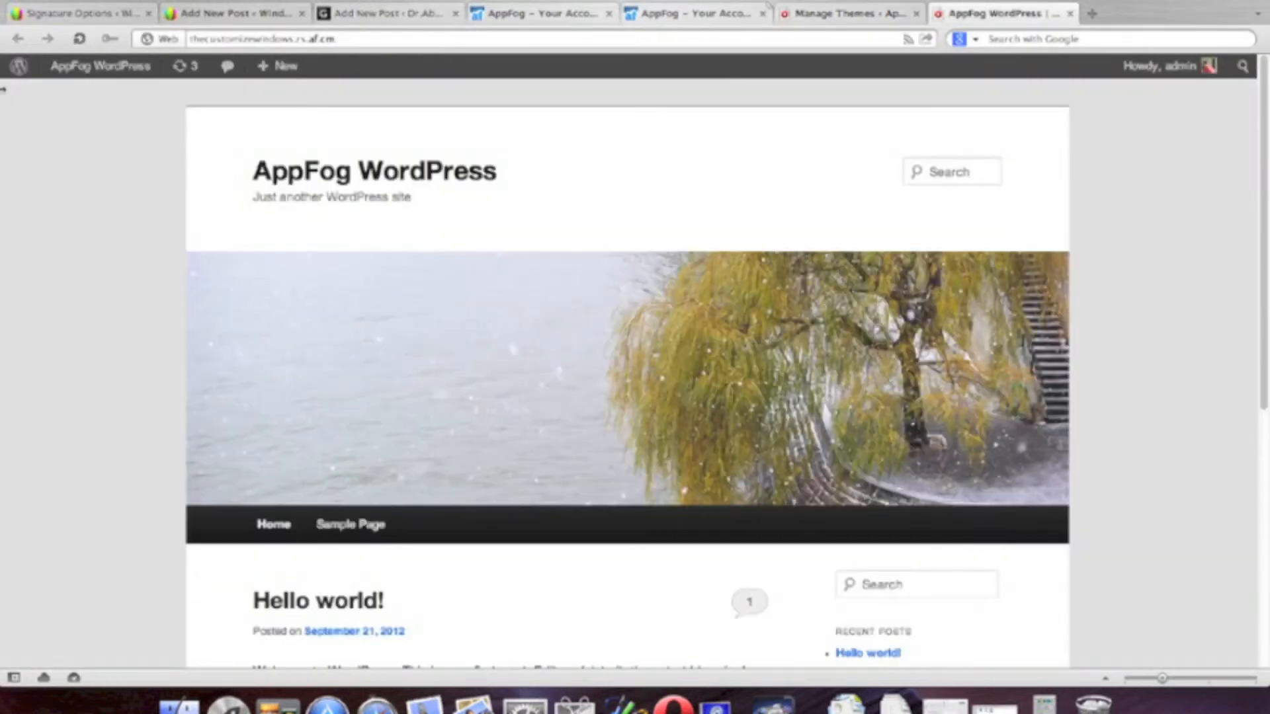
pyautogui.click(80, 38)
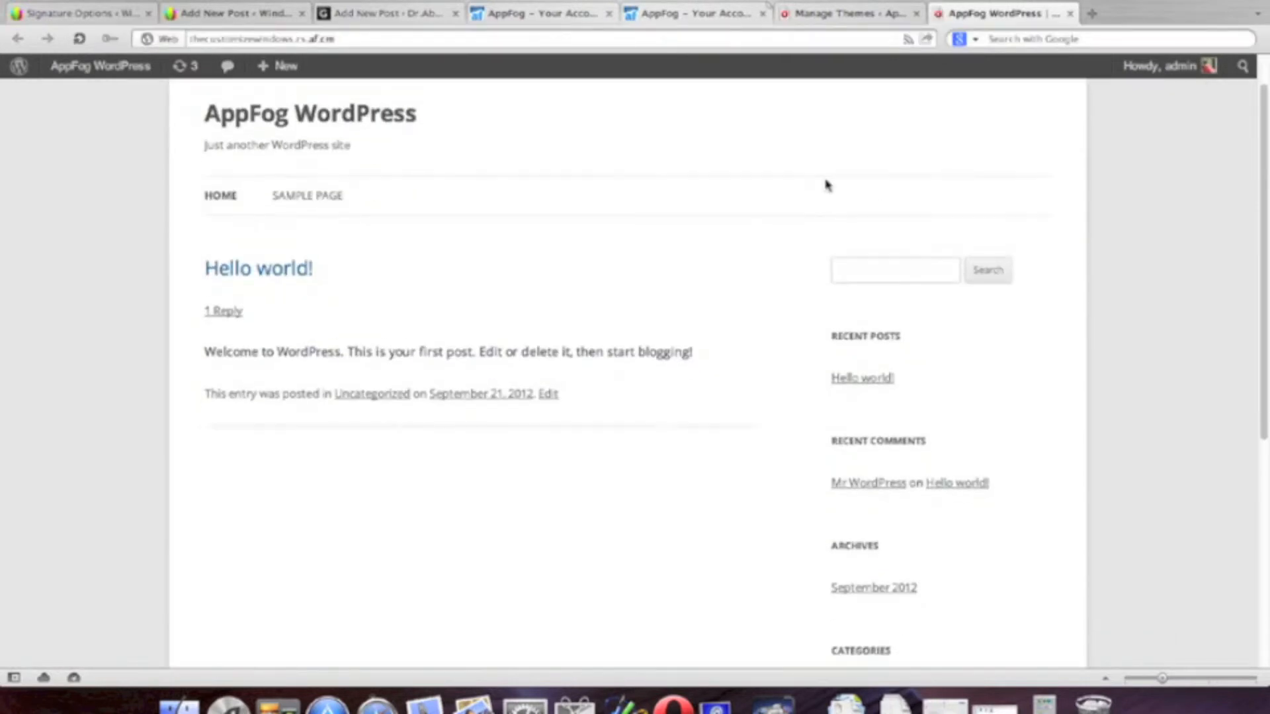
# Step: Search for "wp-super cache" among new plugins in the WordPress admin, then install and activate WP Super Cache
pyautogui.click(843, 14)
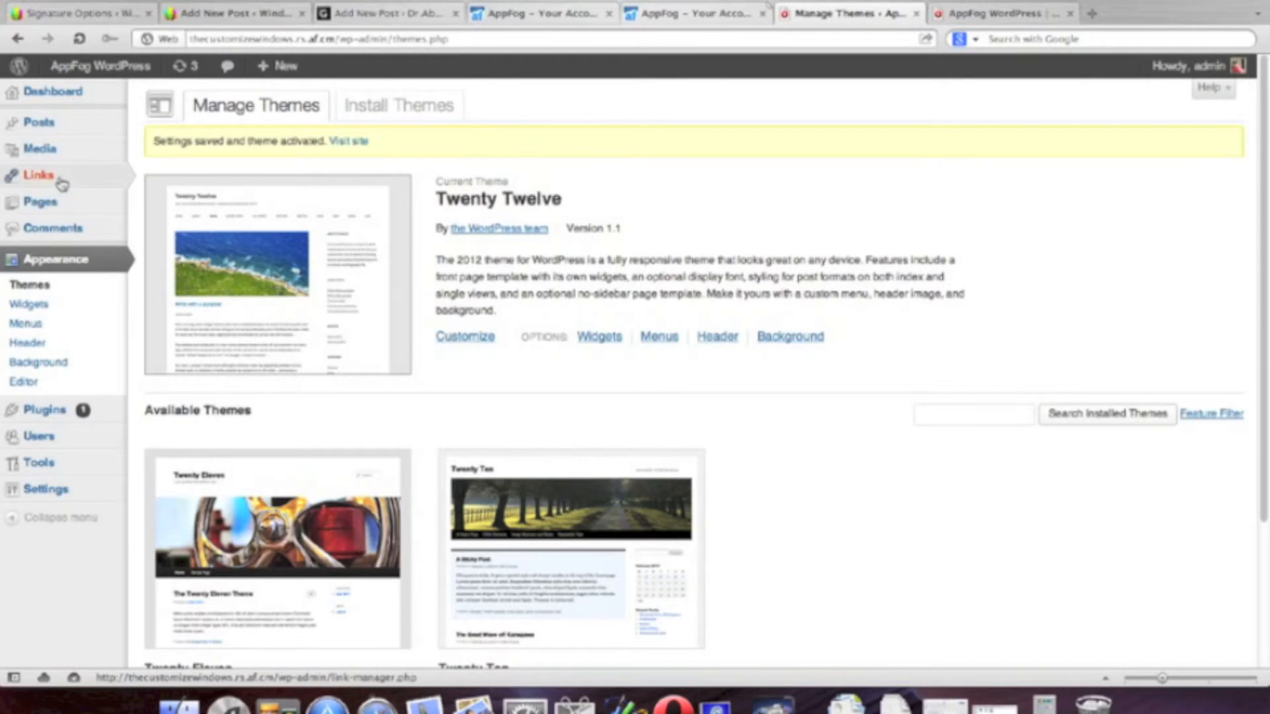
pyautogui.moveTo(64, 425)
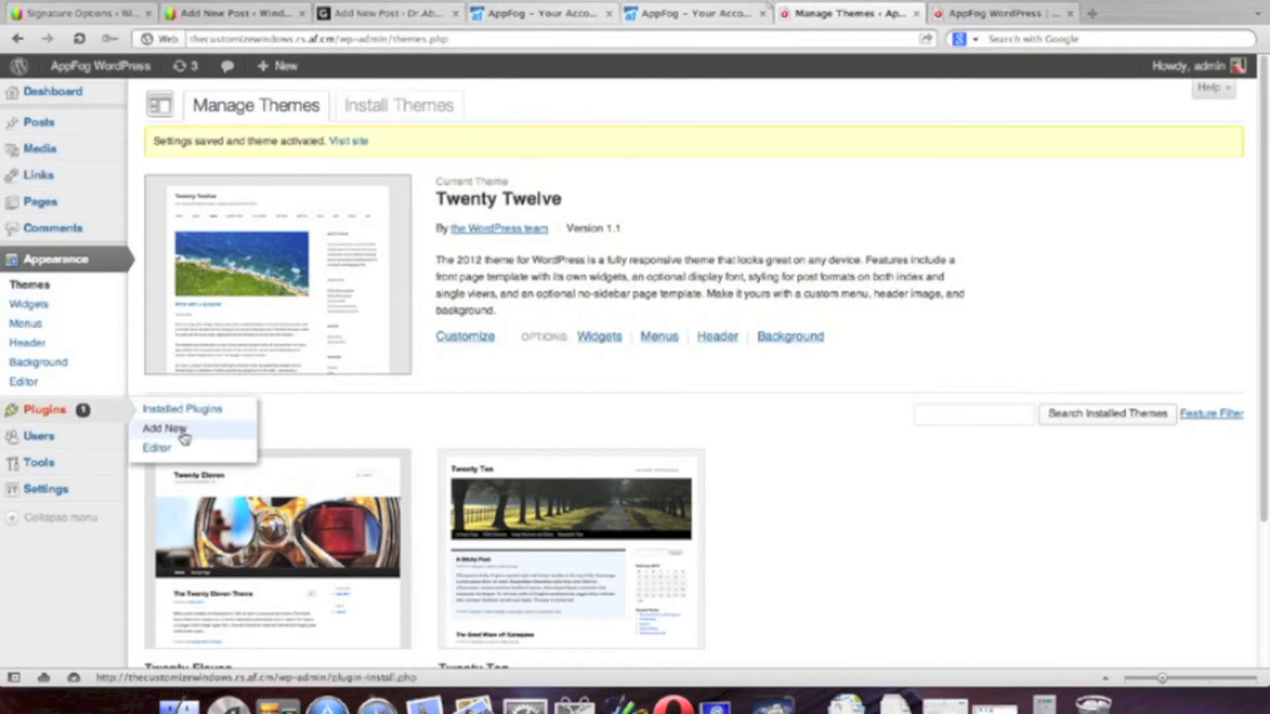
pyautogui.click(180, 436)
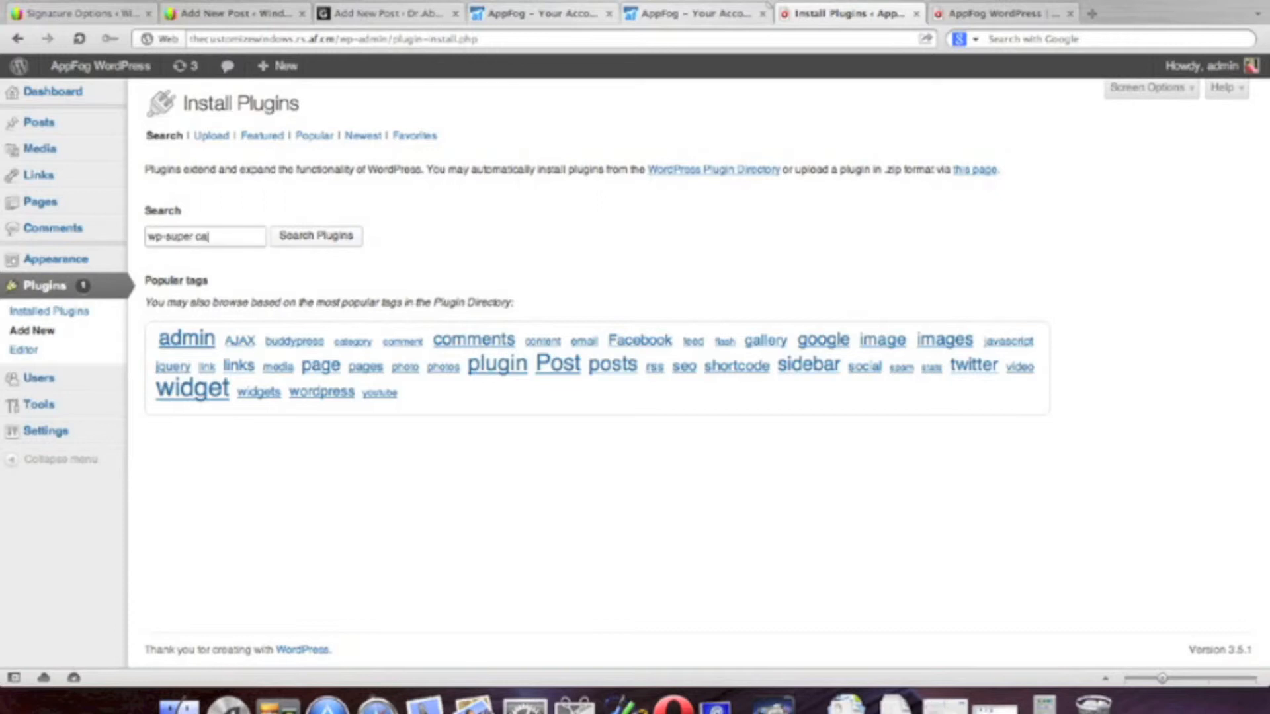
pyautogui.press('Return')
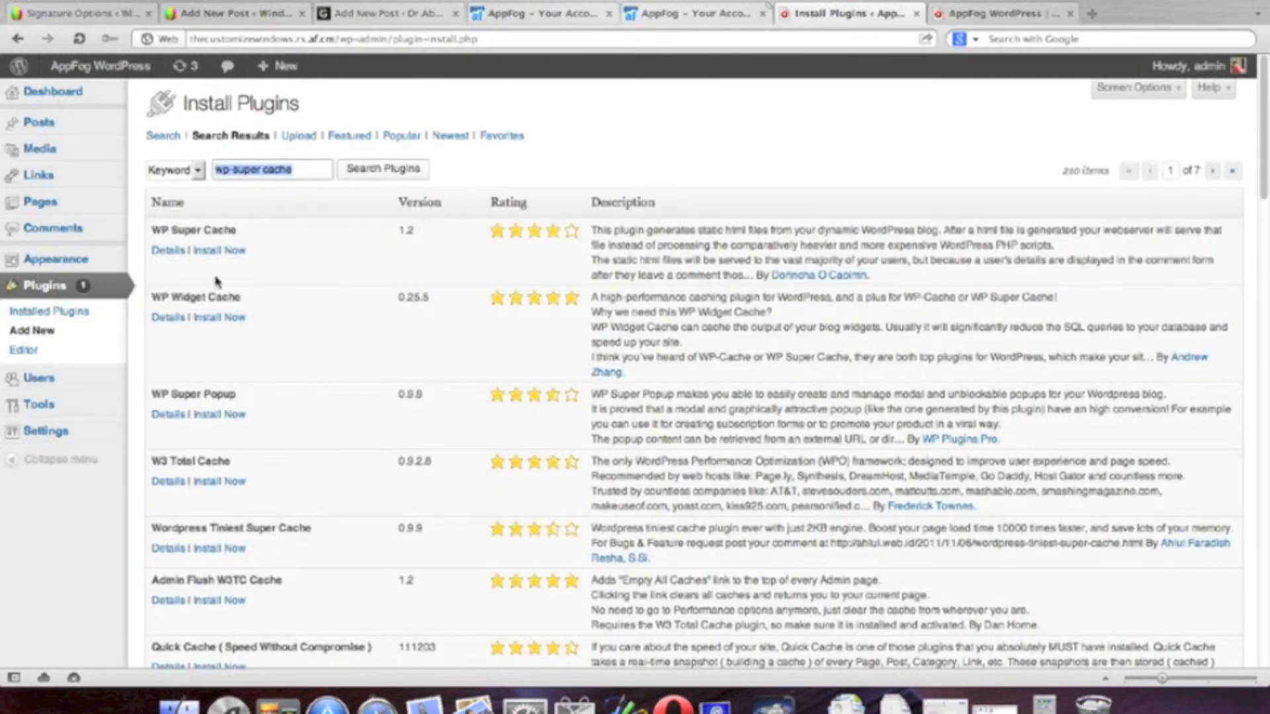
pyautogui.click(219, 251)
pyautogui.click(759, 140)
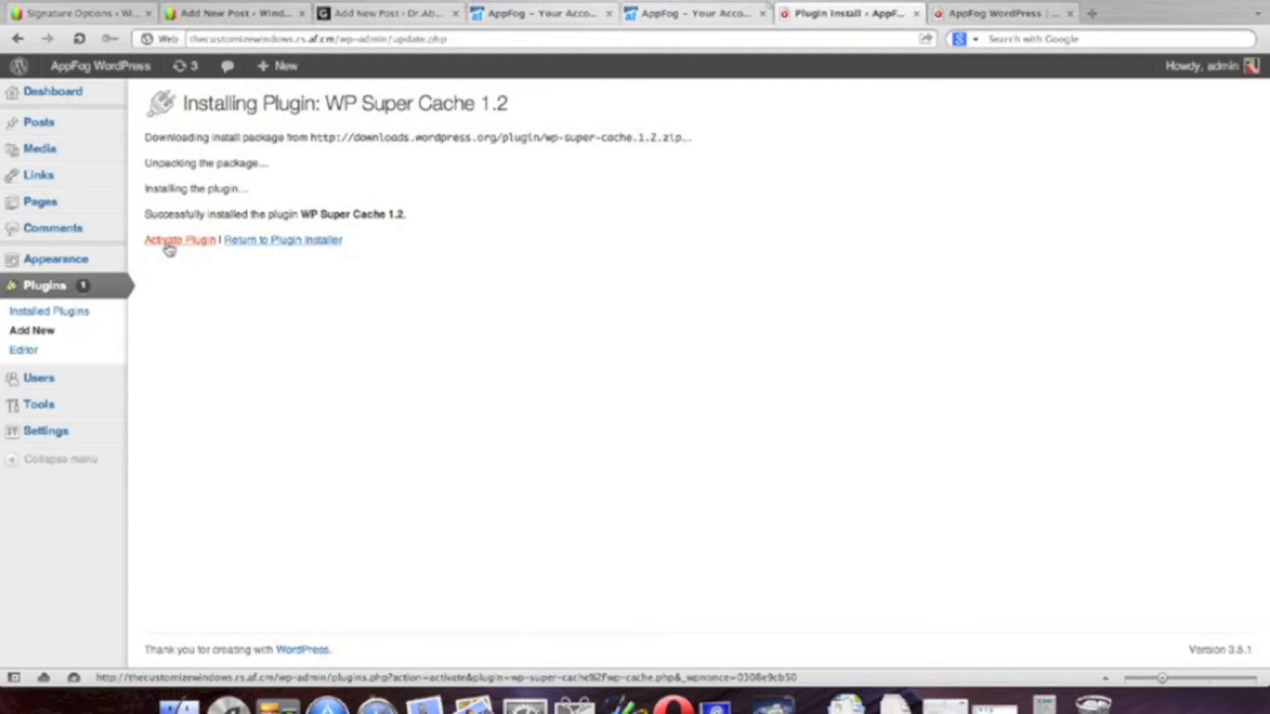
pyautogui.click(171, 240)
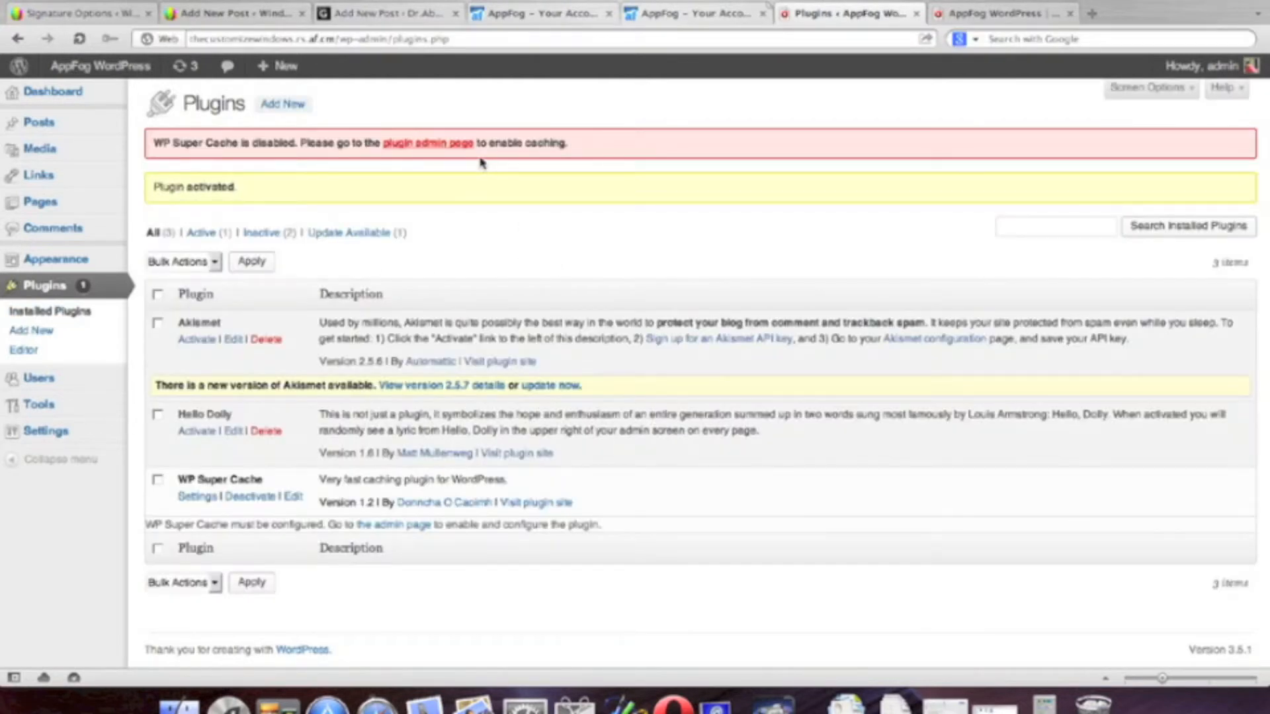
# Step: Open the WP Super Cache settings, turn caching on and update the status
pyautogui.click(456, 144)
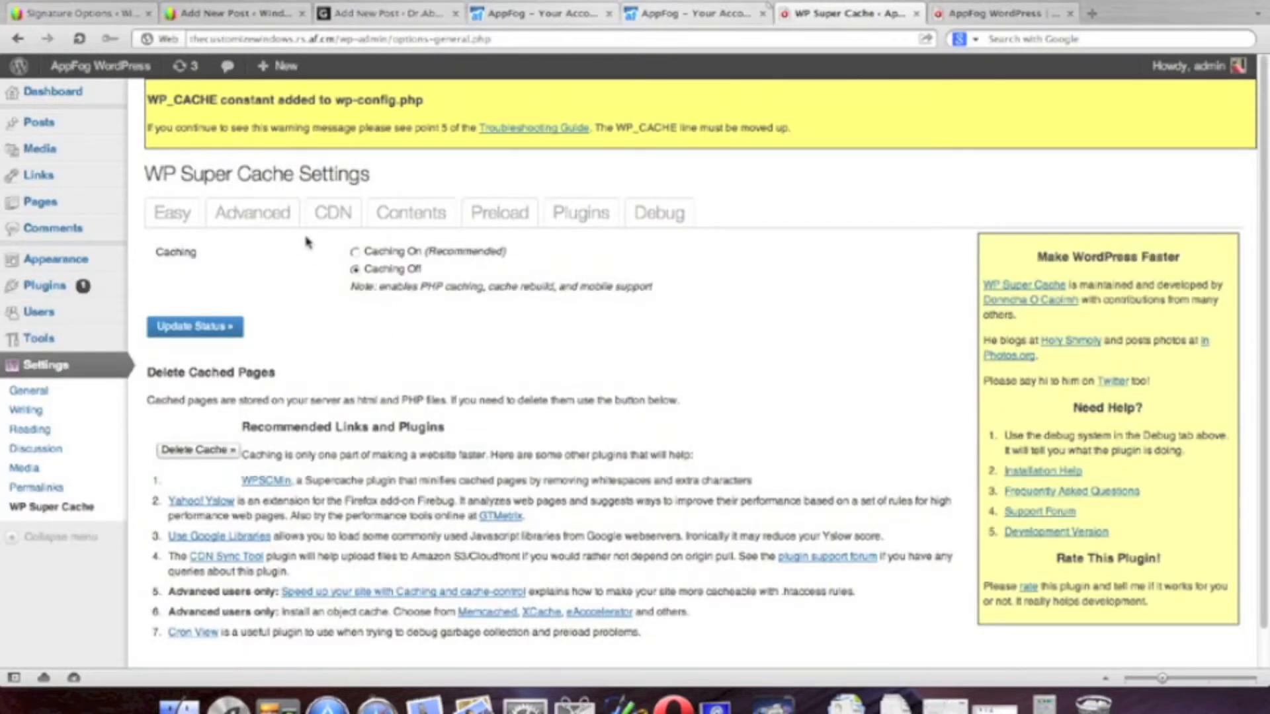
pyautogui.click(356, 252)
pyautogui.click(230, 329)
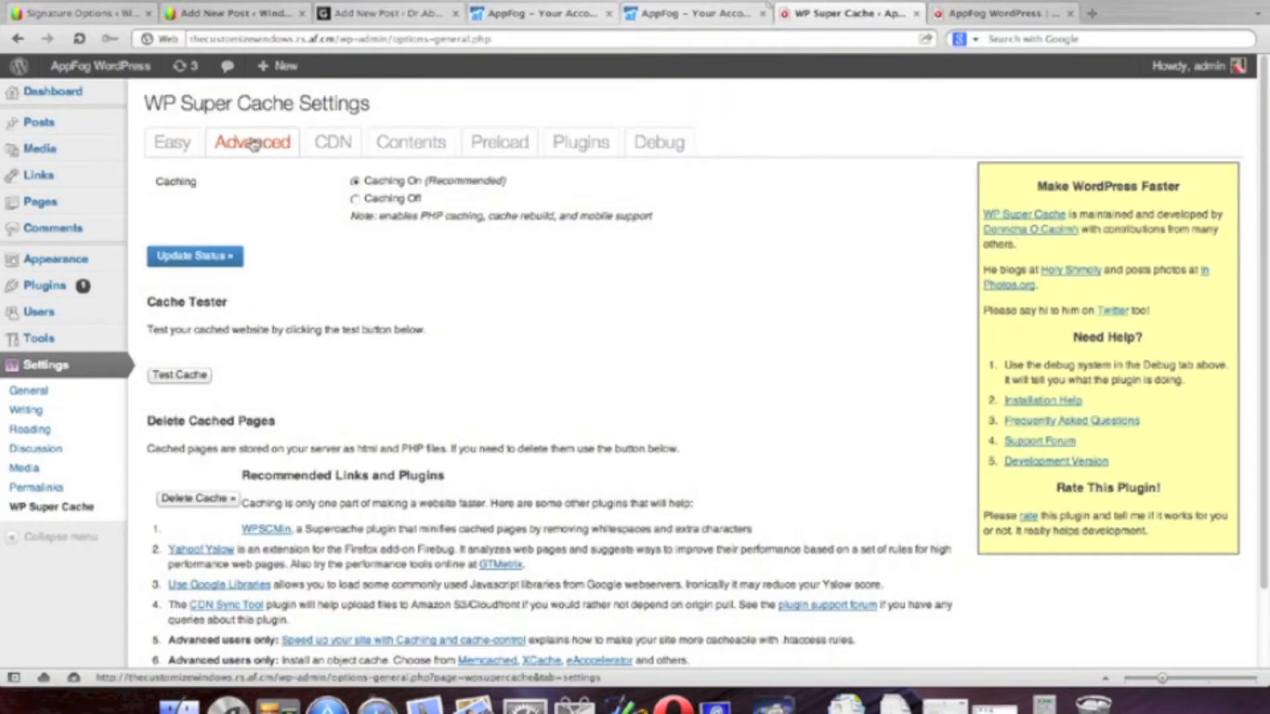
# Step: In the Advanced cache settings, choose mod_rewrite to serve cache files, enable "Don't cache pages for known users" and update the status
pyautogui.click(255, 152)
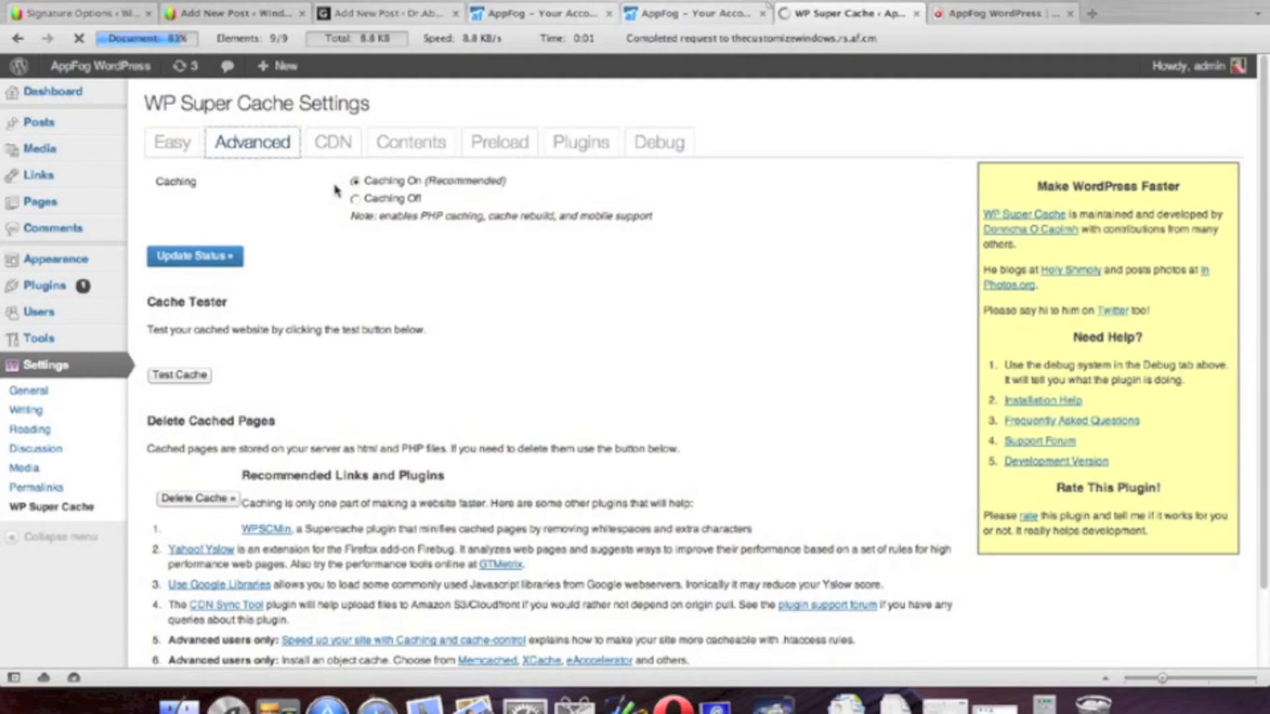
pyautogui.click(356, 217)
pyautogui.scroll(-3, 356, 222)
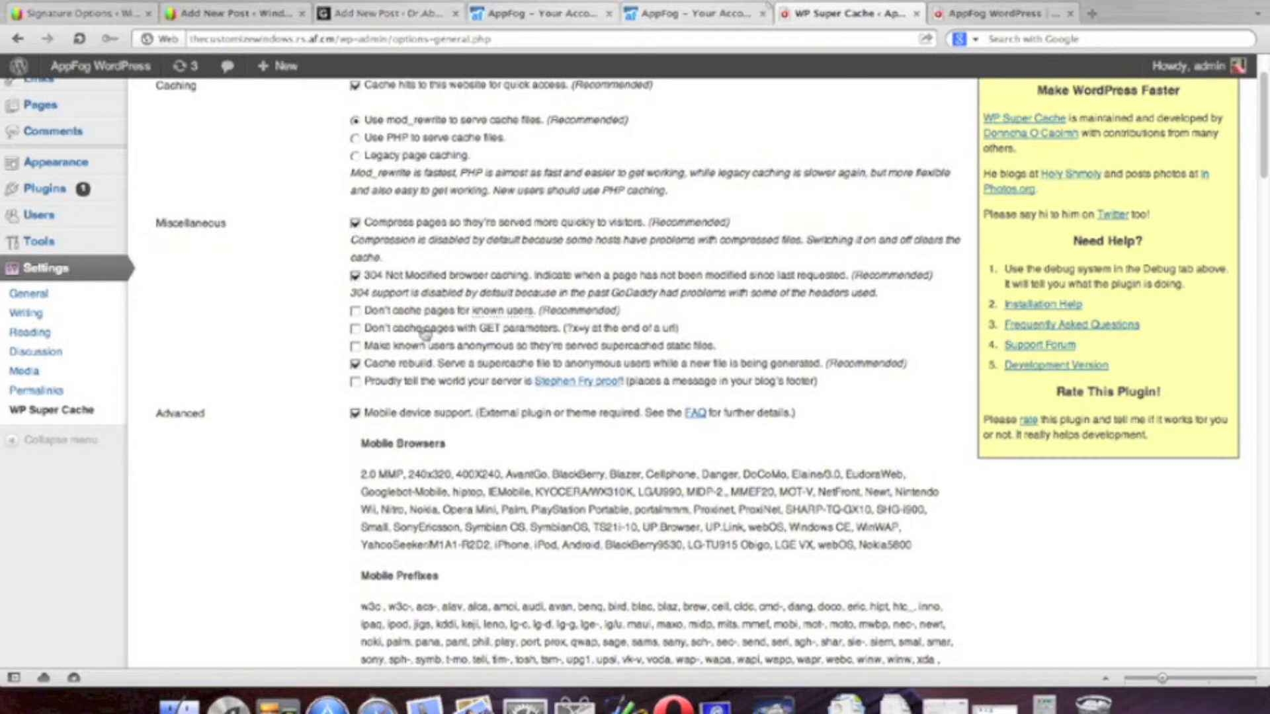
pyautogui.scroll(-2, 423, 334)
pyautogui.click(355, 245)
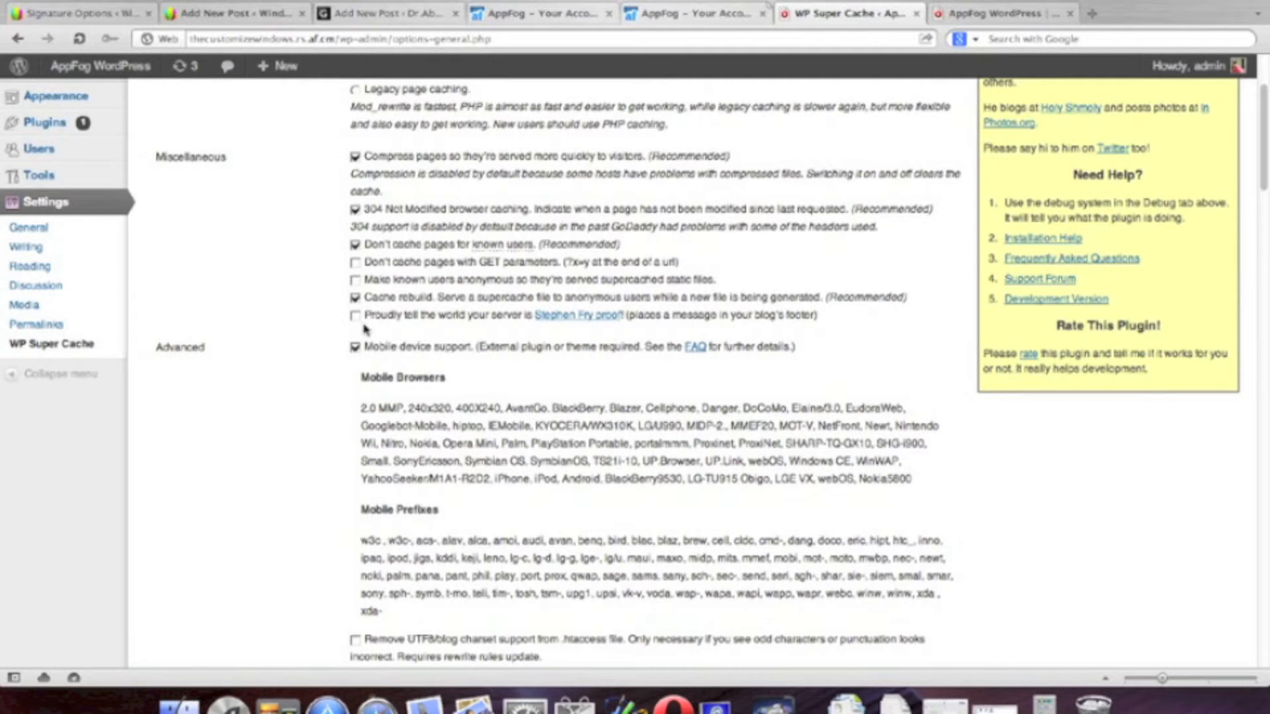
pyautogui.scroll(-2, 444, 338)
pyautogui.scroll(-9, 518, 320)
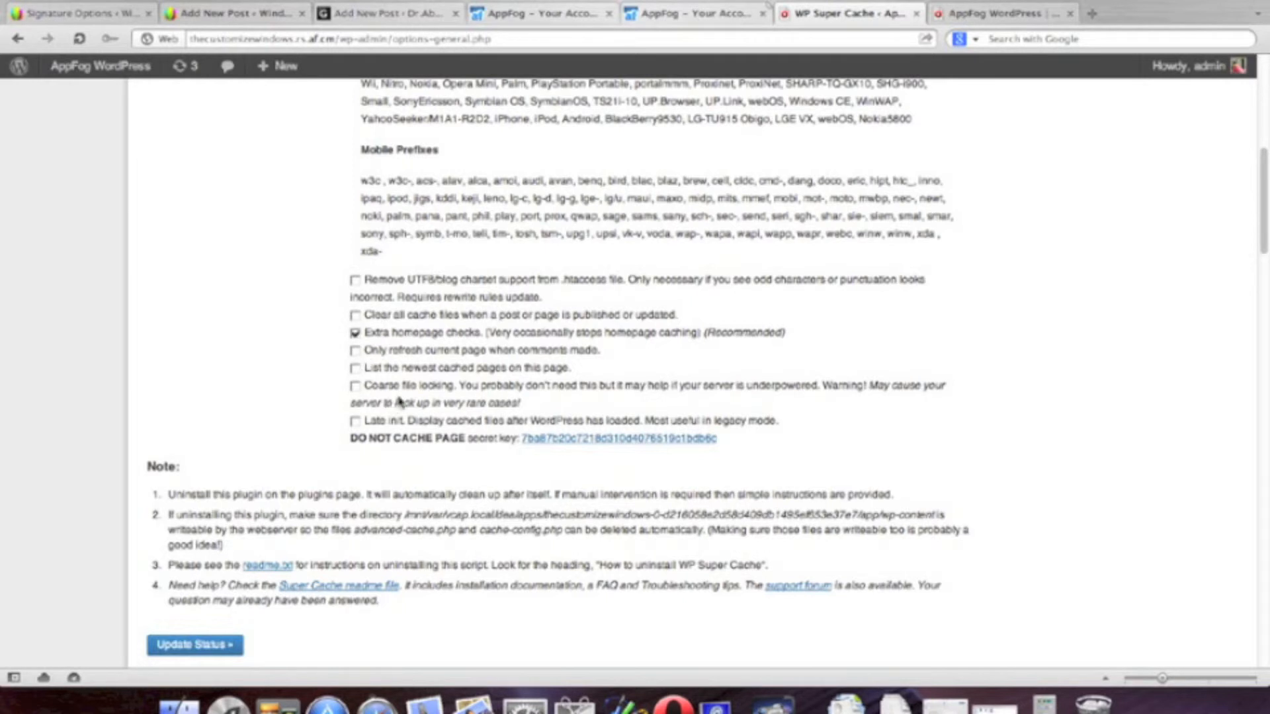
pyautogui.scroll(-2, 401, 408)
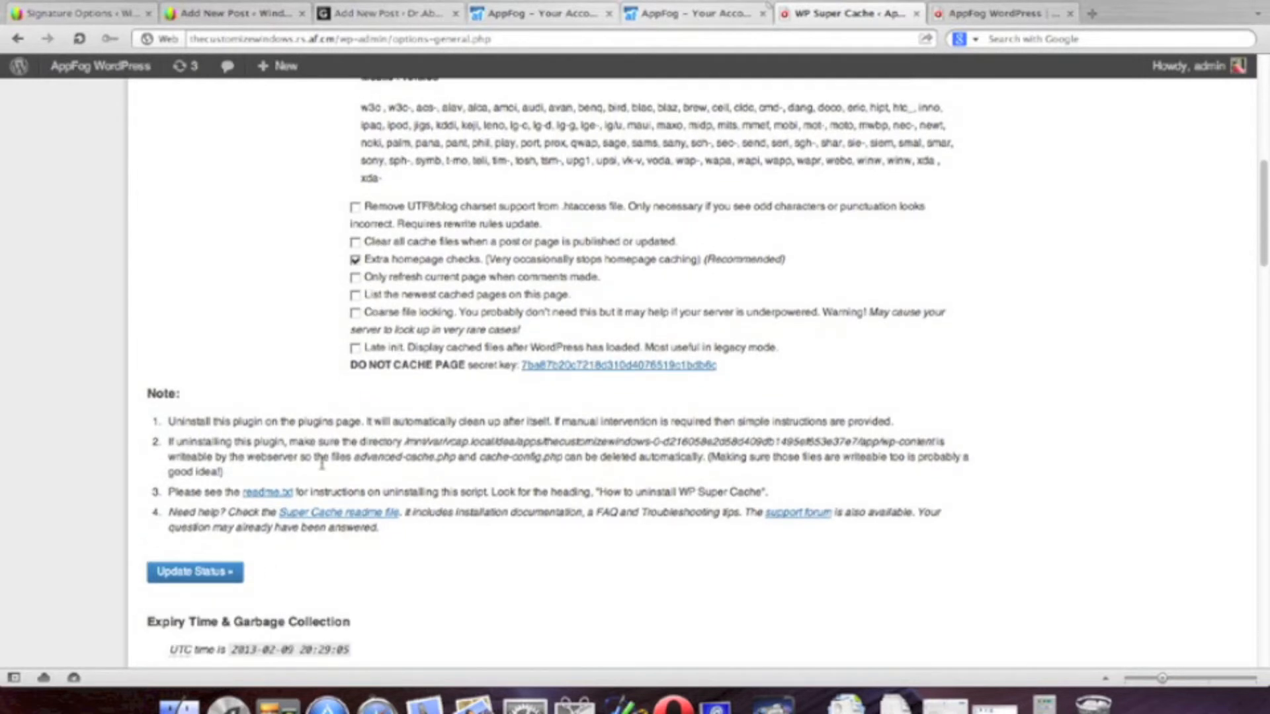
pyautogui.click(238, 575)
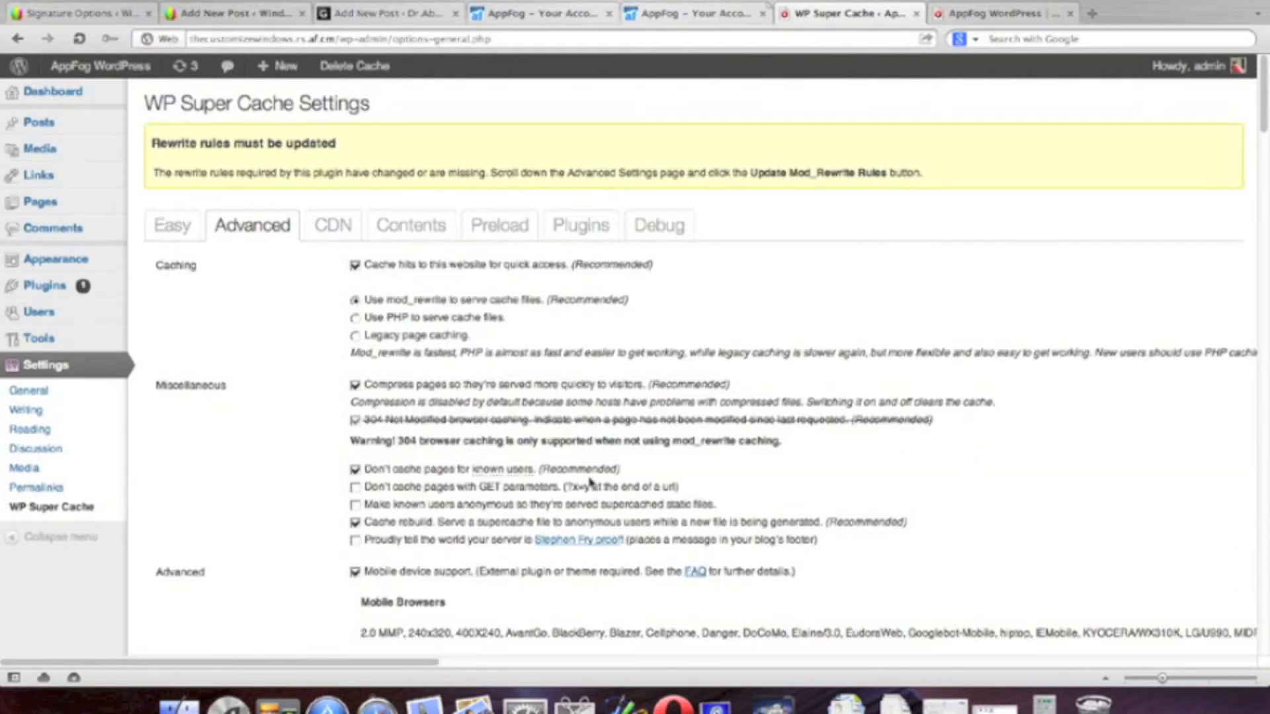
# Step: Update the plugin's Mod_Rewrite rules and dismiss the garbage collection warning
pyautogui.scroll(-20, 582, 490)
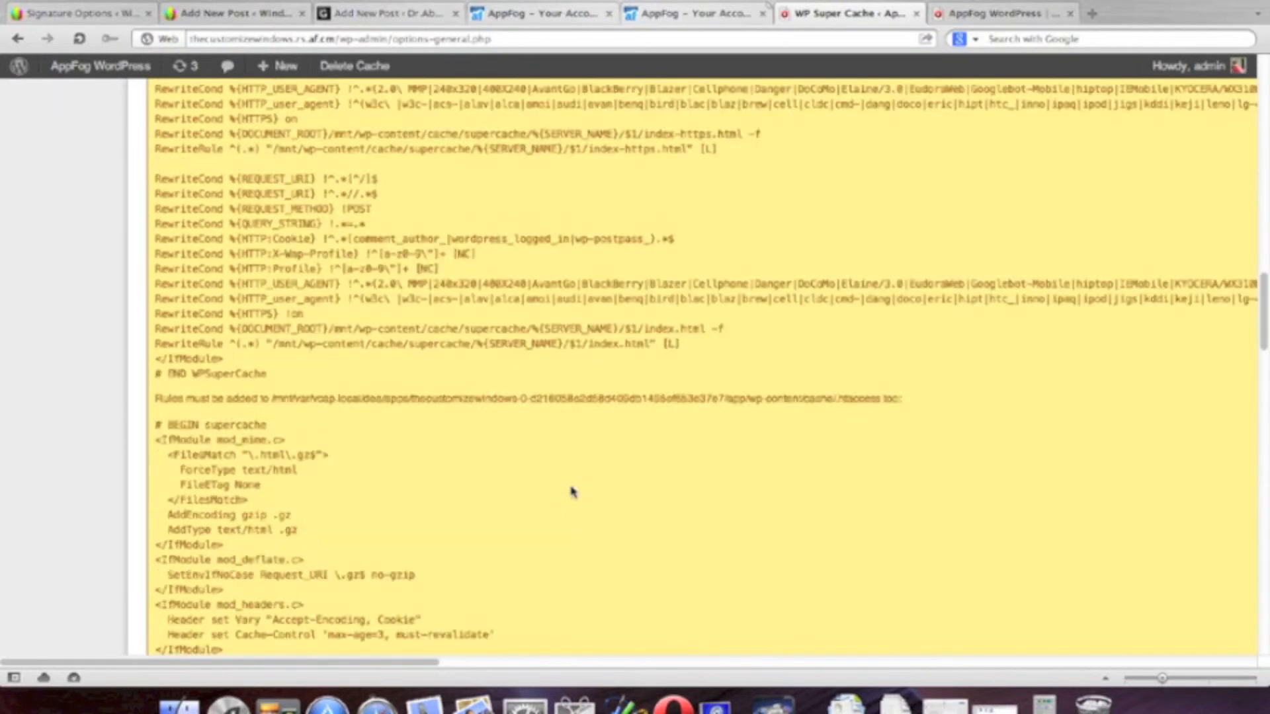
pyautogui.scroll(-4, 573, 493)
pyautogui.click(266, 526)
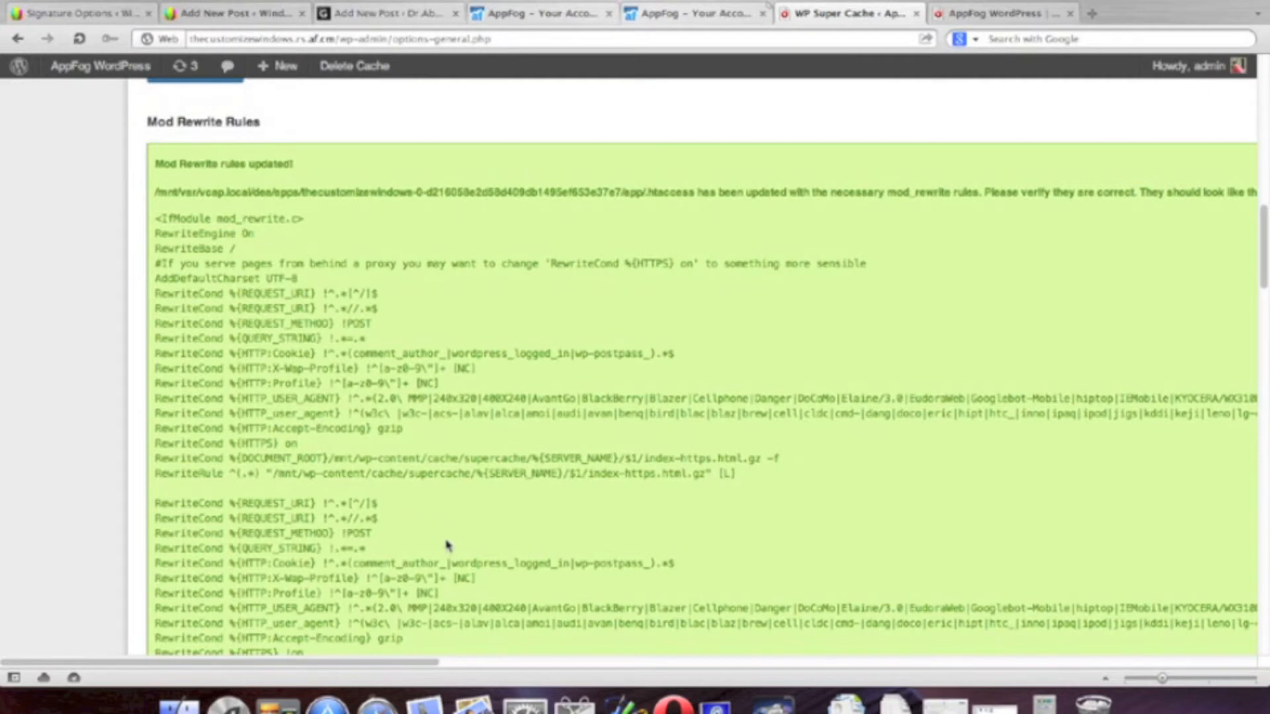
pyautogui.scroll(-20, 447, 545)
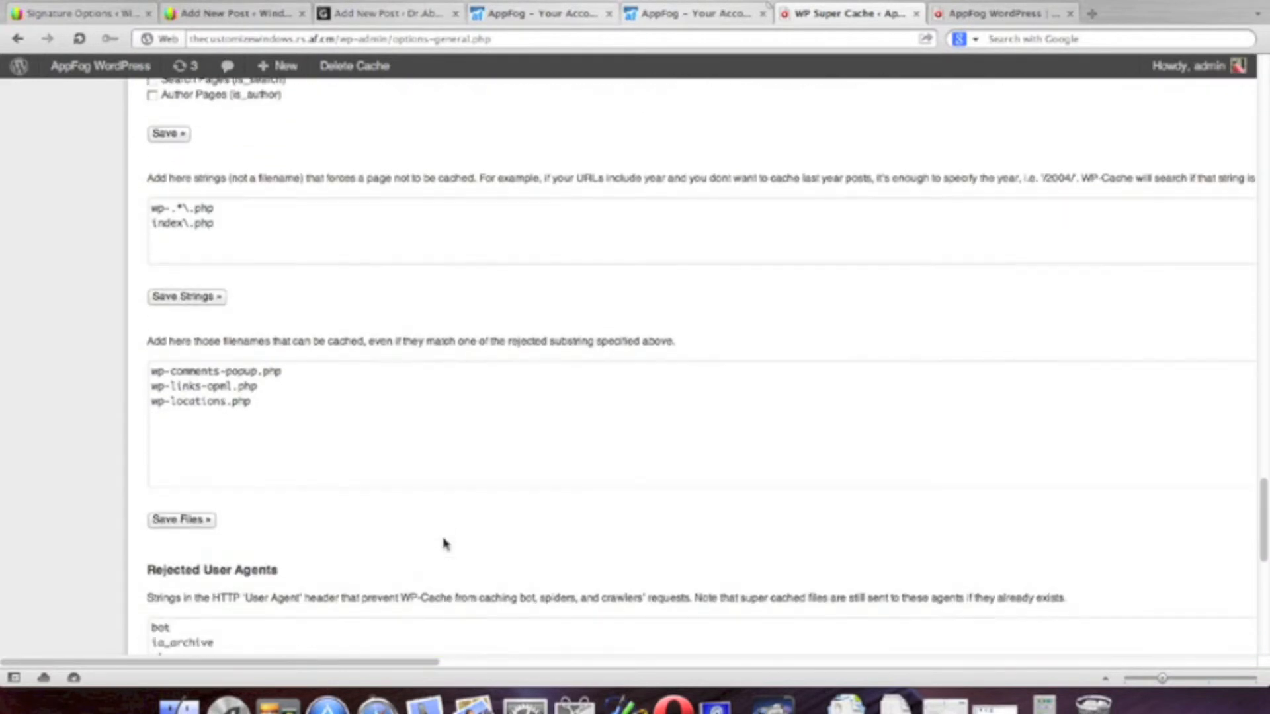
pyautogui.scroll(20, 448, 545)
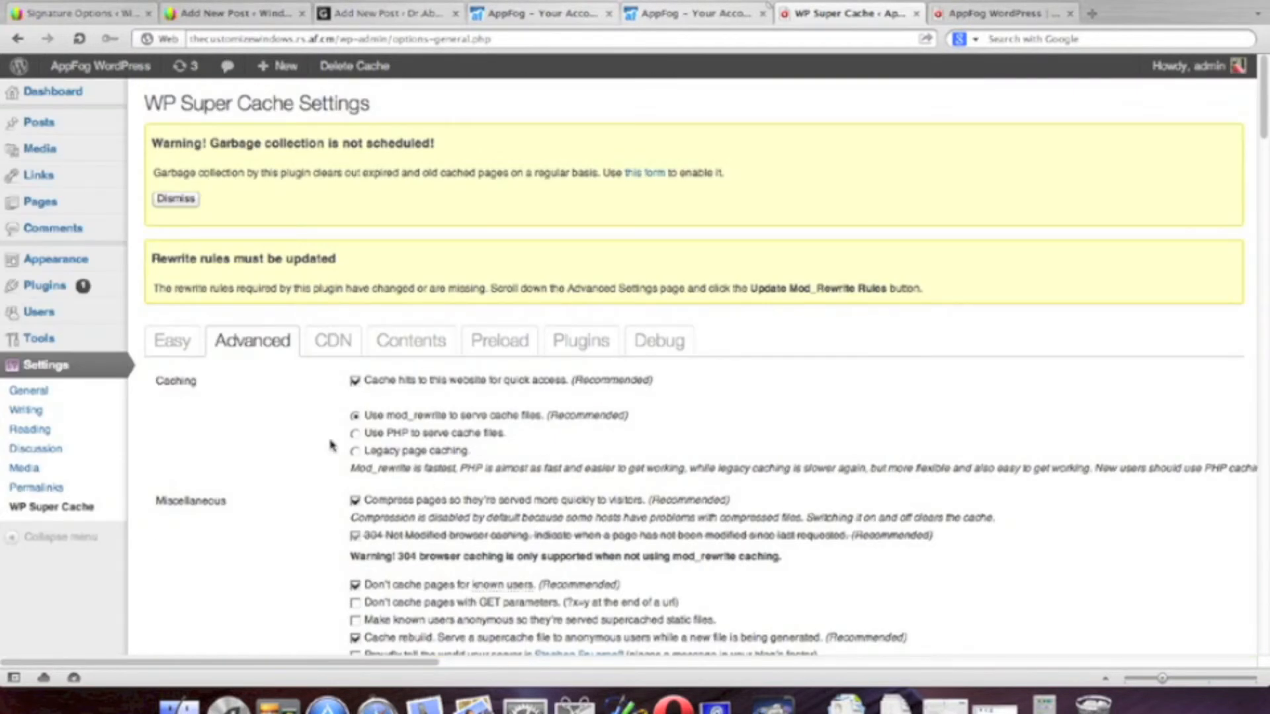
pyautogui.scroll(-1, 274, 440)
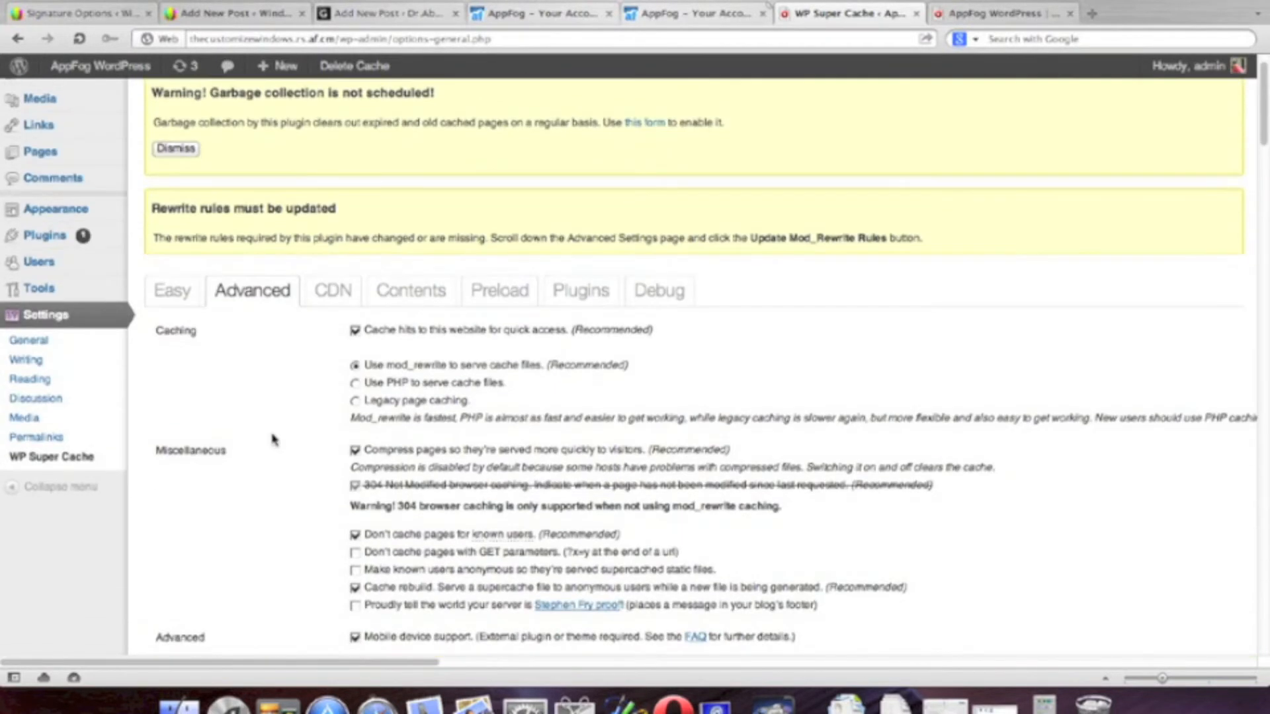
pyautogui.click(176, 149)
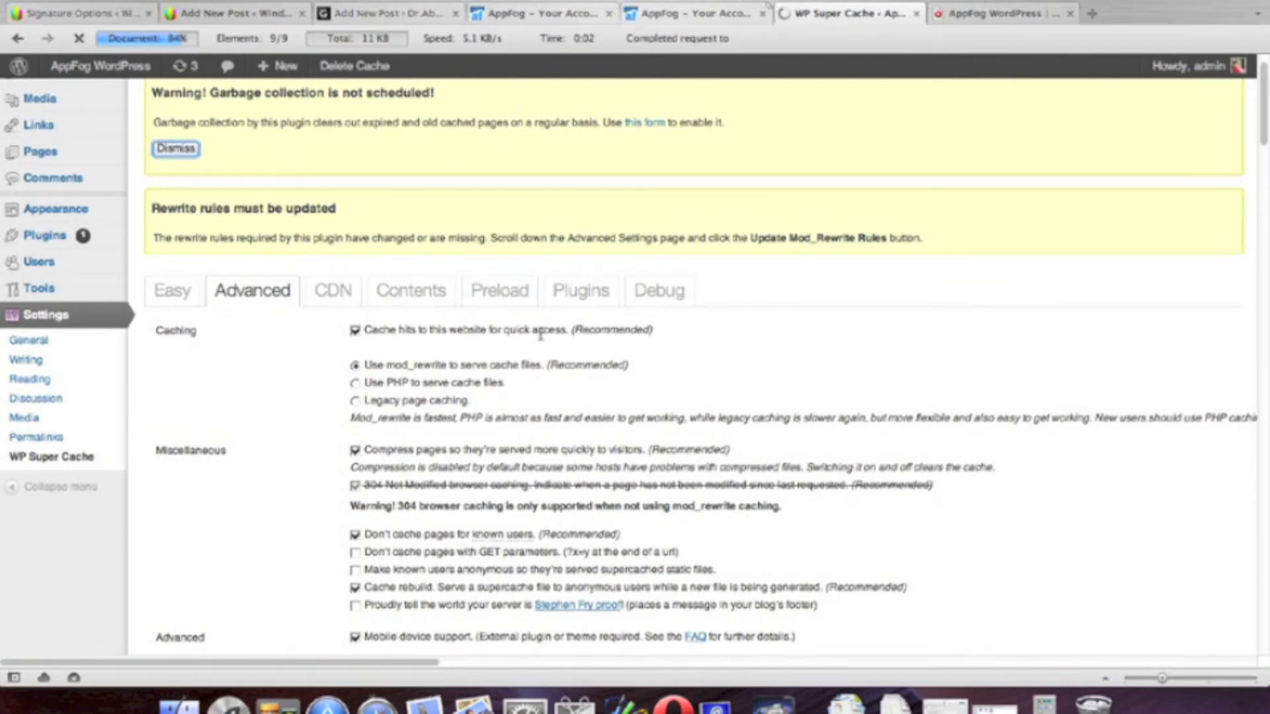
# Step: Set cache preloading to every 3000 minutes including tags, categories and taxonomies, with less emails selected and status emails off, and start preloading
pyautogui.click(411, 156)
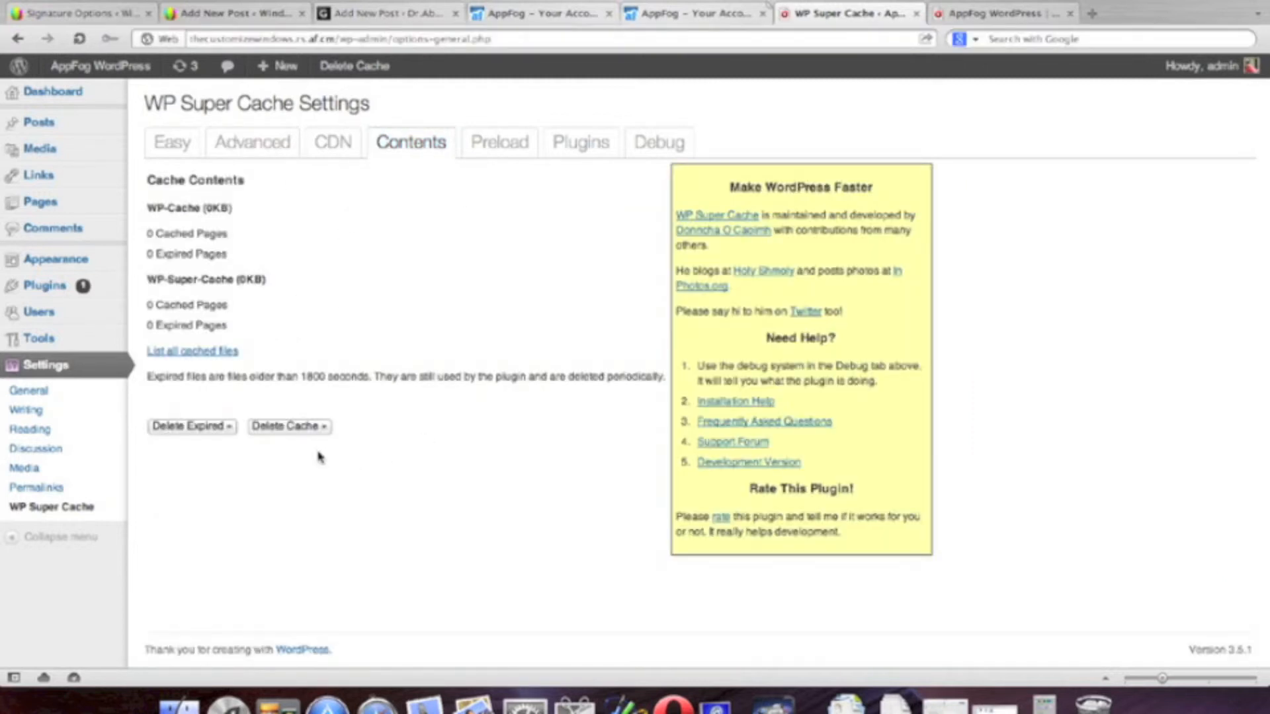
pyautogui.click(497, 152)
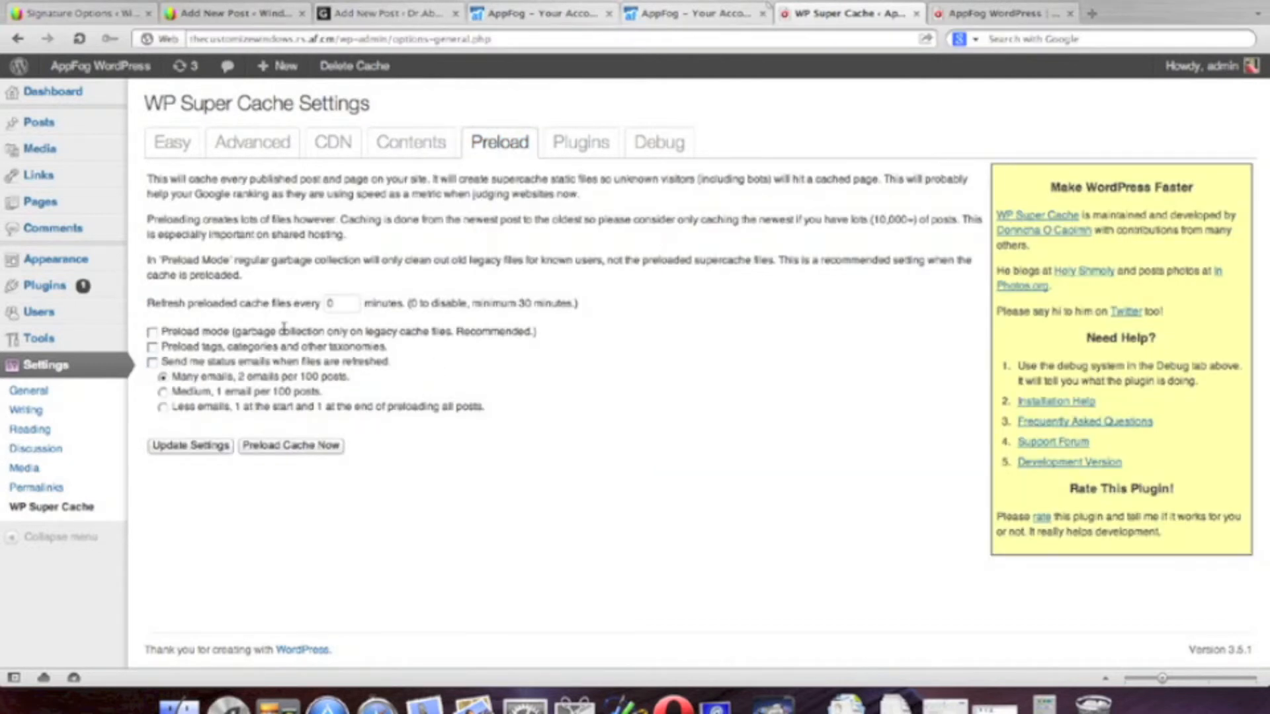
pyautogui.doubleClick(333, 304)
pyautogui.click(153, 332)
pyautogui.click(153, 363)
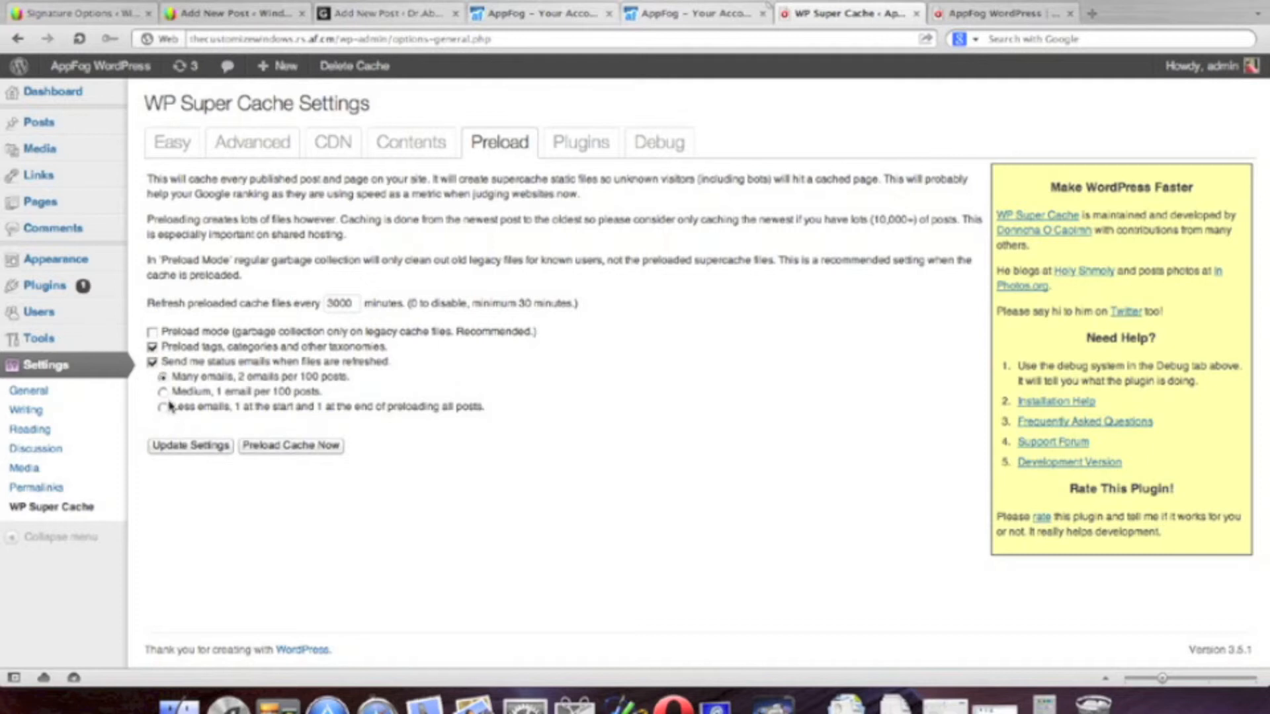
pyautogui.click(152, 363)
pyautogui.click(291, 445)
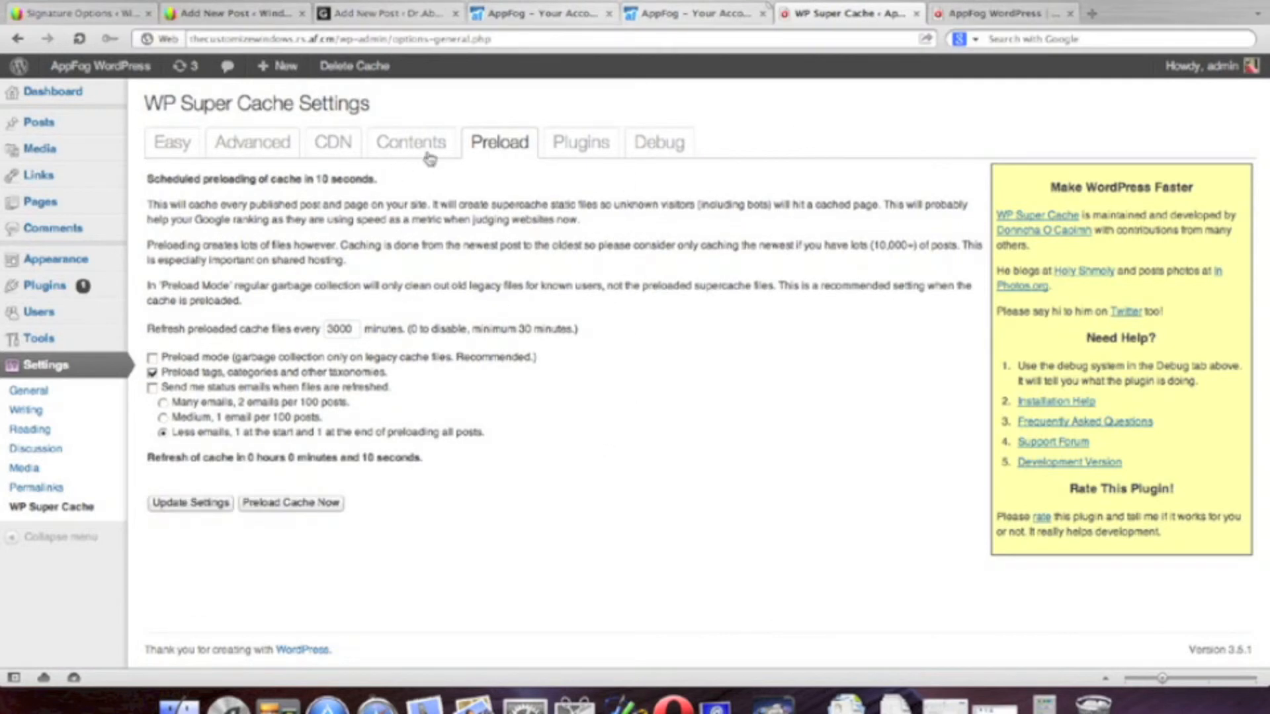
# Step: Reload the live site, open the "Hello world!" post and look through its comments
pyautogui.click(966, 14)
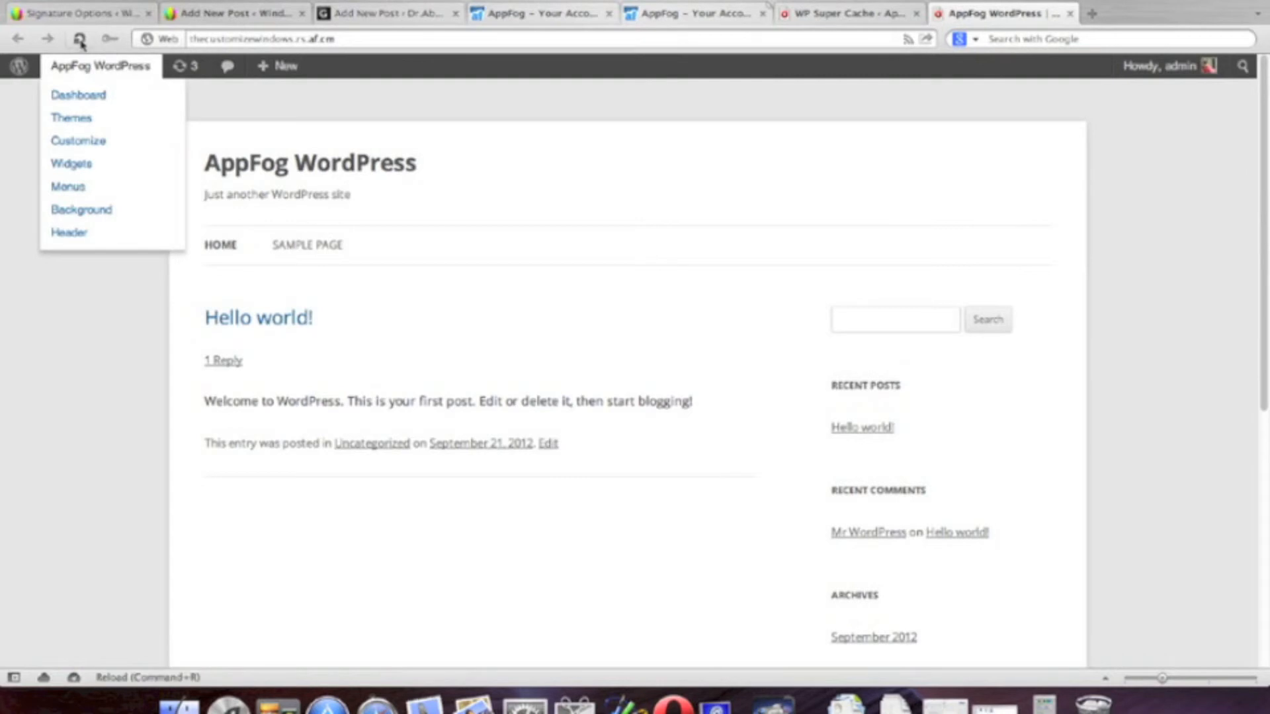
pyautogui.click(100, 65)
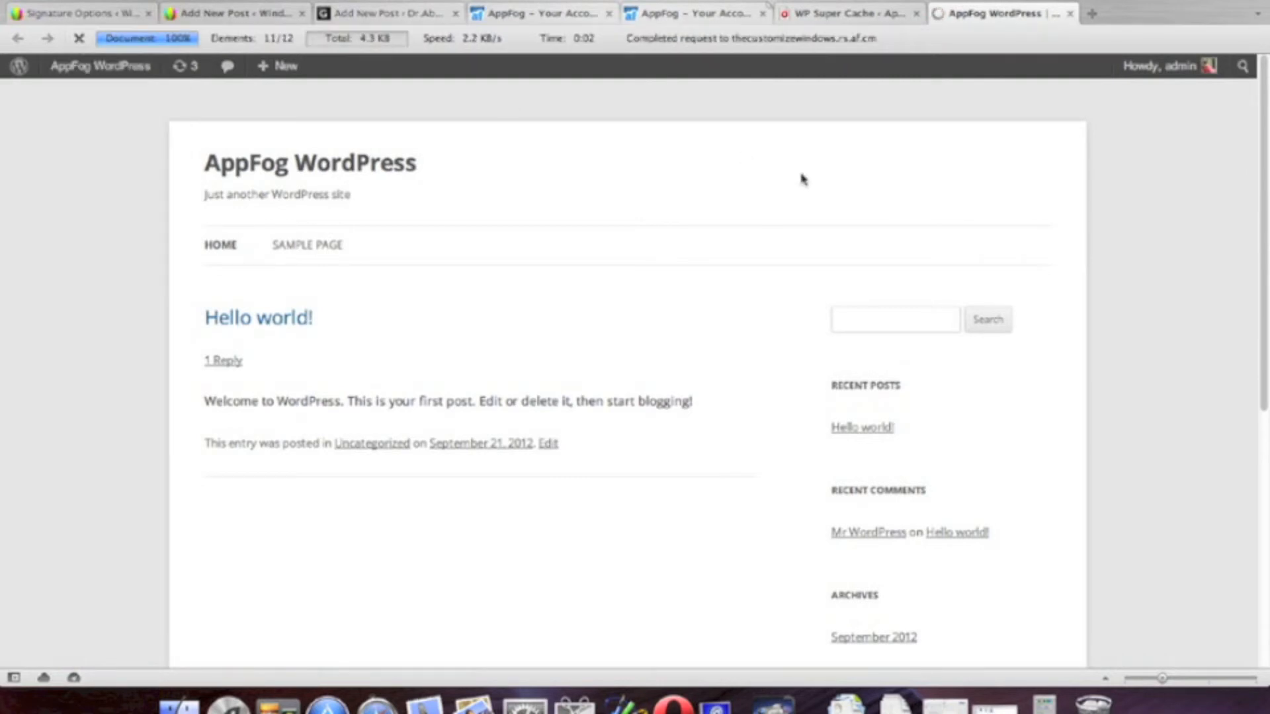
pyautogui.click(243, 330)
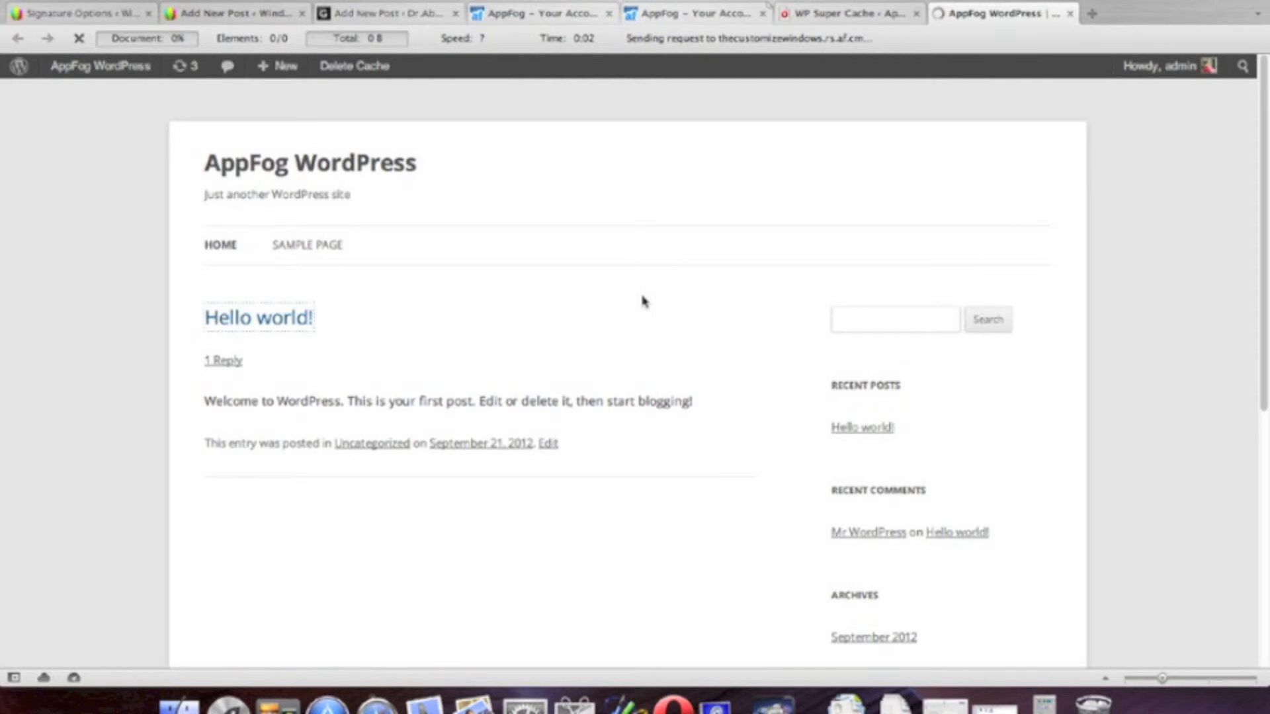
pyautogui.scroll(-8, 635, 312)
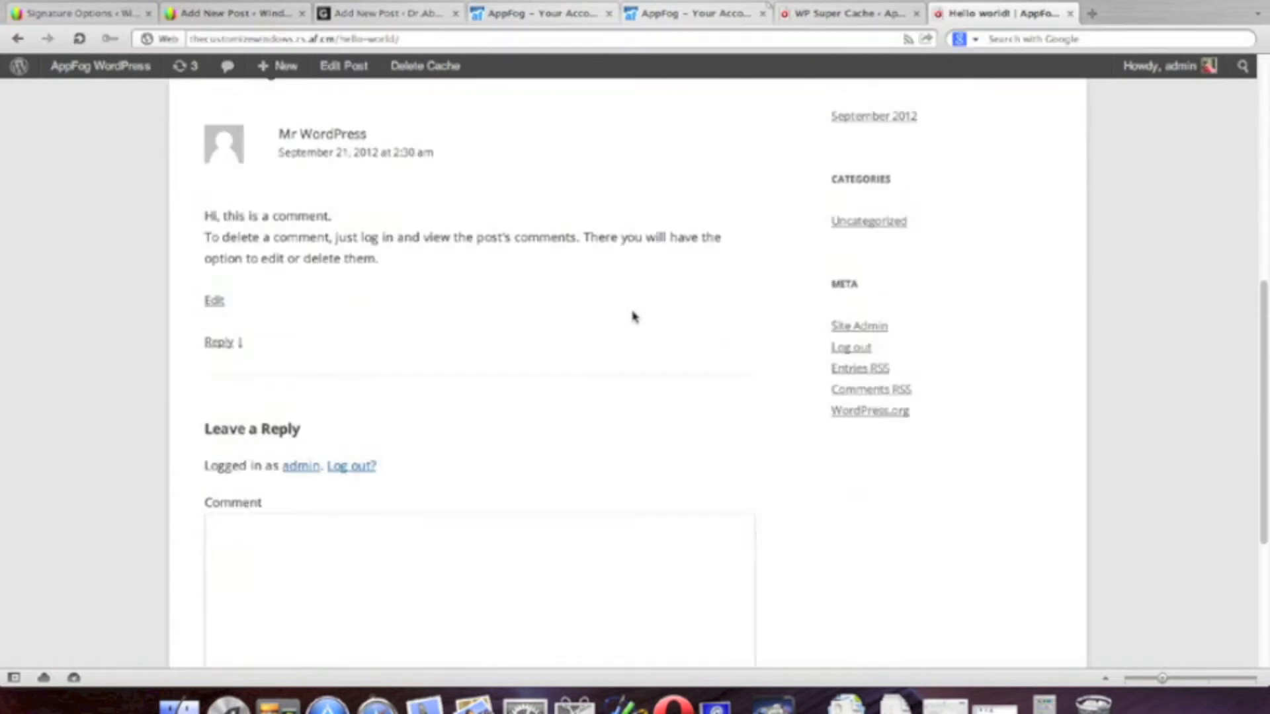
# Step: Search the plugin directory for "wp minify", then install and activate the WP Minify plugin
pyautogui.click(818, 14)
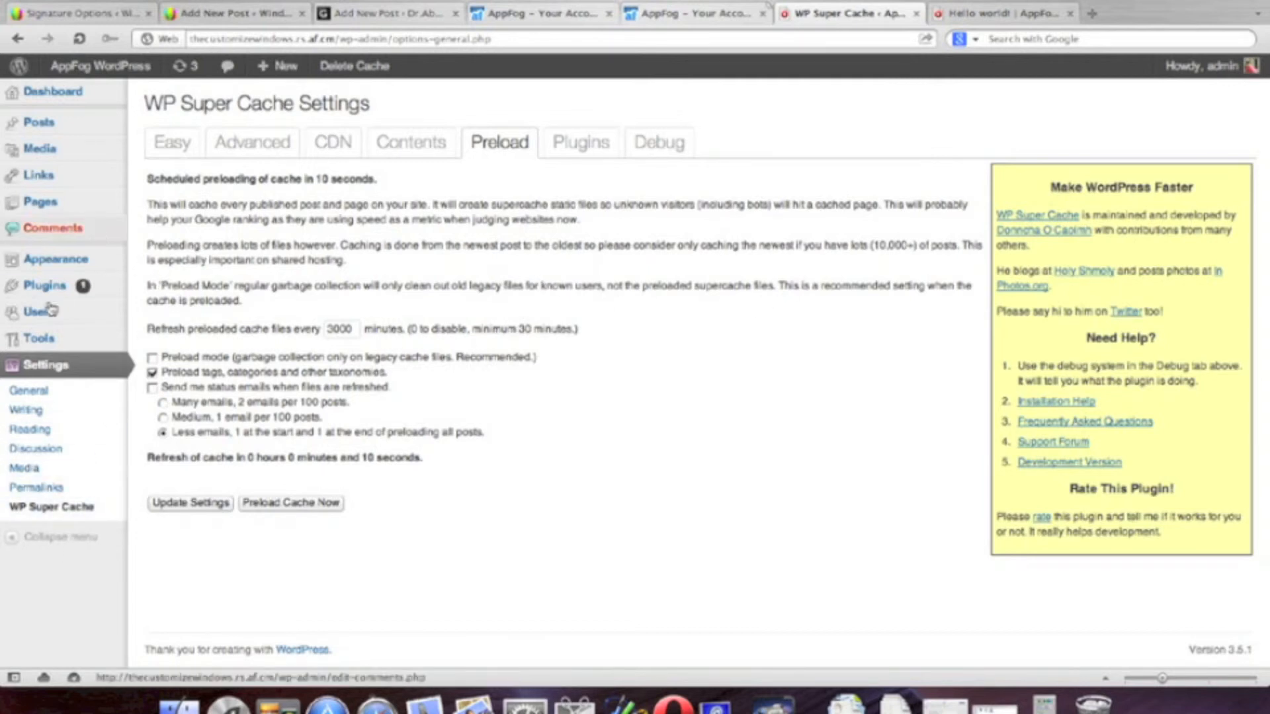
pyautogui.moveTo(58, 287)
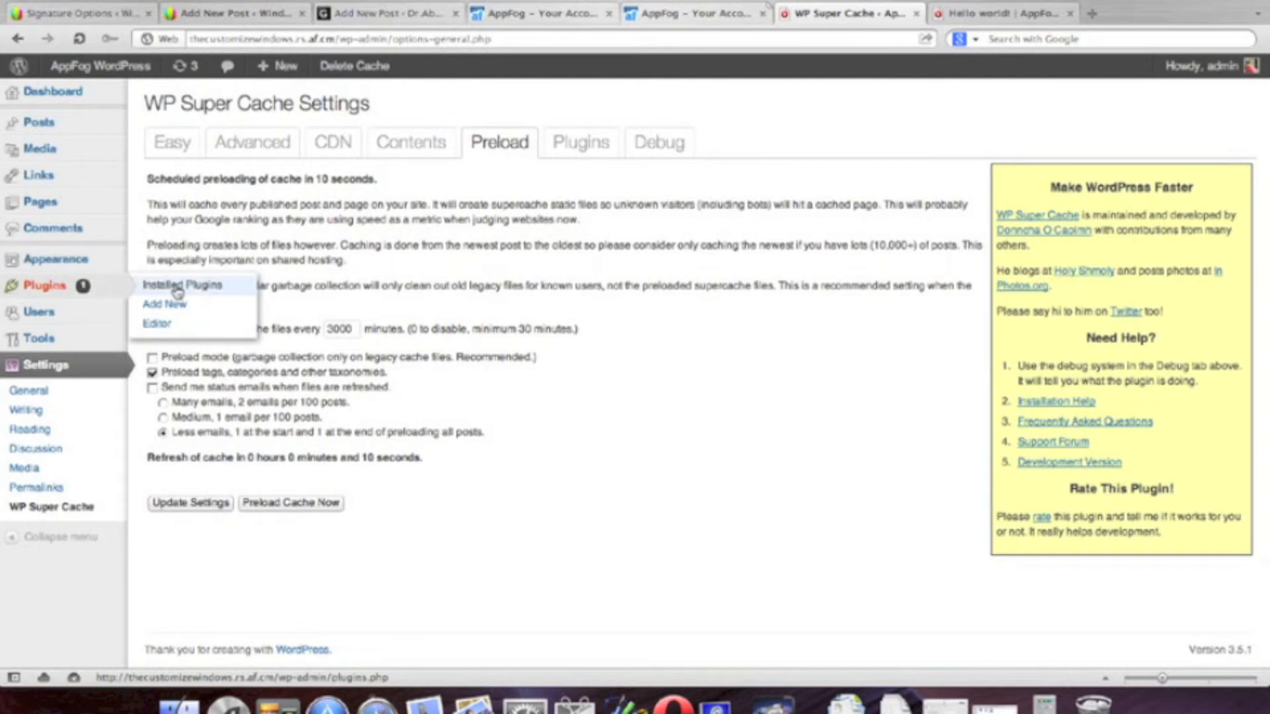
pyautogui.click(202, 306)
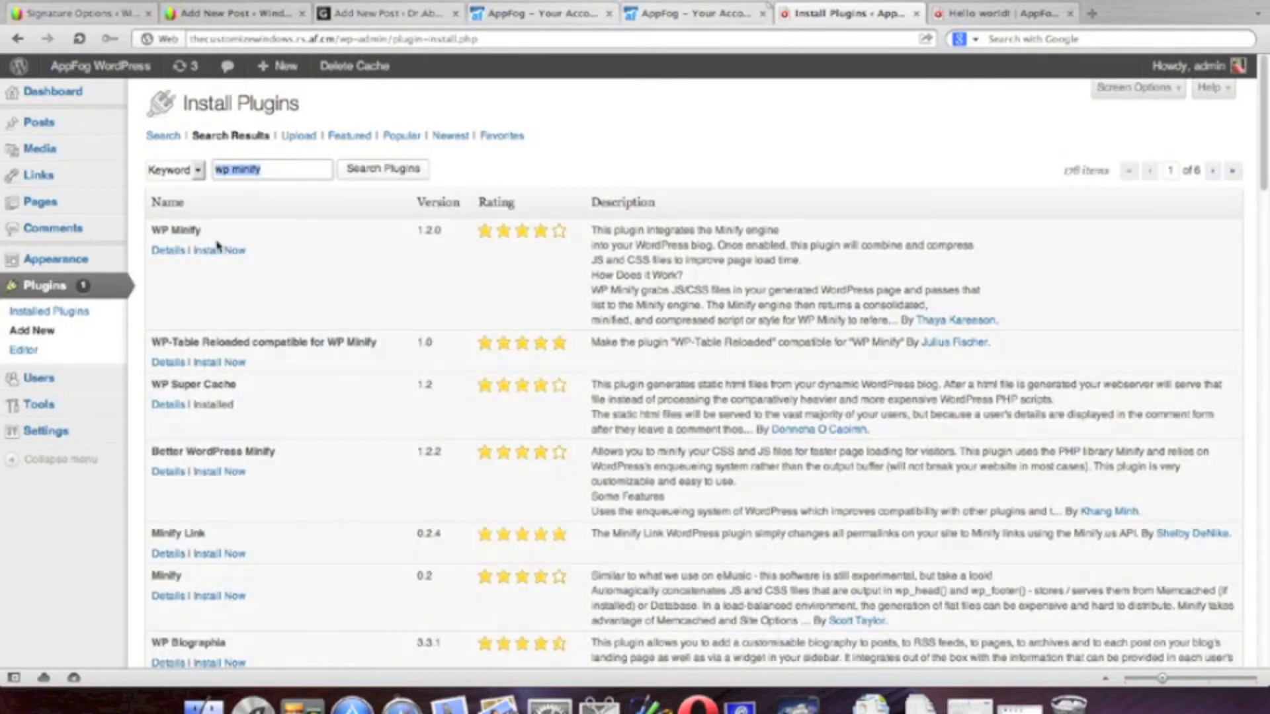
pyautogui.click(225, 250)
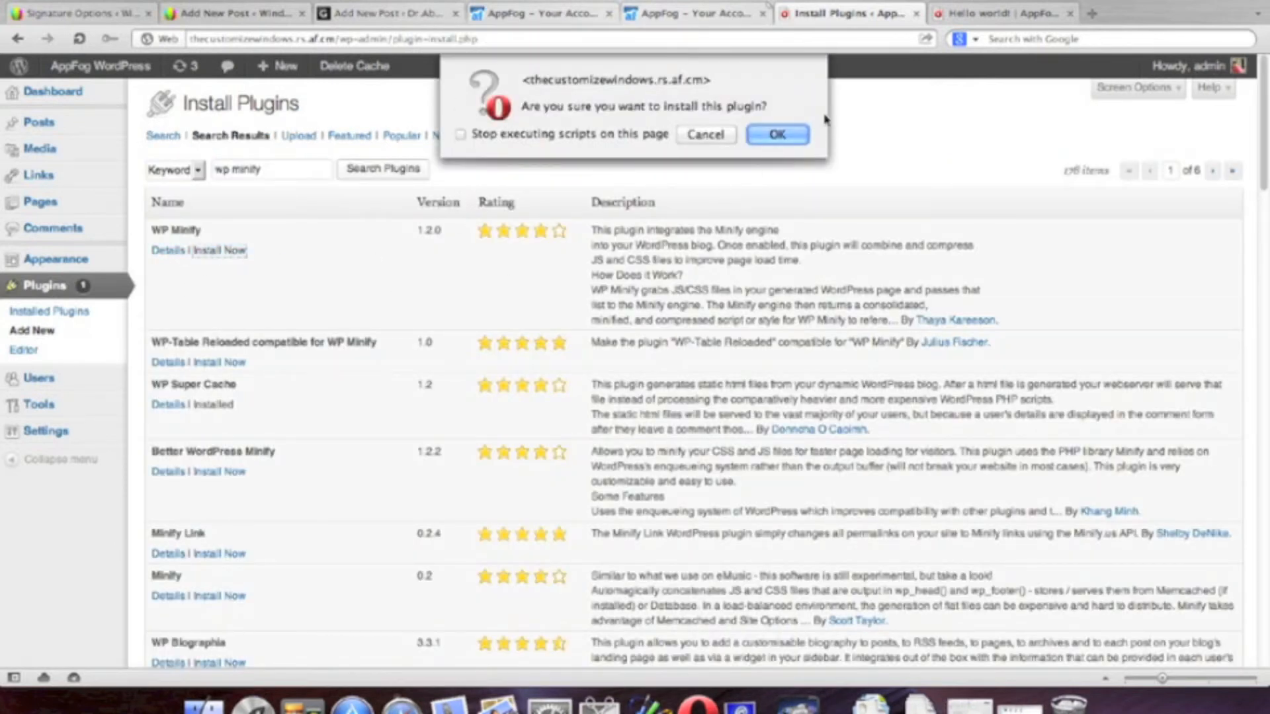
pyautogui.click(797, 135)
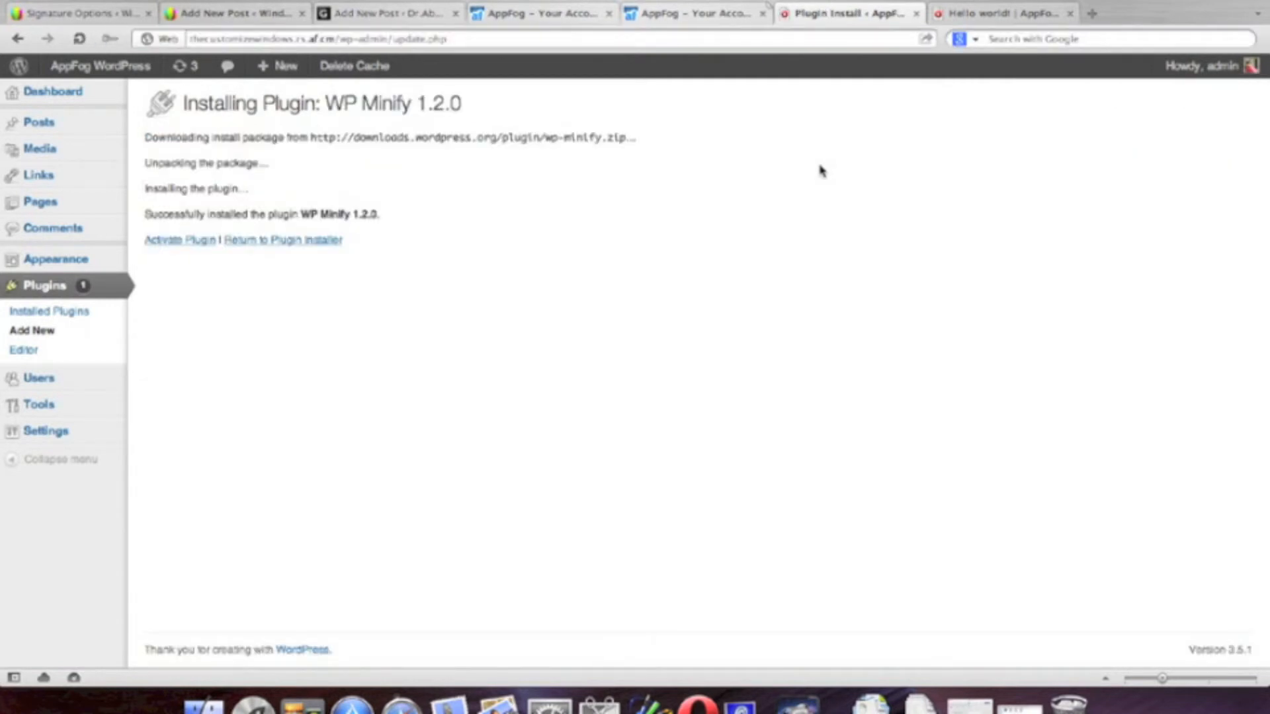
pyautogui.click(175, 242)
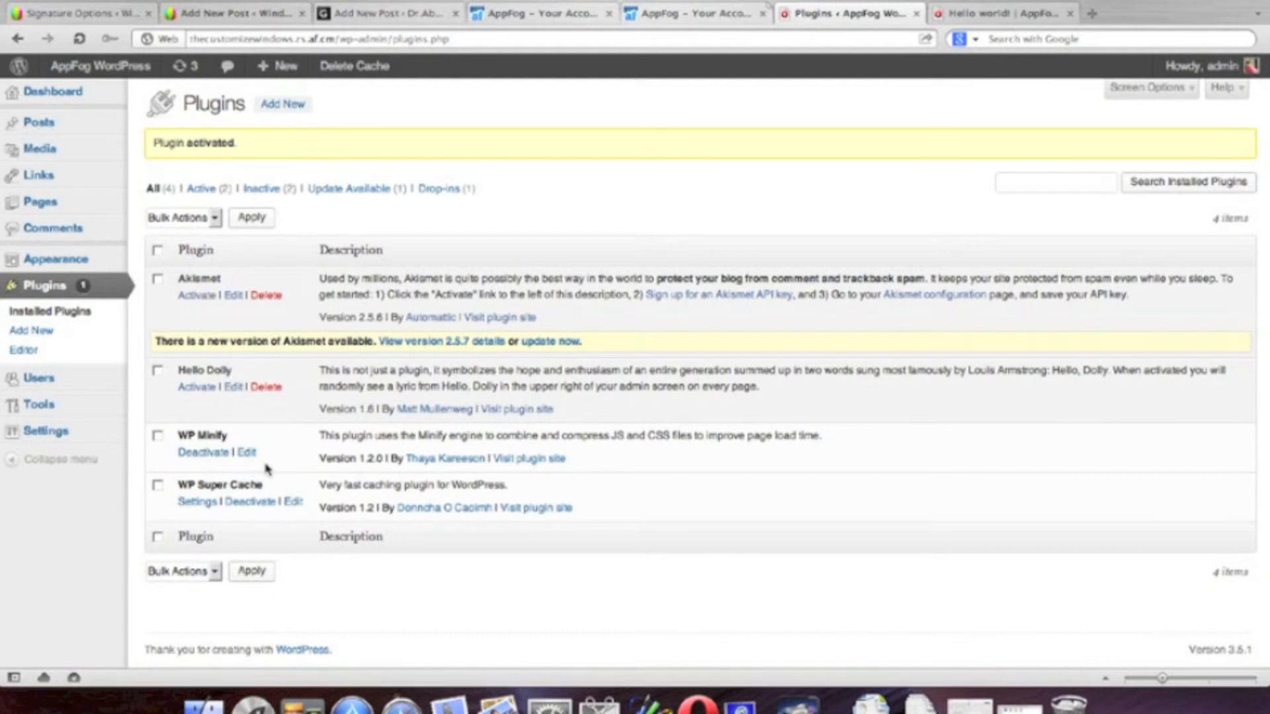
# Step: Open the WP Minify settings and look through the general configuration options
pyautogui.moveTo(30, 408)
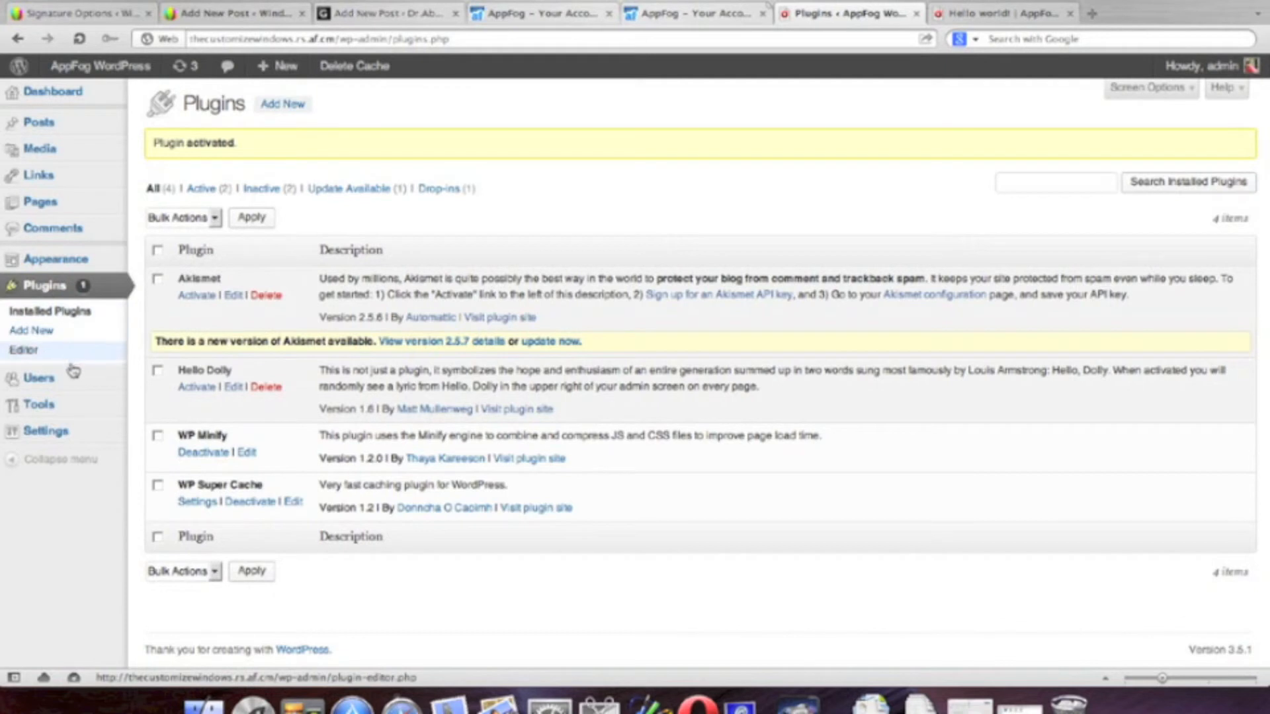
pyautogui.moveTo(73, 436)
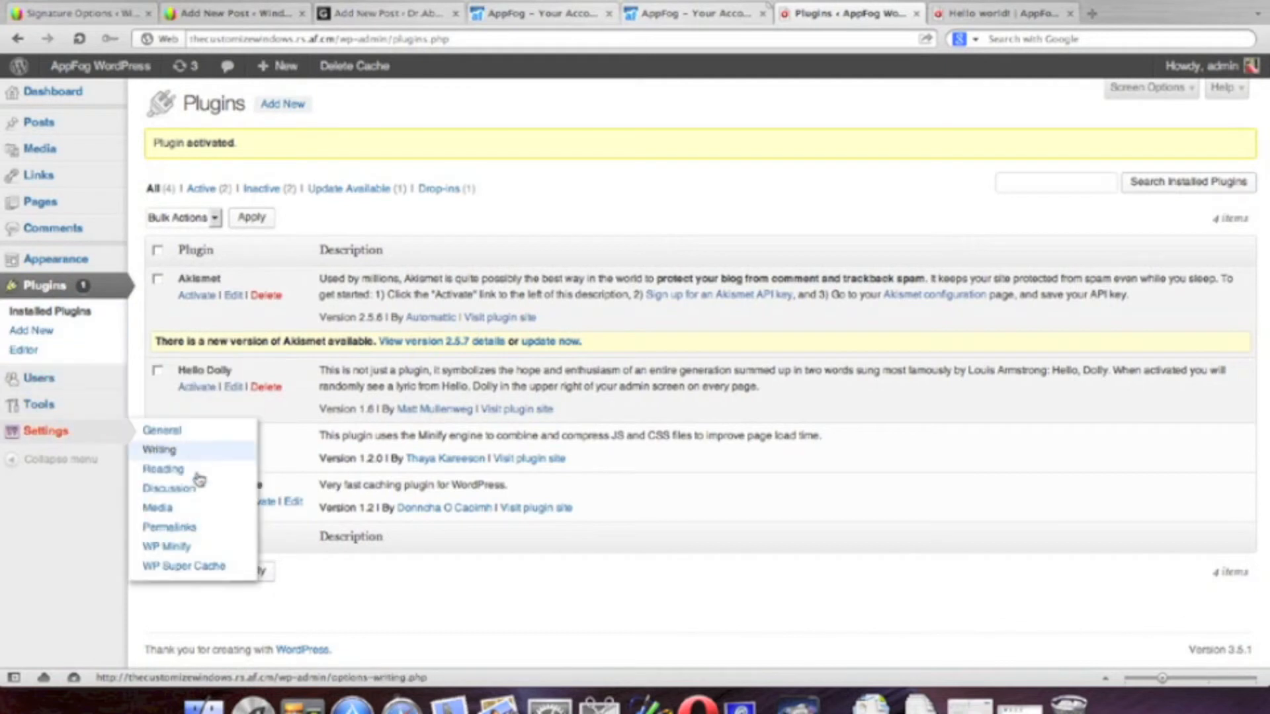
pyautogui.click(213, 547)
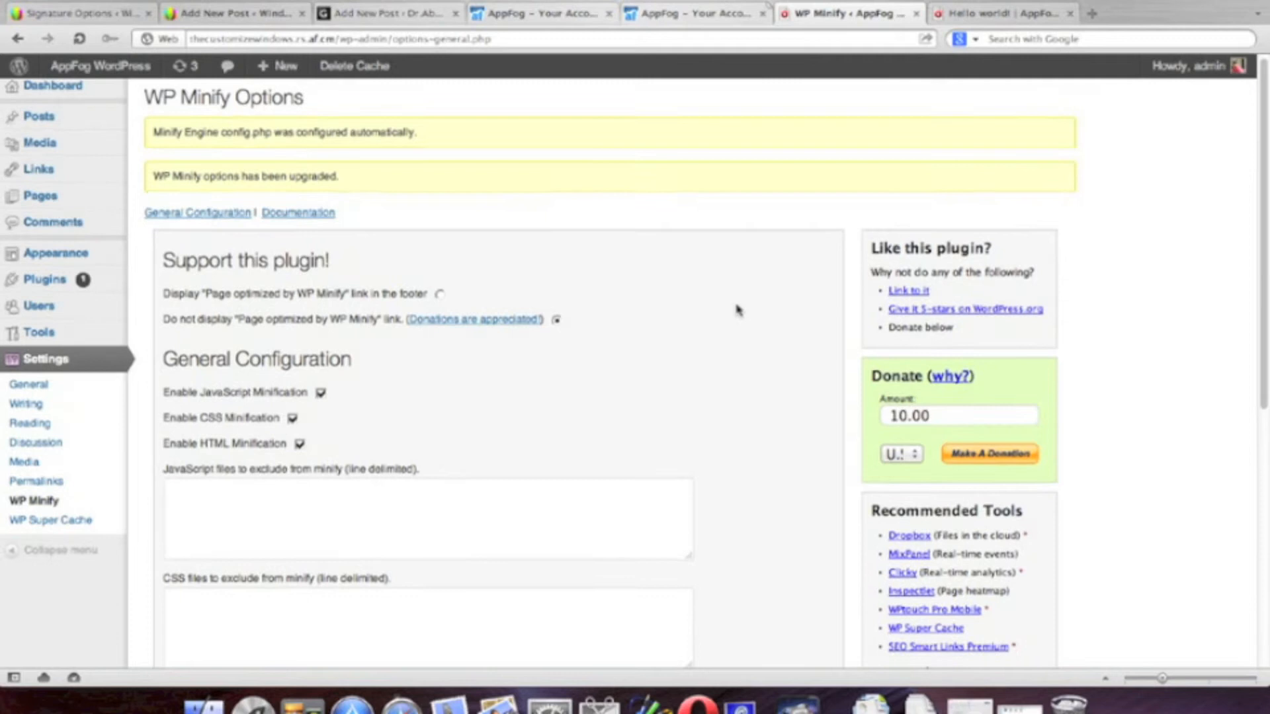
pyautogui.scroll(-5, 738, 309)
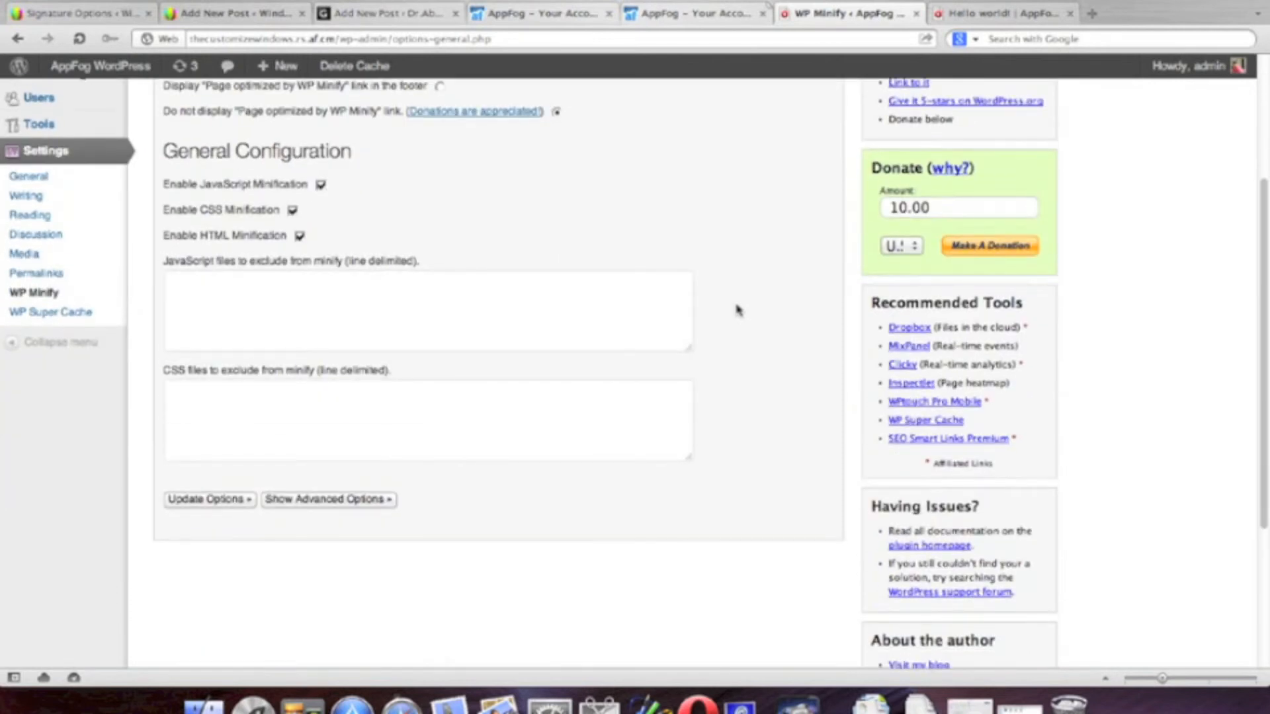
pyautogui.scroll(2, 738, 310)
pyautogui.scroll(-7, 738, 308)
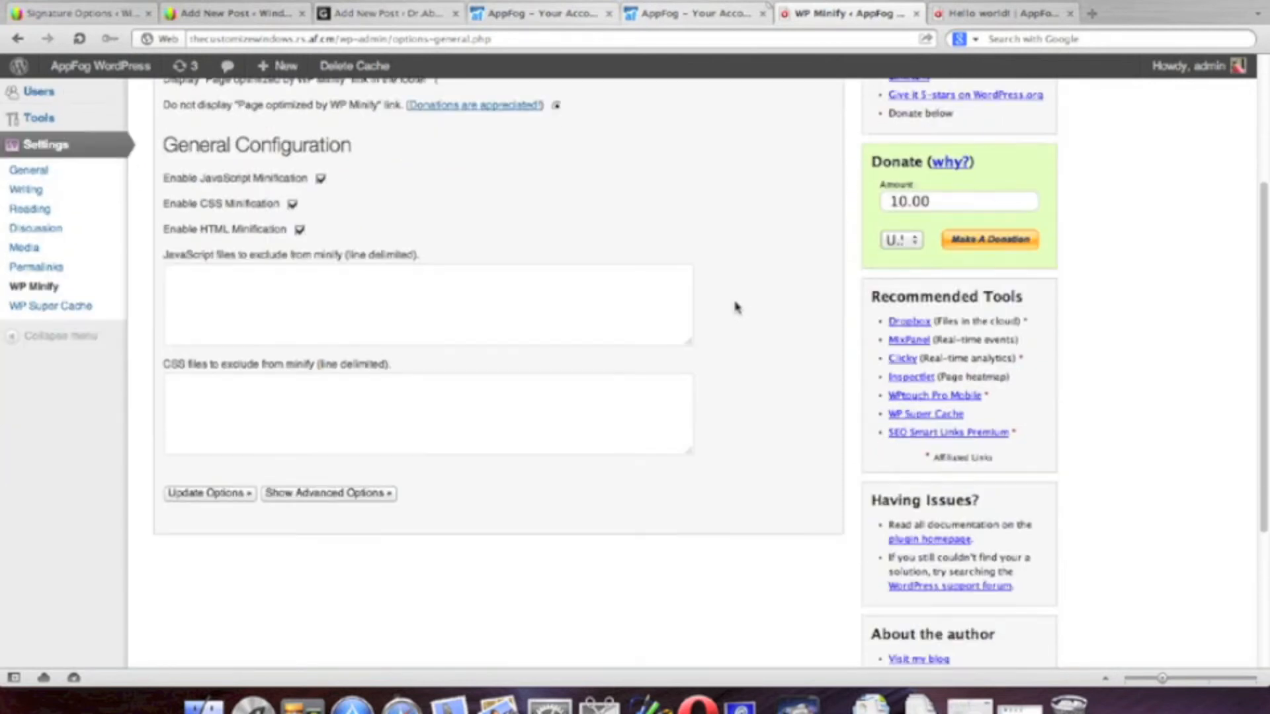
pyautogui.scroll(6, 738, 309)
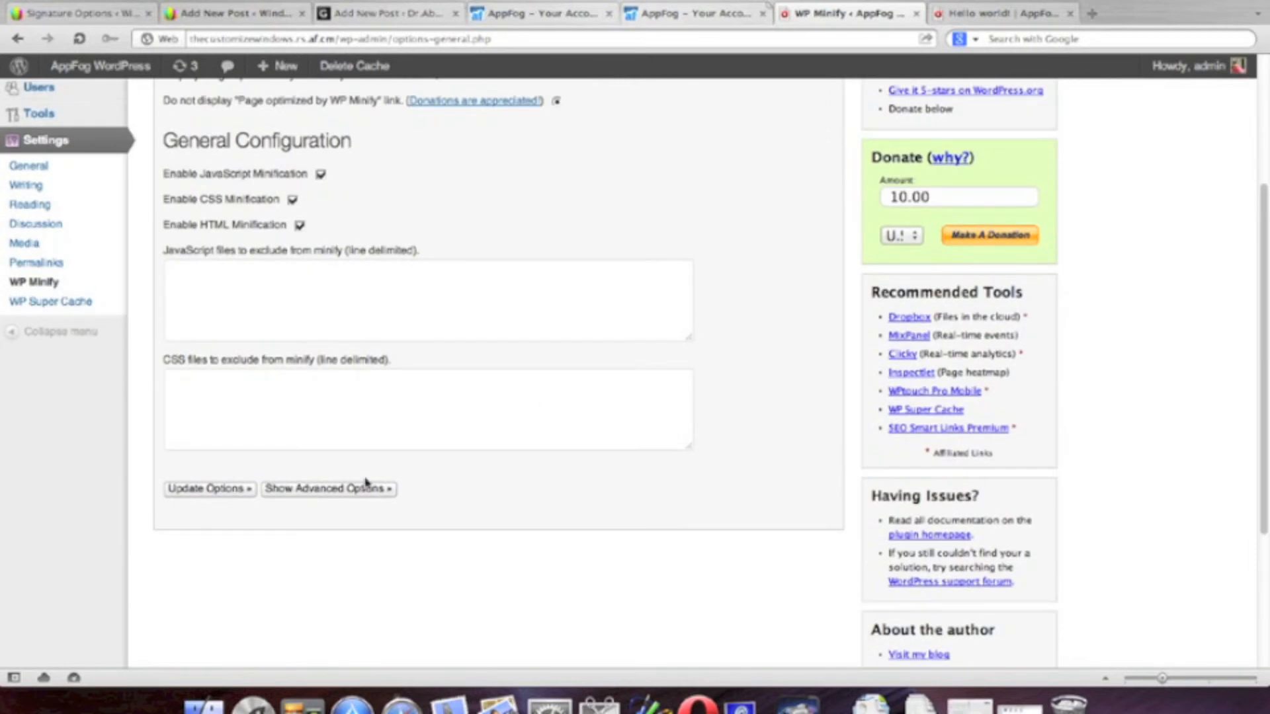
# Step: Show WP Minify's advanced options, enable placing minified JavaScript in the footer and update the options
pyautogui.click(365, 488)
pyautogui.scroll(-12, 653, 442)
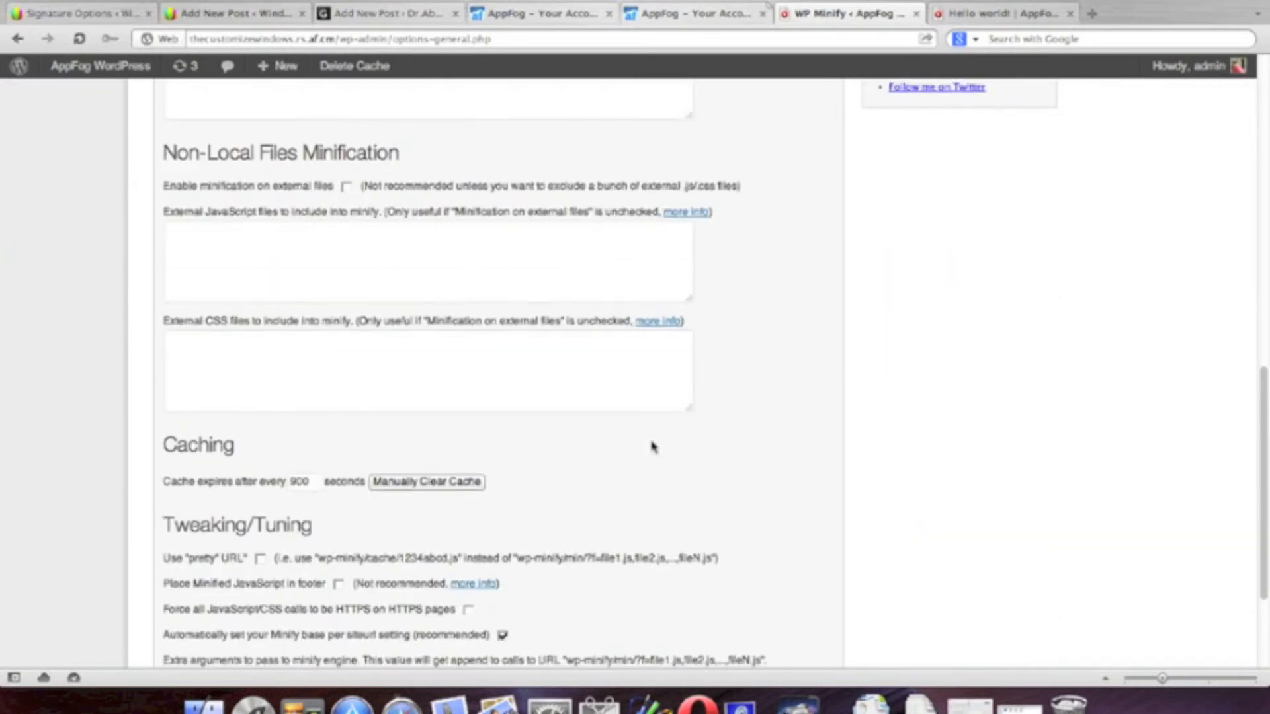
pyautogui.scroll(-3, 652, 447)
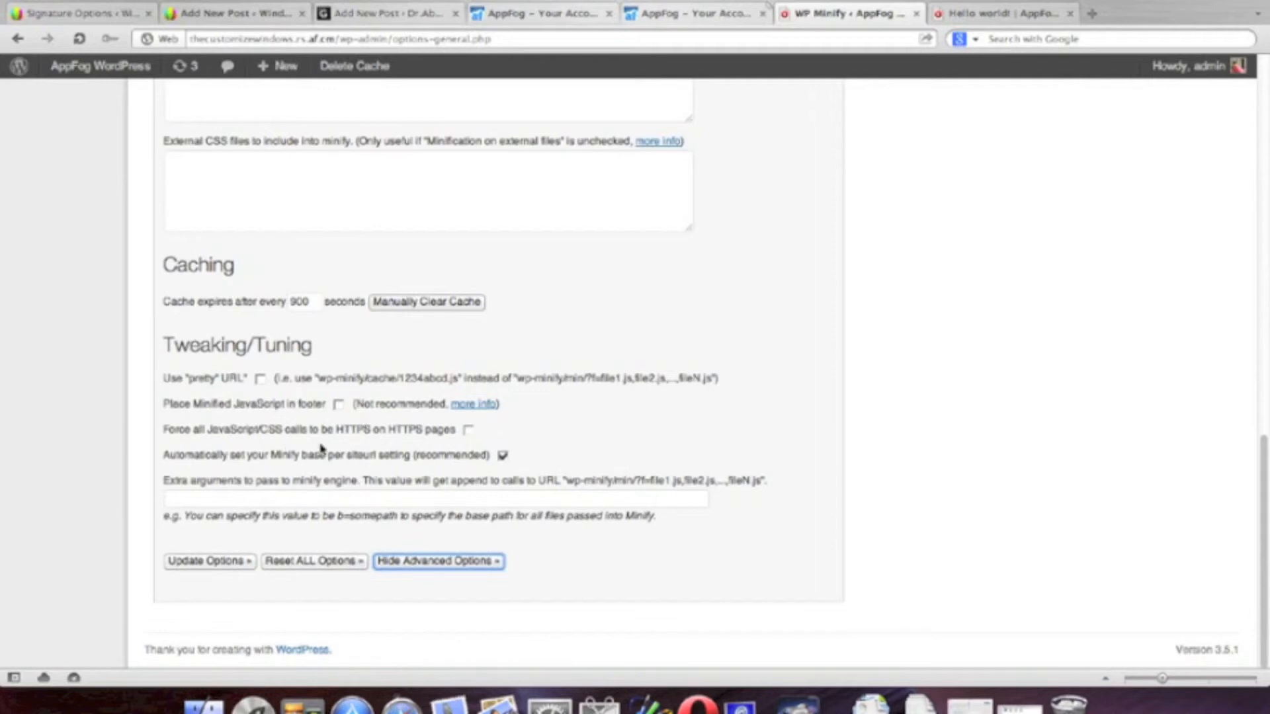
pyautogui.click(338, 405)
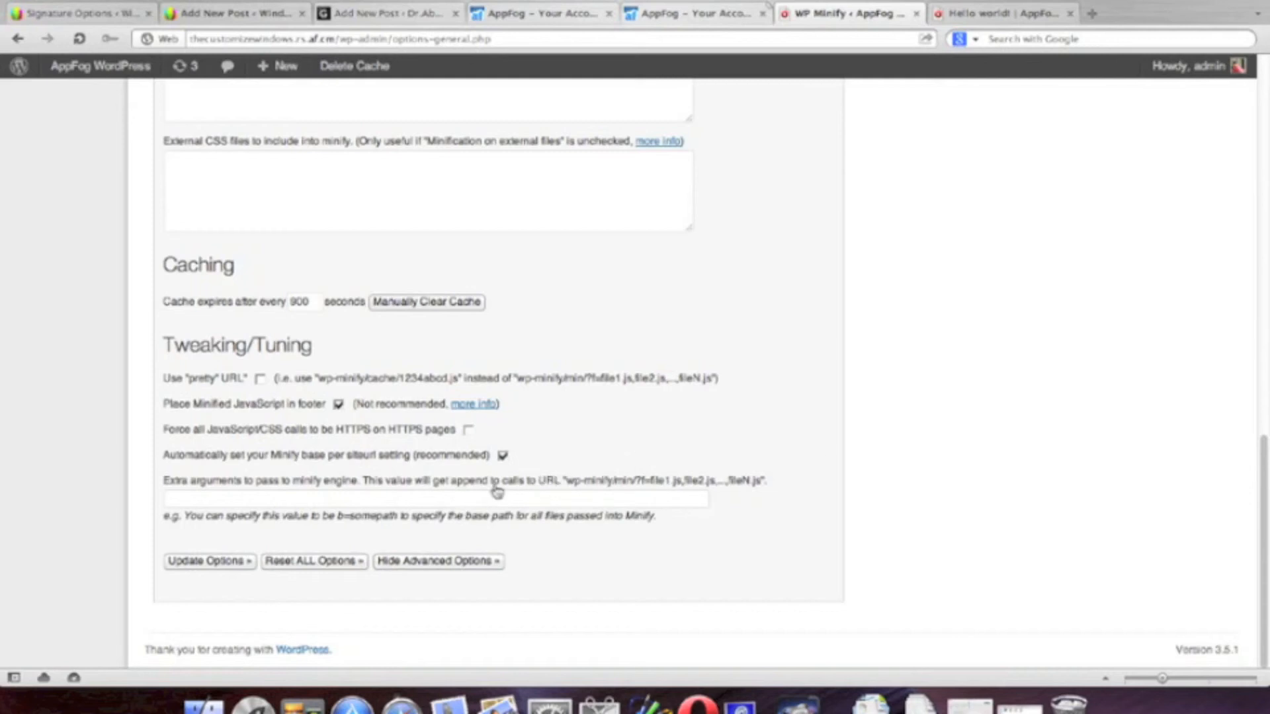
pyautogui.click(211, 561)
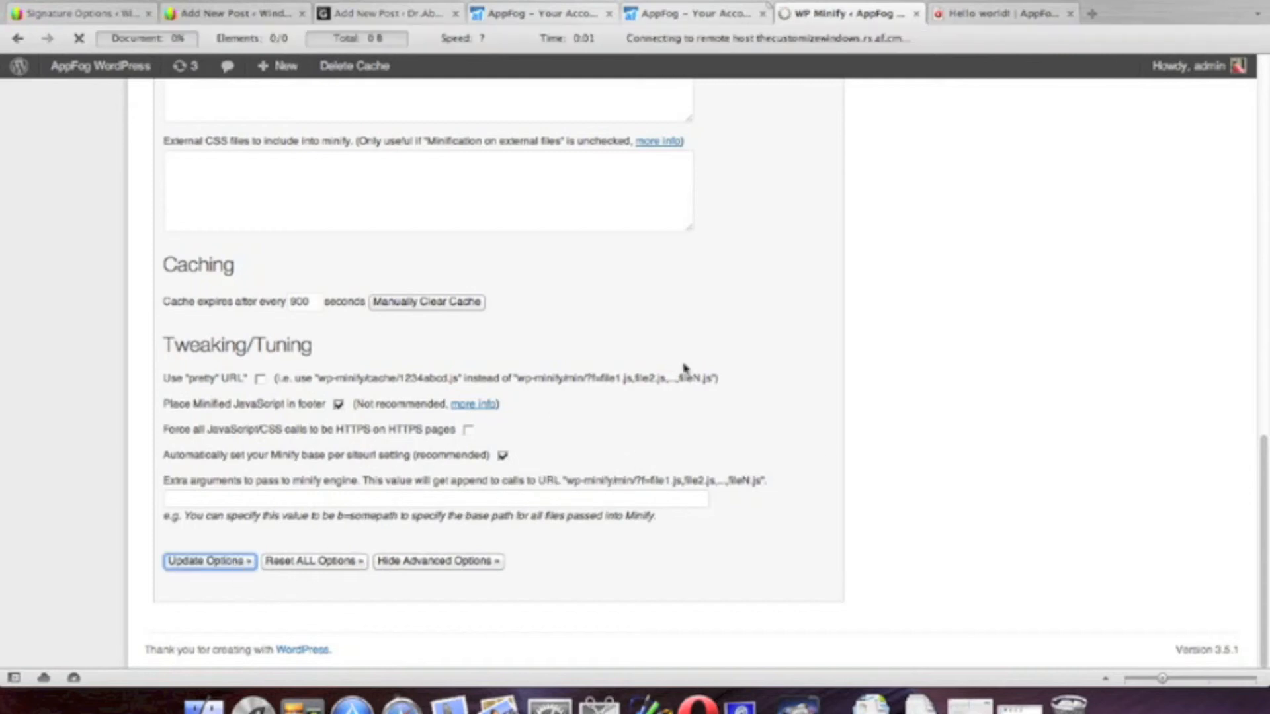
# Step: Return to the live site, open its Sample Page and look through the content
pyautogui.click(998, 15)
pyautogui.scroll(8, 682, 358)
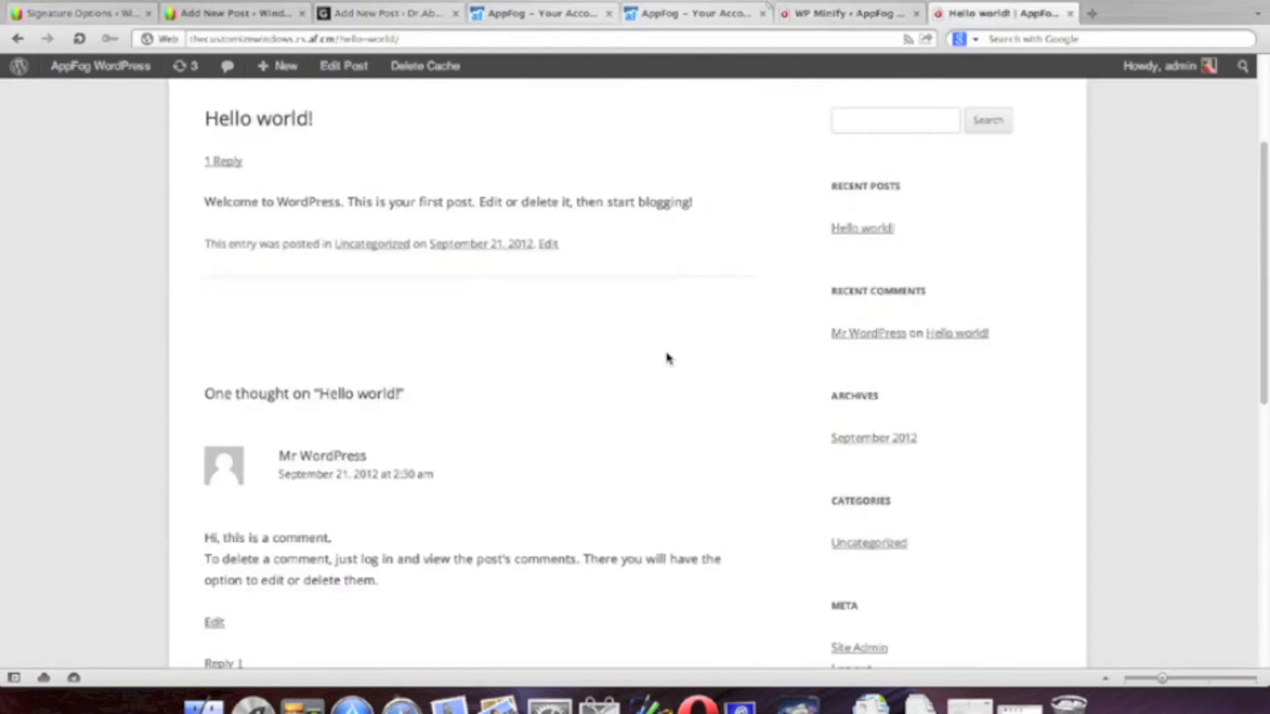
pyautogui.click(299, 176)
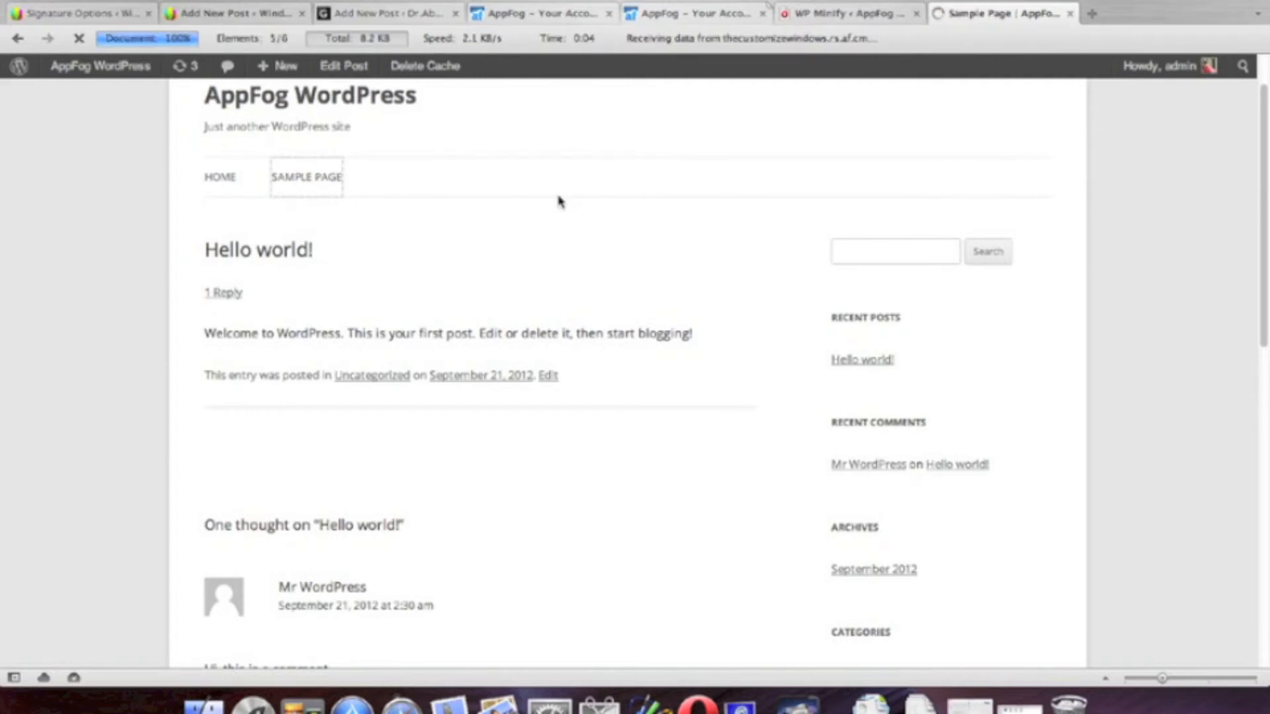
pyautogui.scroll(-7, 616, 228)
pyautogui.scroll(7, 615, 229)
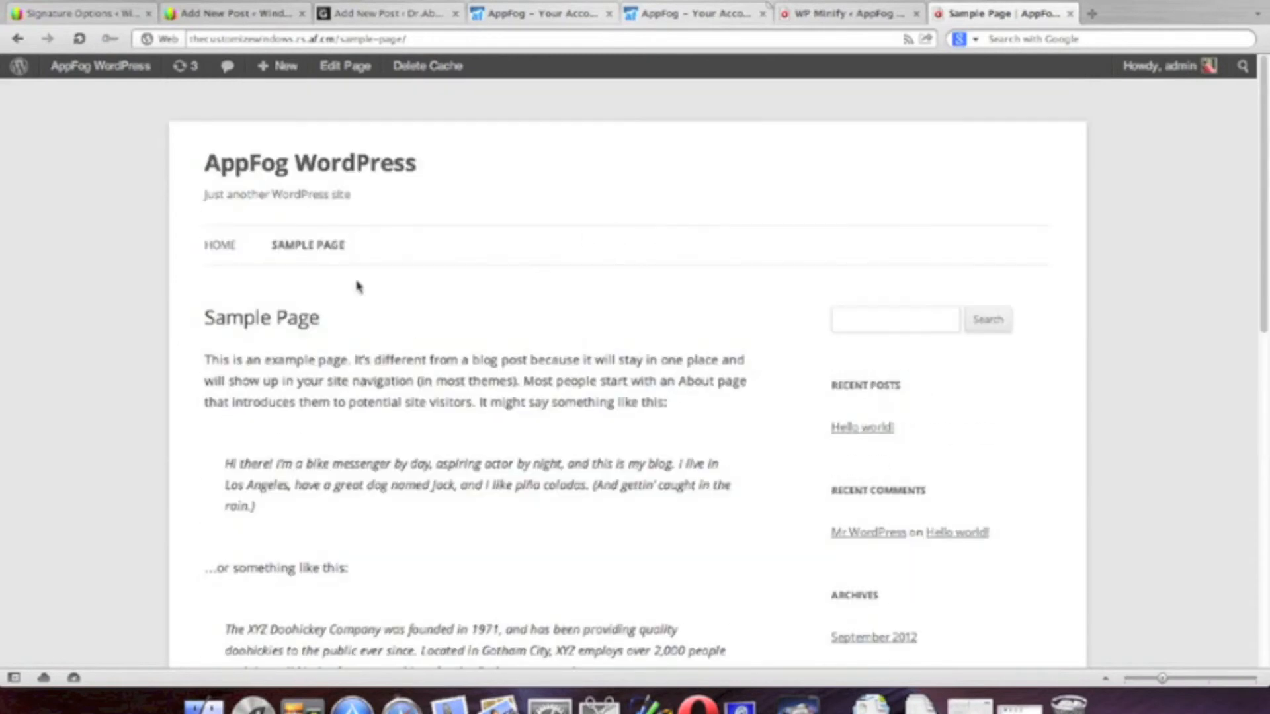
# Step: View the Sample Page's HTML source and examine it for the minified files and the caching comments at the end
pyautogui.click(204, 2)
pyautogui.moveTo(291, 149)
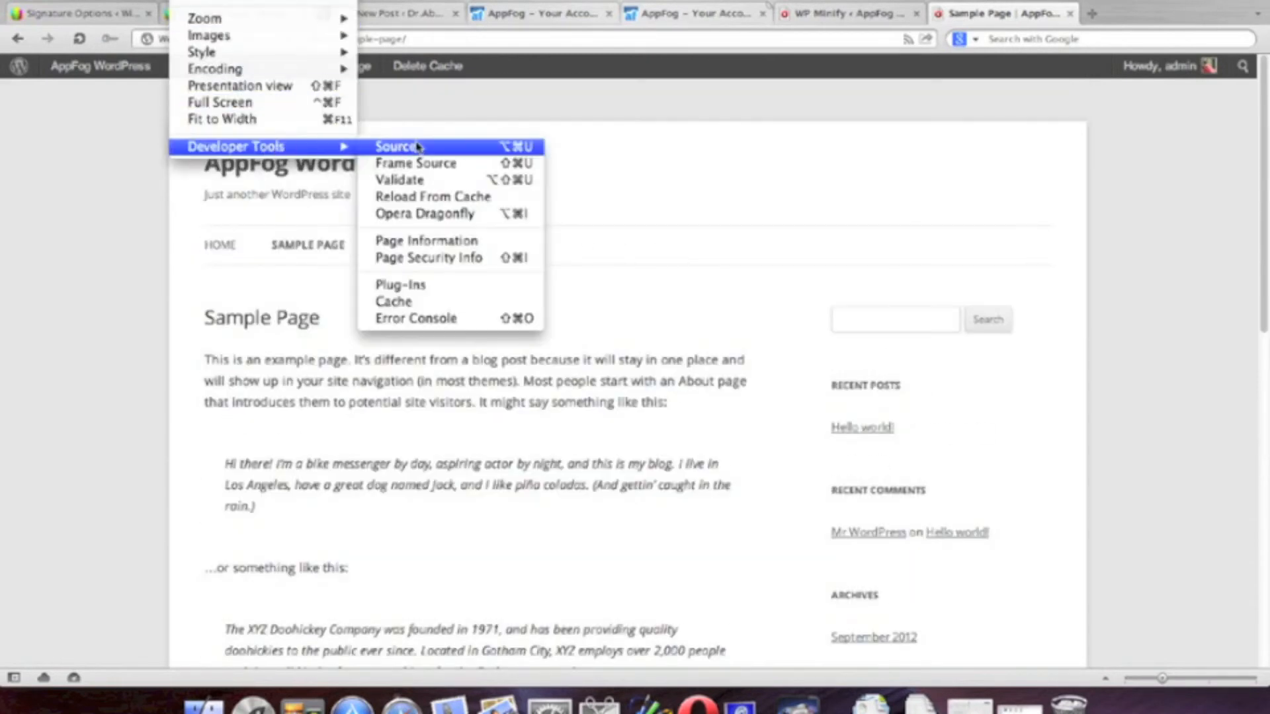
pyautogui.click(387, 147)
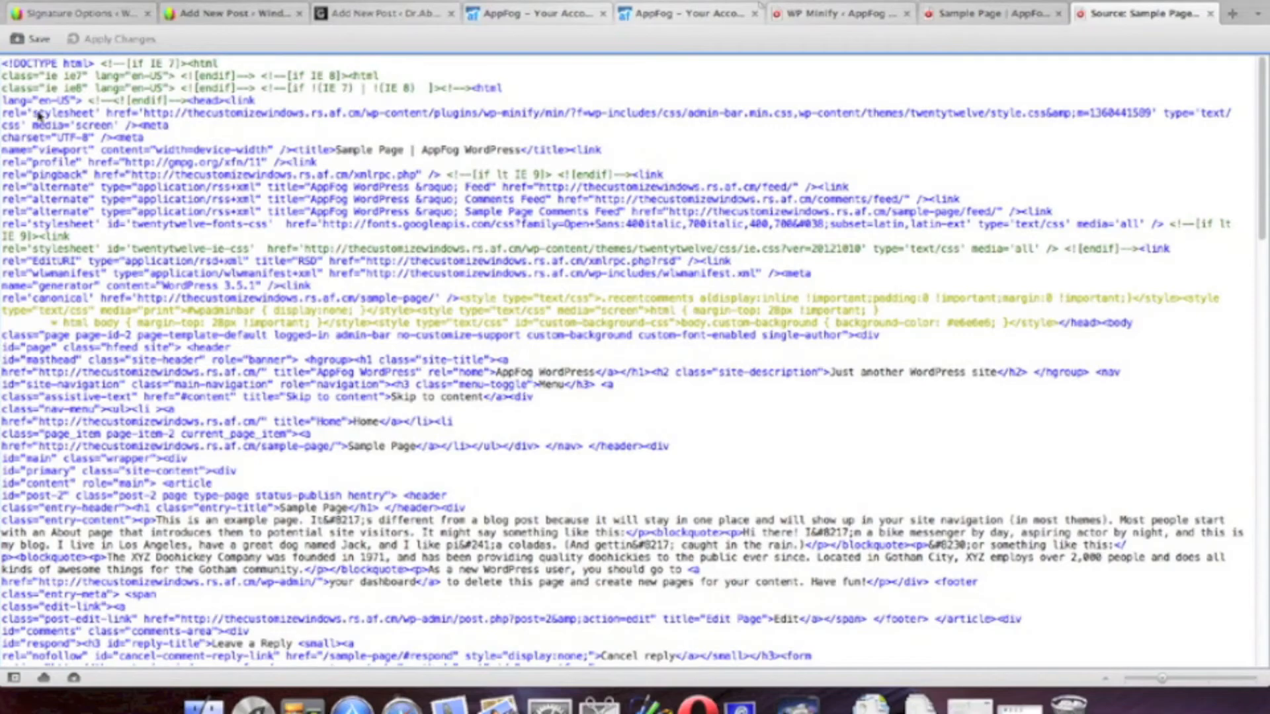
pyautogui.scroll(-10, 660, 360)
pyautogui.scroll(5, 655, 357)
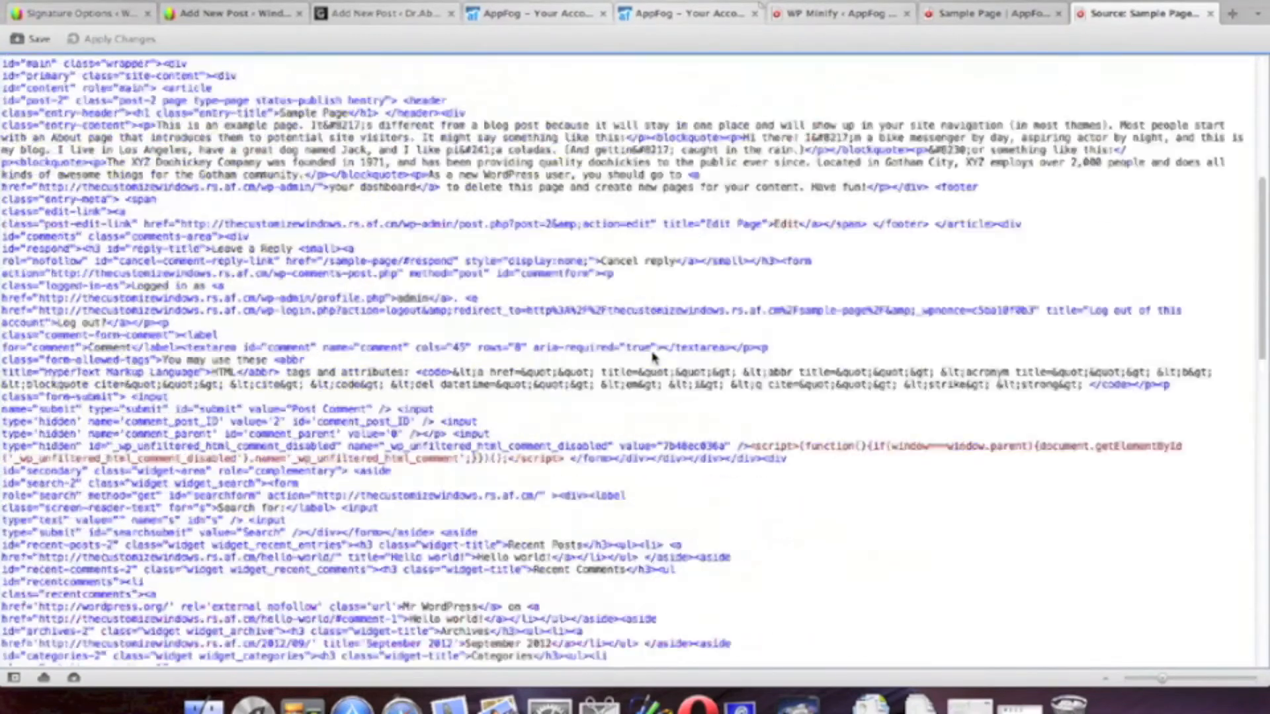
pyautogui.scroll(10, 652, 357)
pyautogui.scroll(-20, 652, 358)
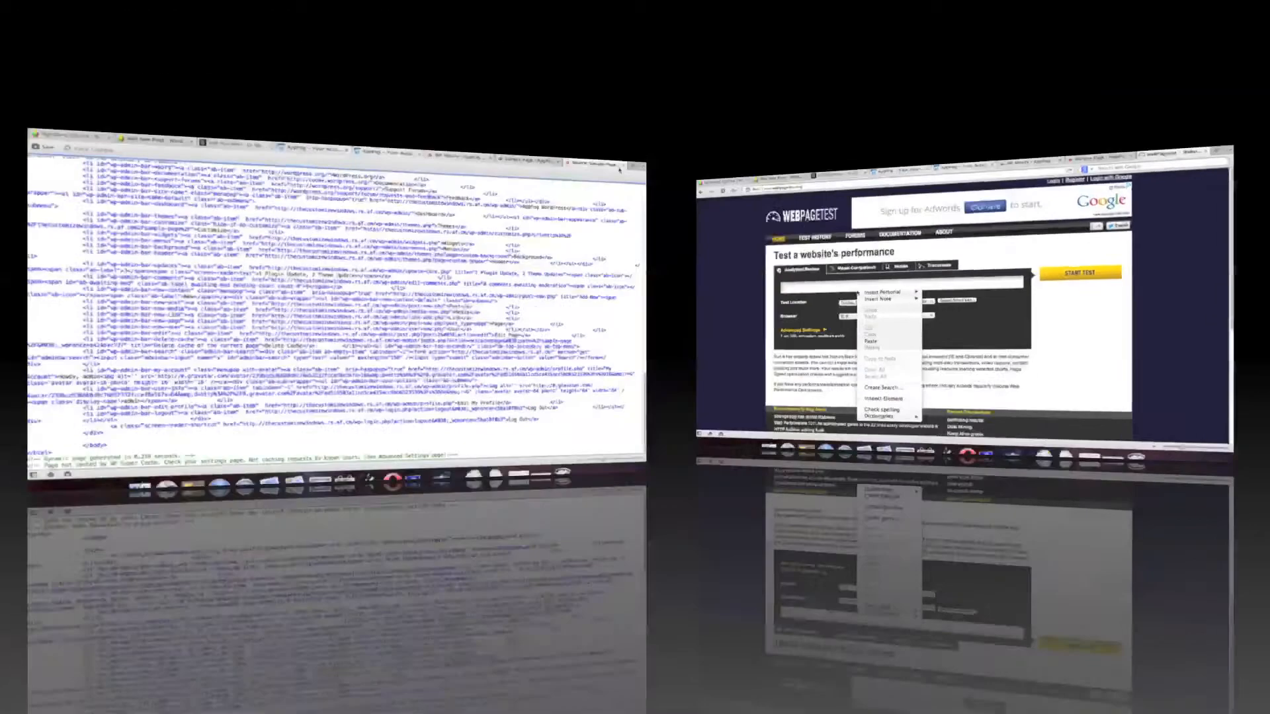
# Step: Start a WebPagetest performance test of thecustomizewindows.rs.af.cm and close the Sample Page tab
pyautogui.rightClick(425, 297)
pyautogui.click(467, 433)
pyautogui.click(937, 283)
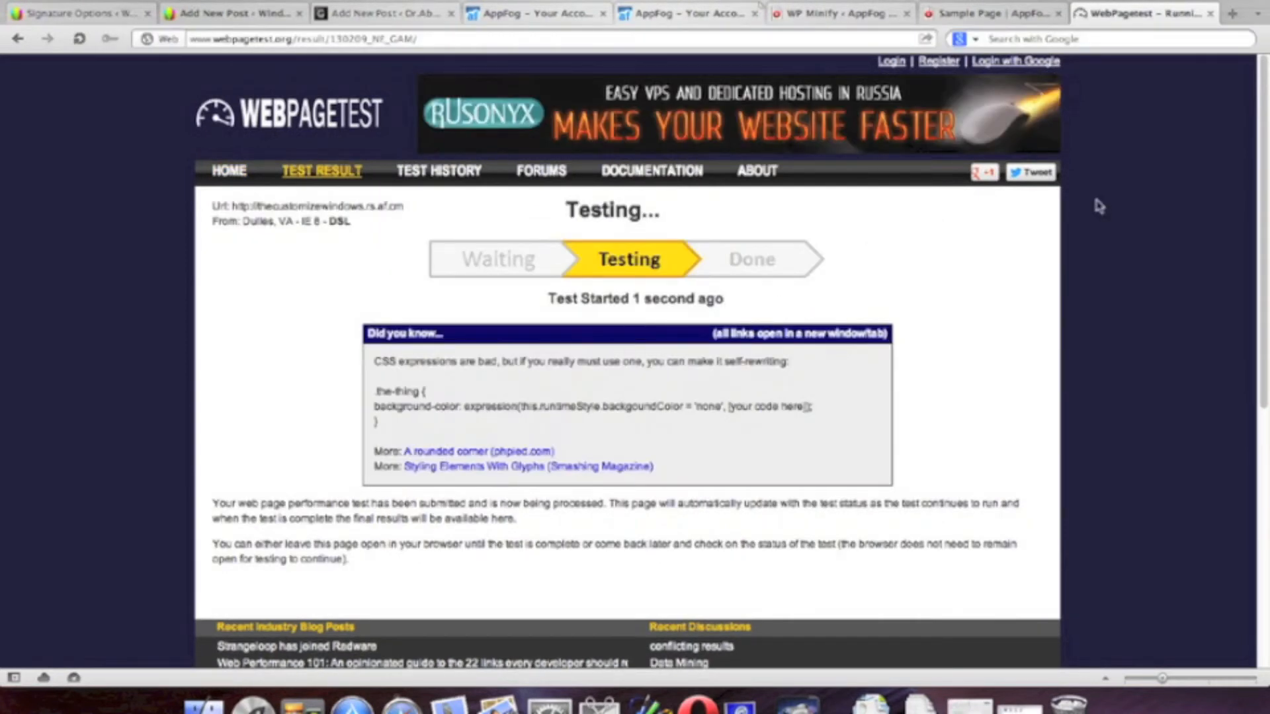
pyautogui.click(1032, 13)
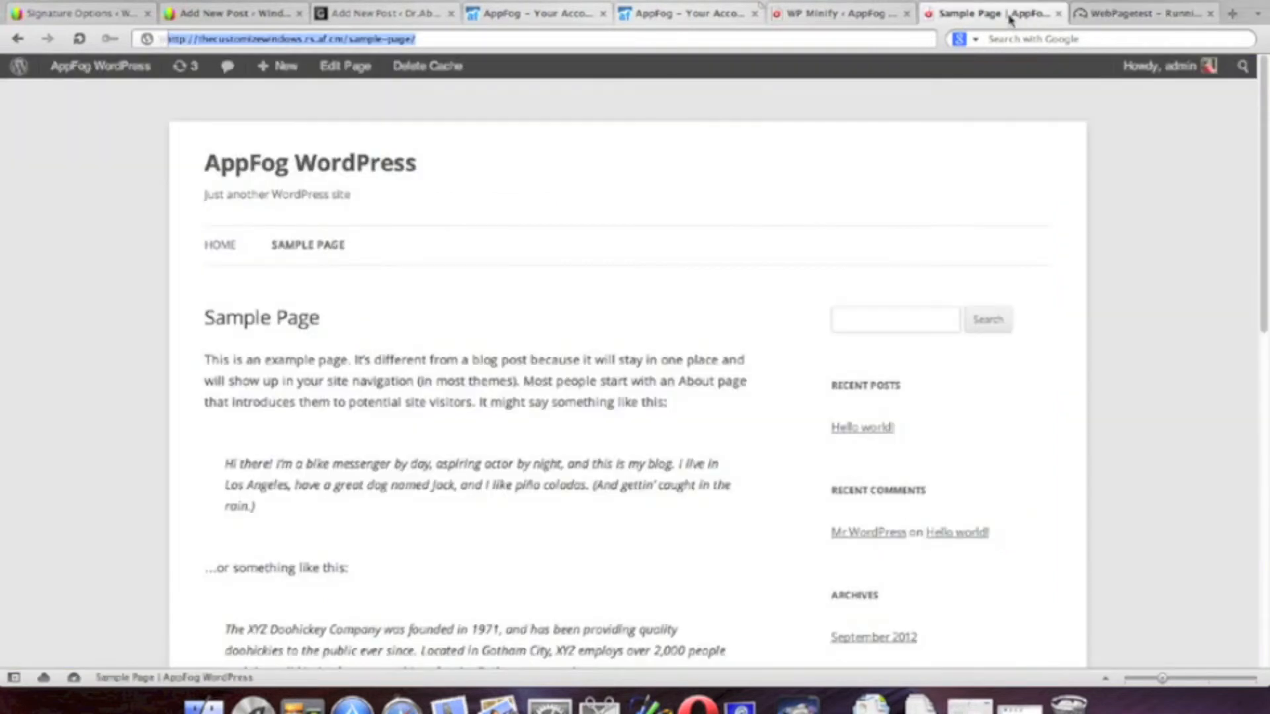
pyautogui.click(1058, 13)
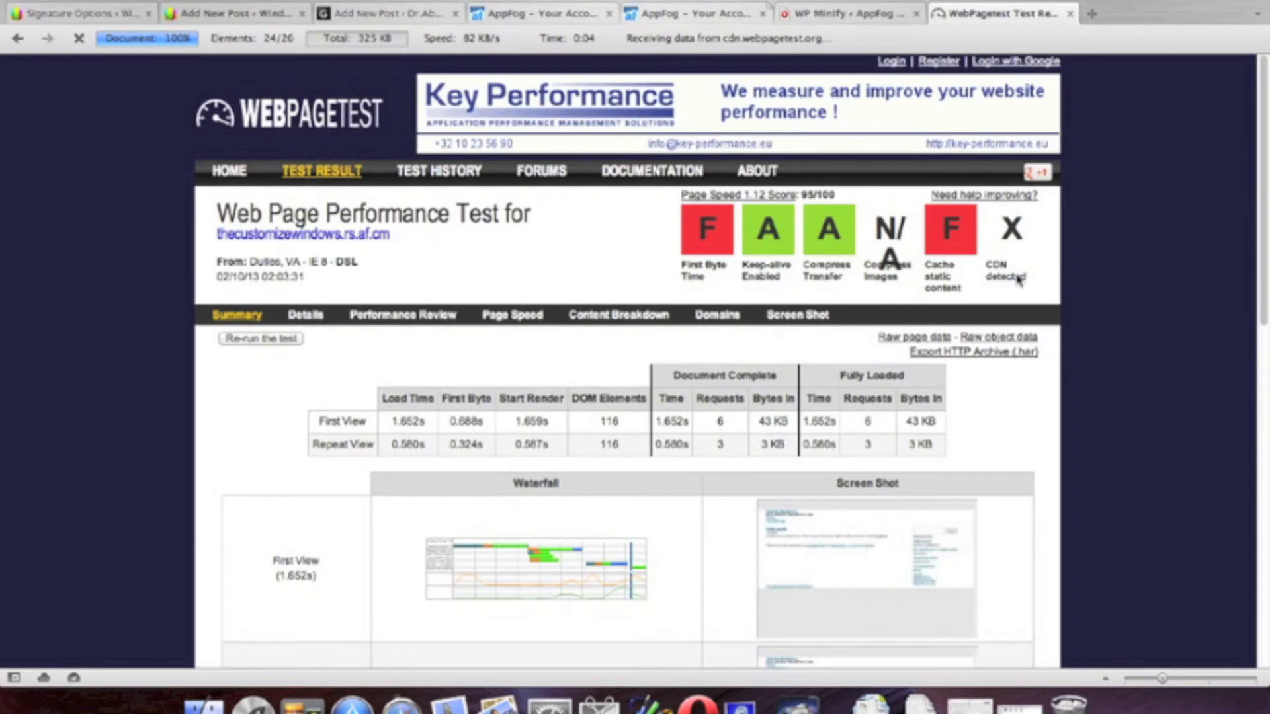
# Step: Examine the performance test's summary grades and the first view's waterfall details, then close the results tab
pyautogui.scroll(-5, 1219, 308)
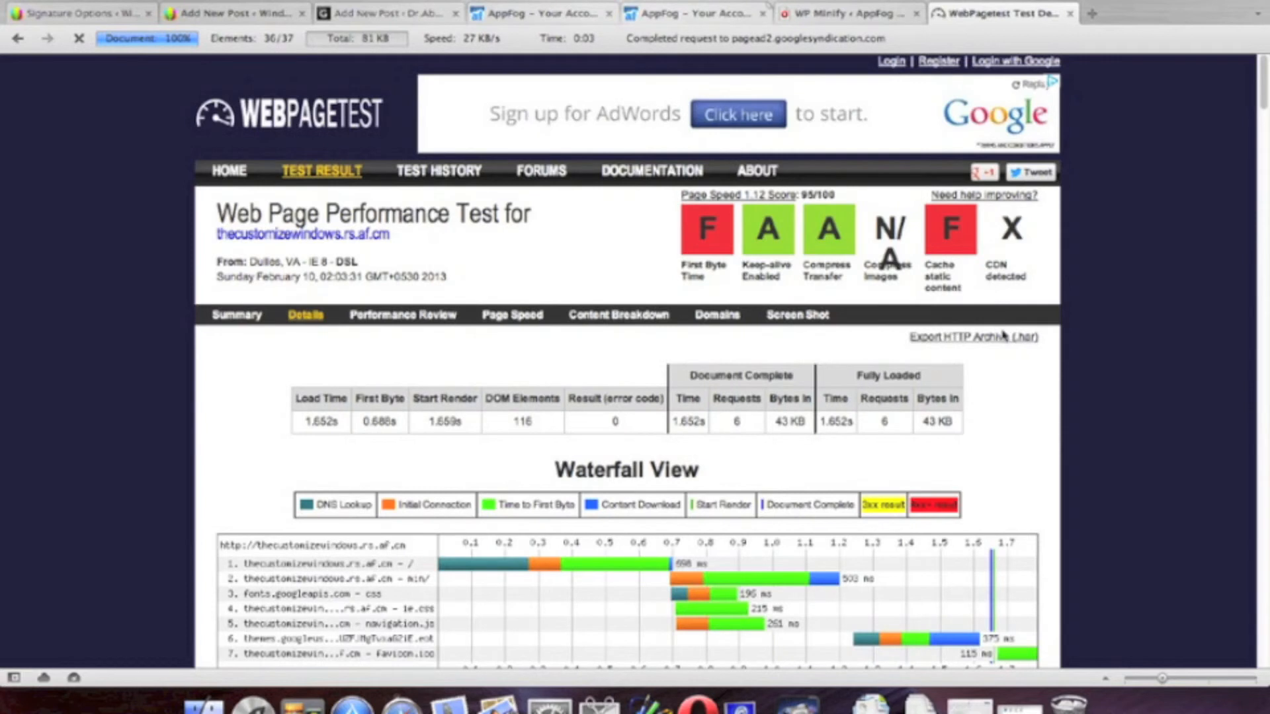
pyautogui.scroll(-4, 1002, 331)
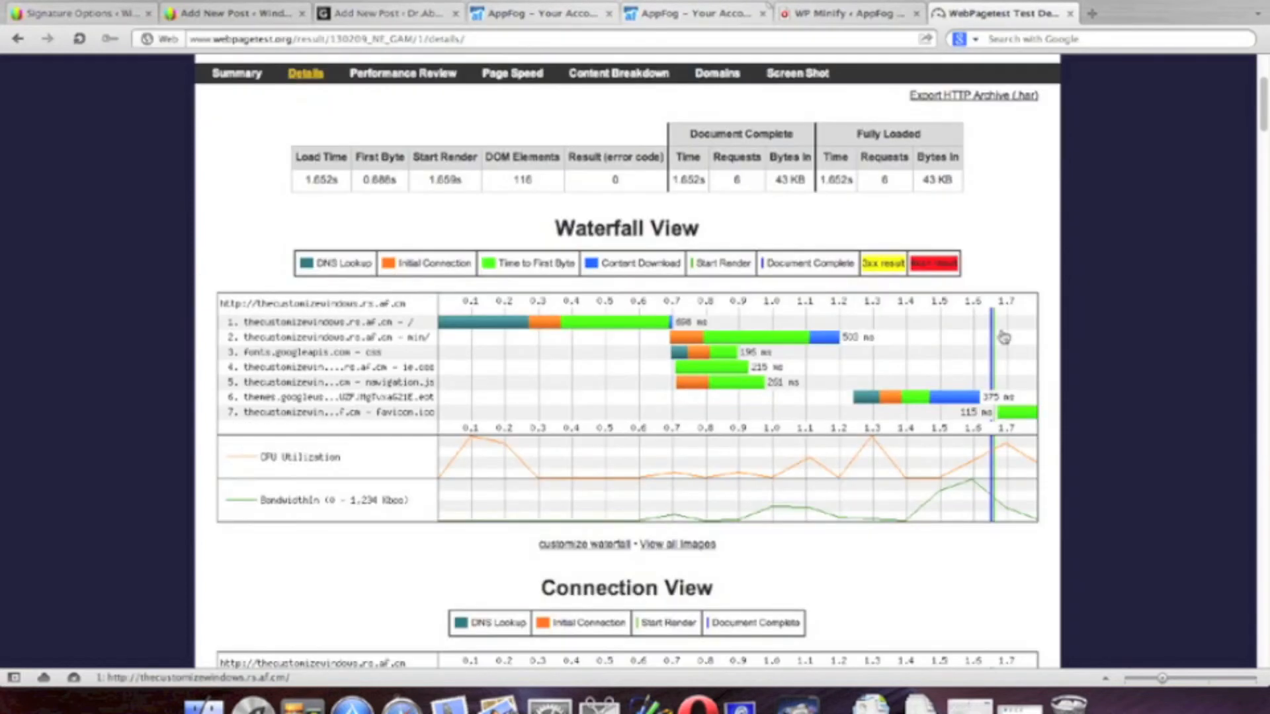
pyautogui.scroll(-1, 1002, 337)
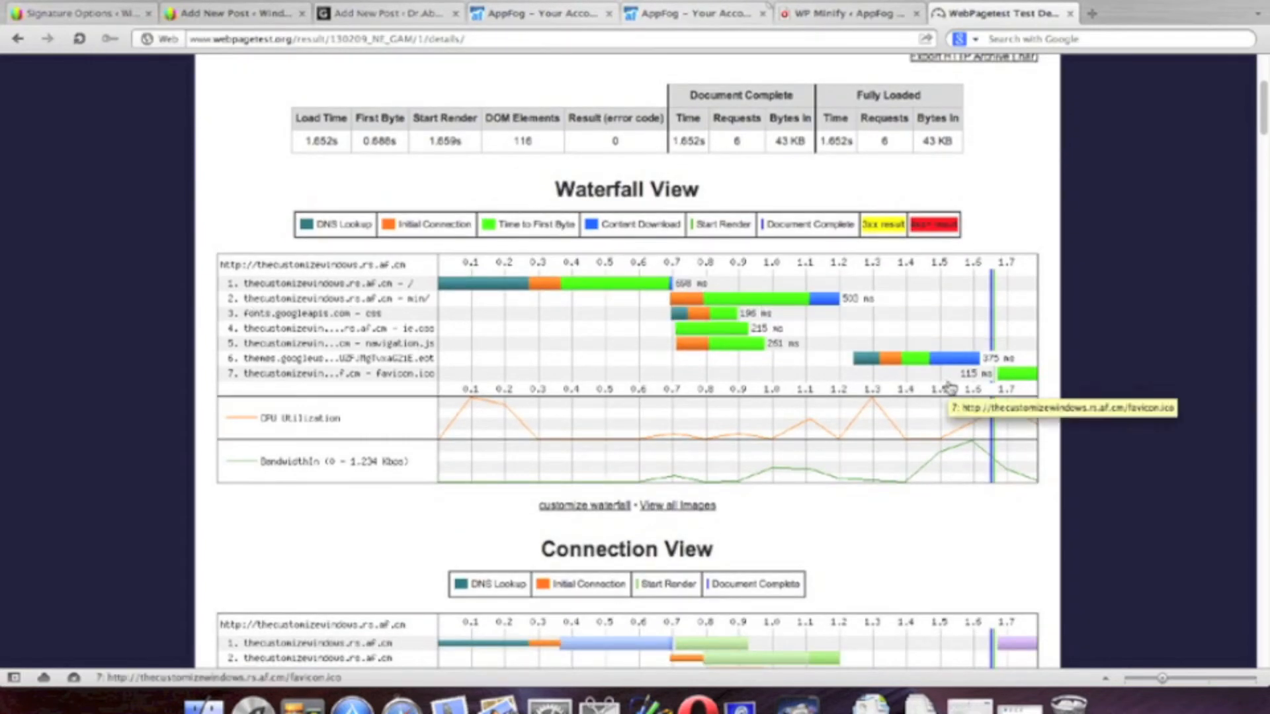
pyautogui.scroll(-2, 951, 389)
pyautogui.scroll(6, 951, 389)
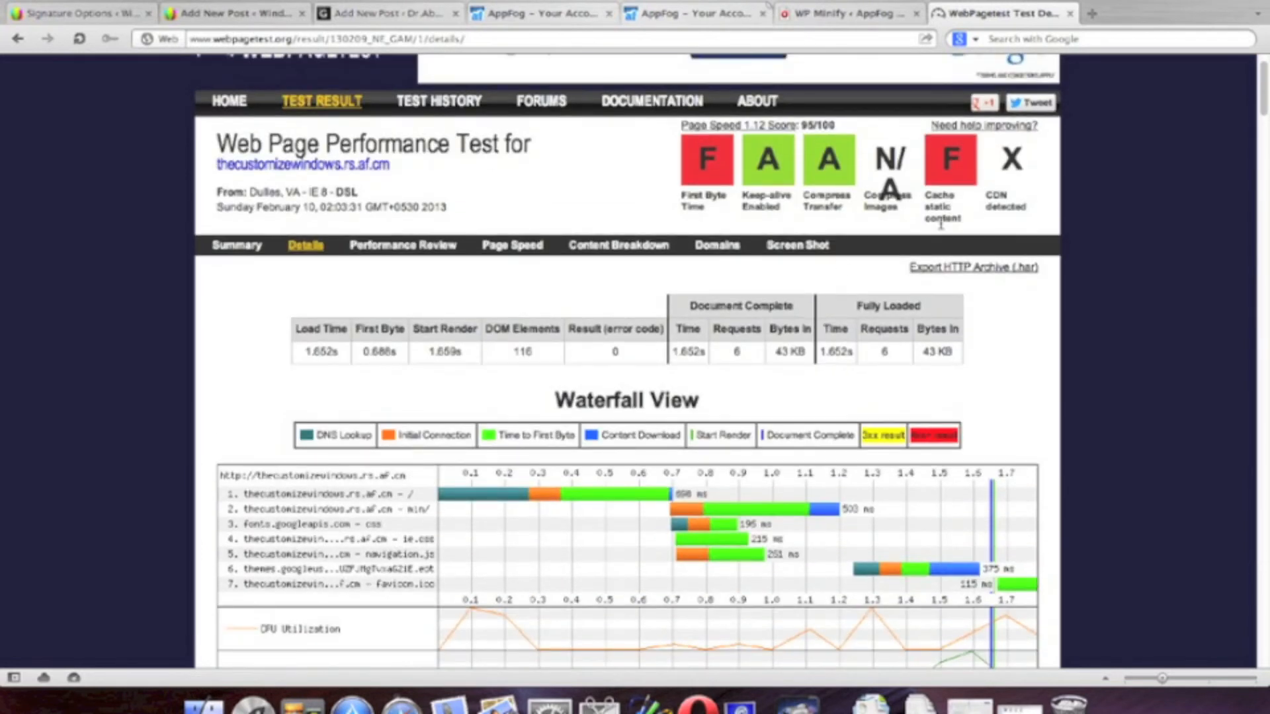
pyautogui.scroll(2, 1266, 175)
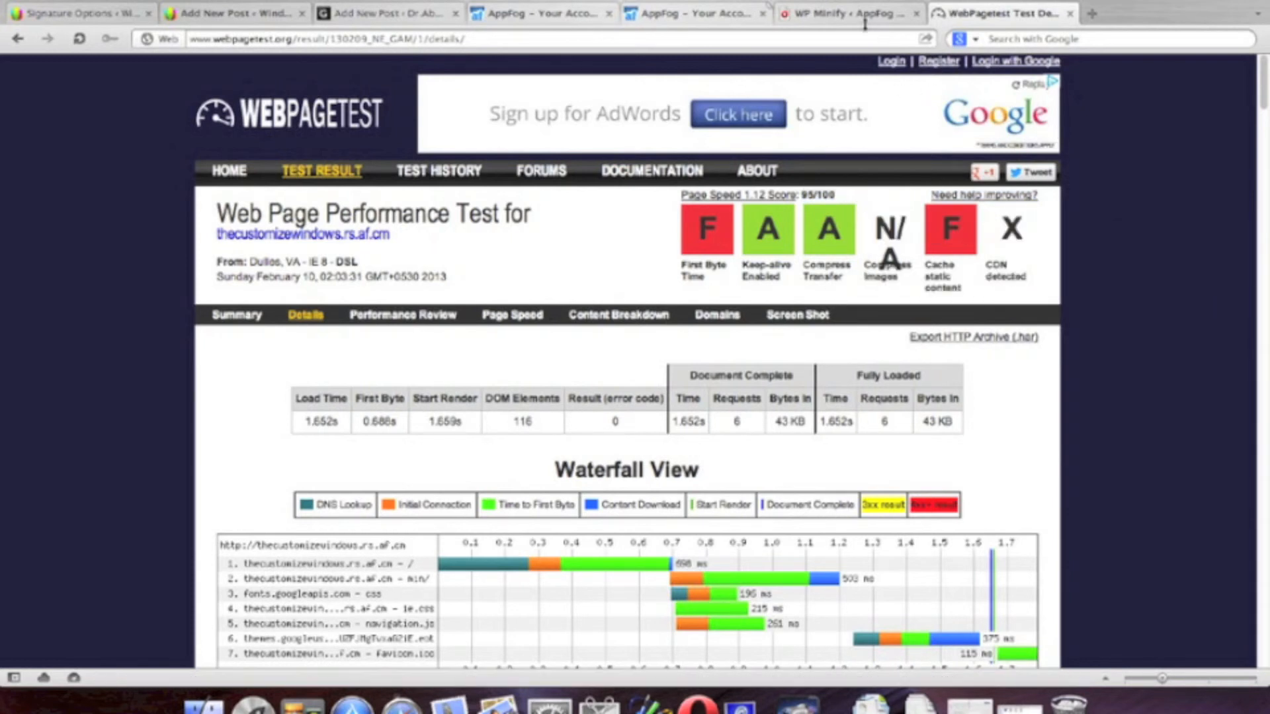
pyautogui.click(1071, 14)
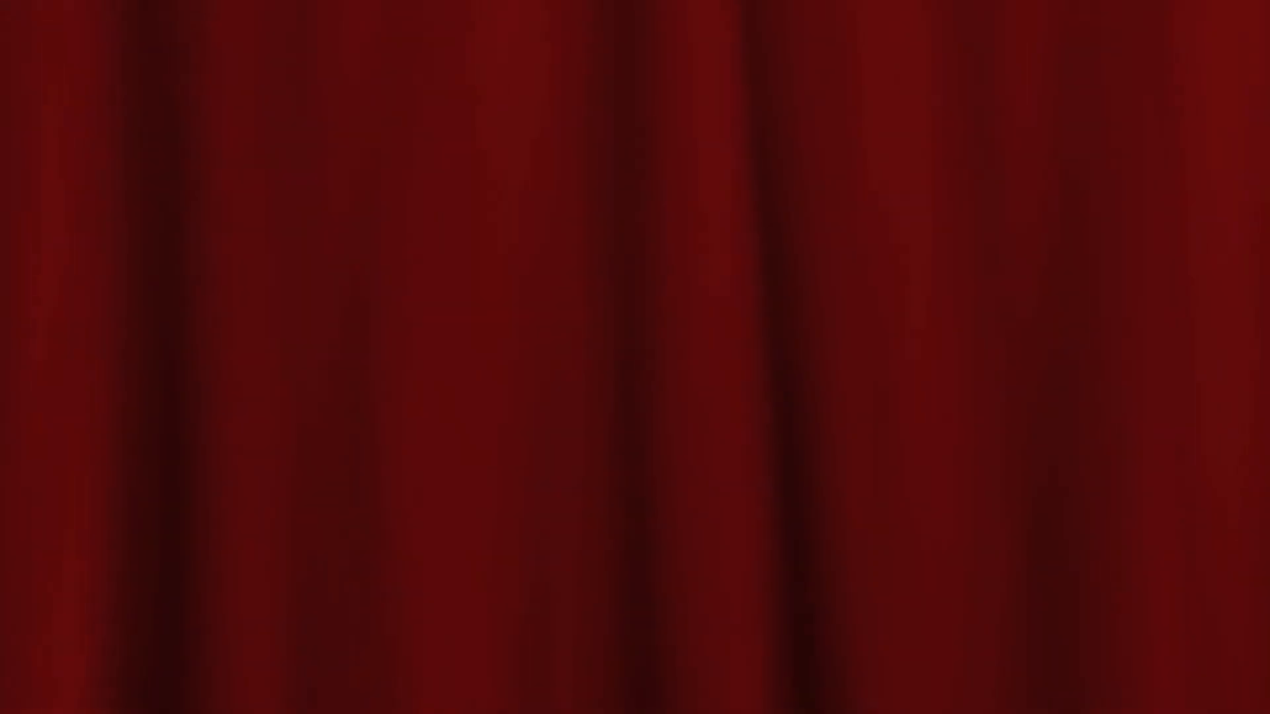